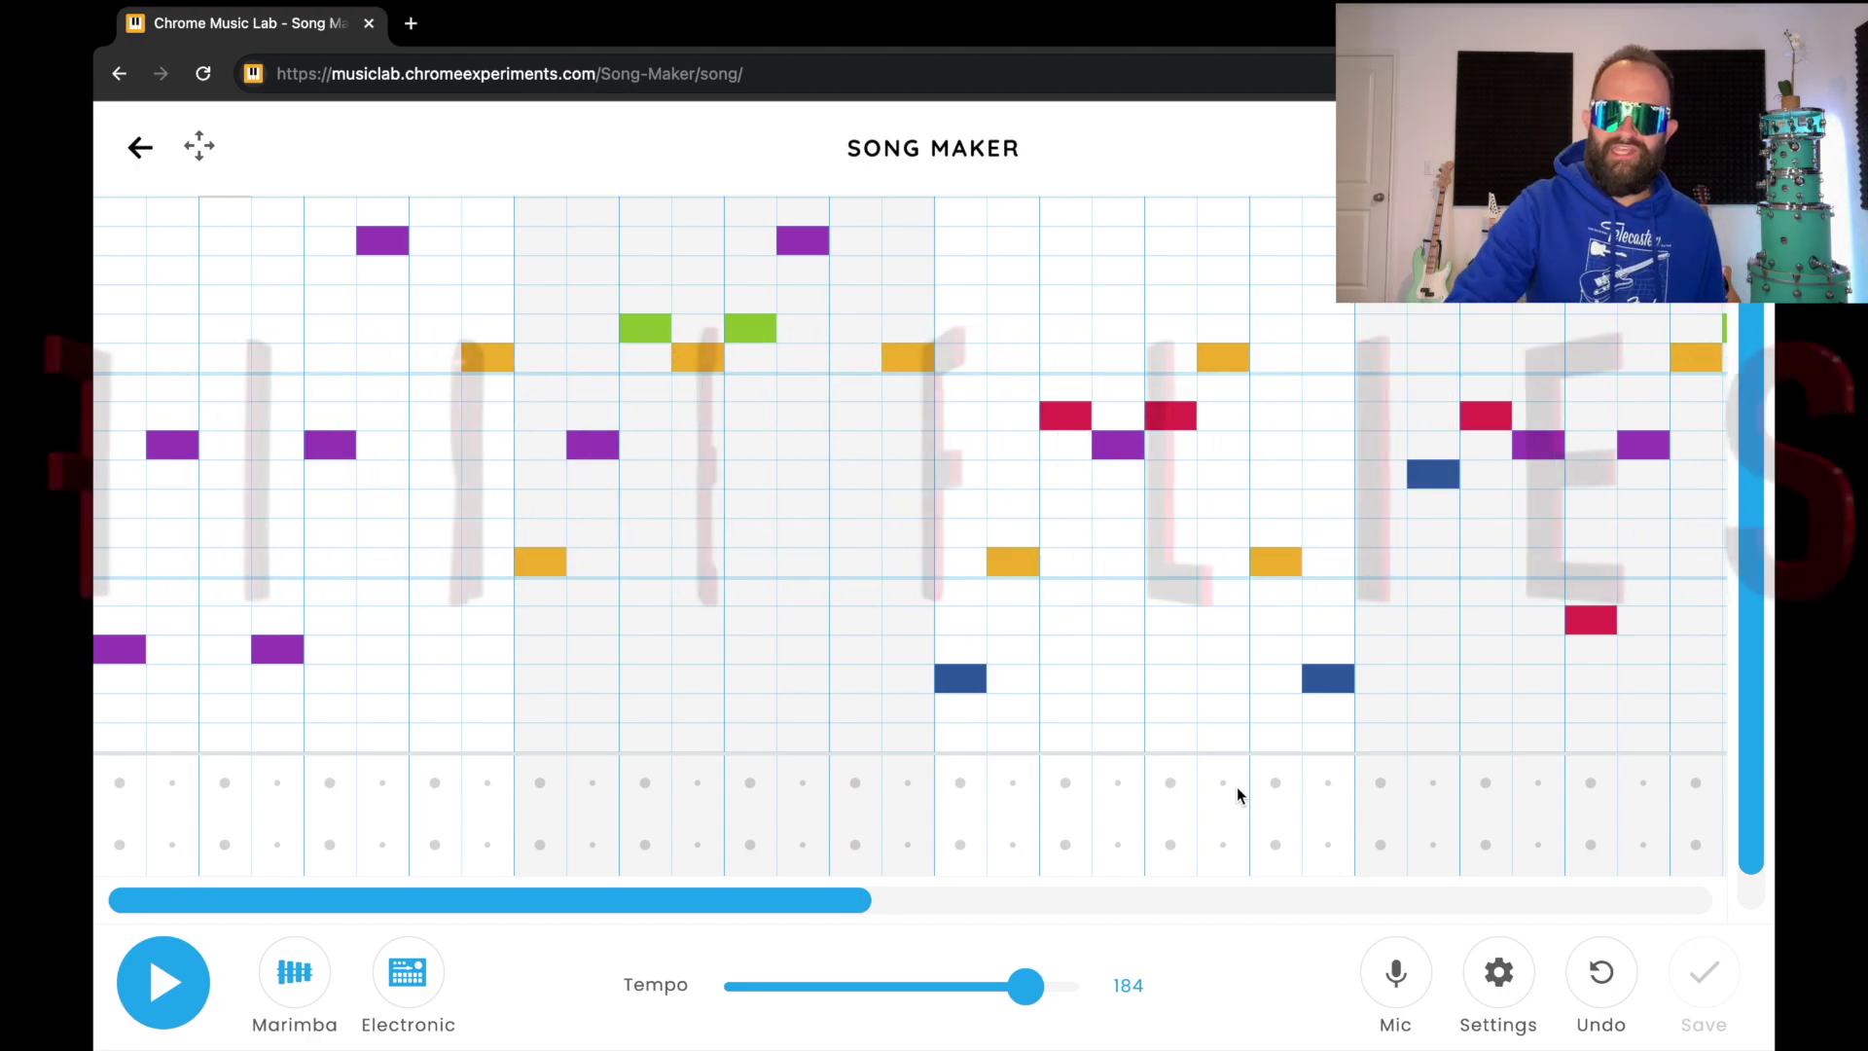
- Play back the finished song, stop it, and start over with a fresh empty song
left_click(194, 999)
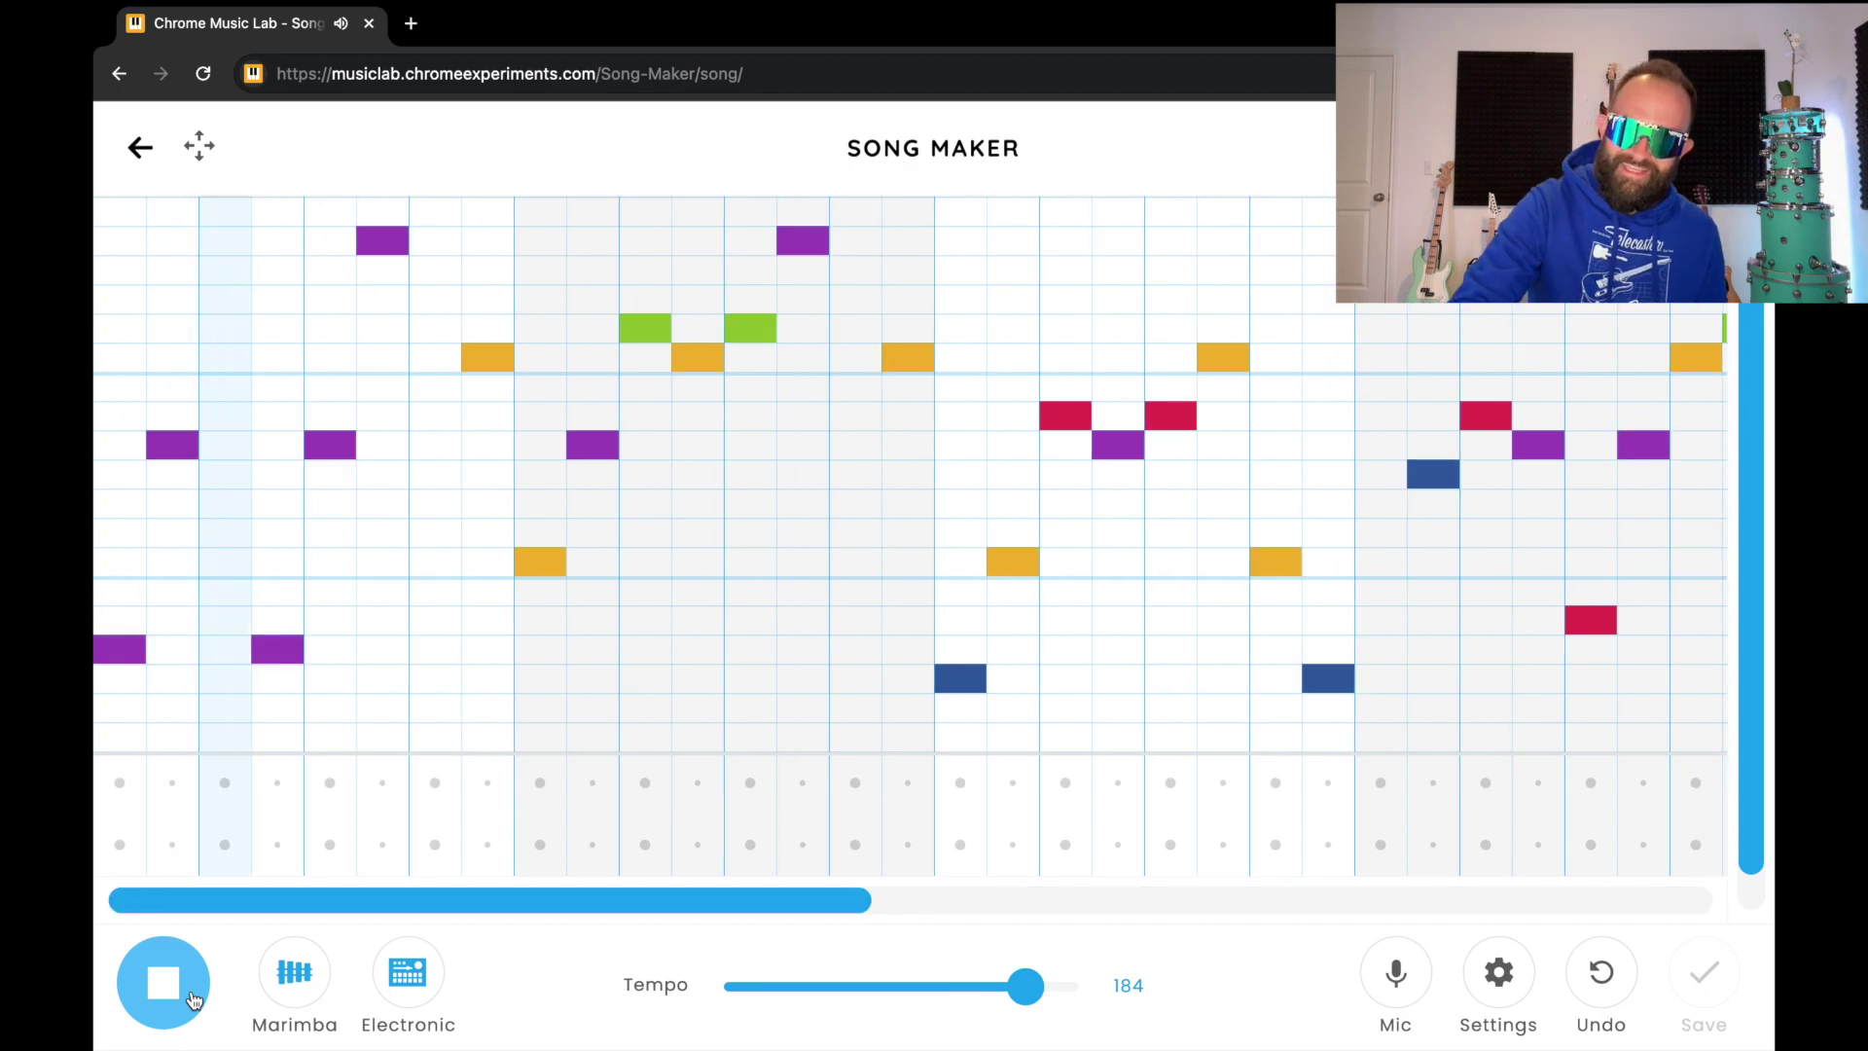
left_click(164, 983)
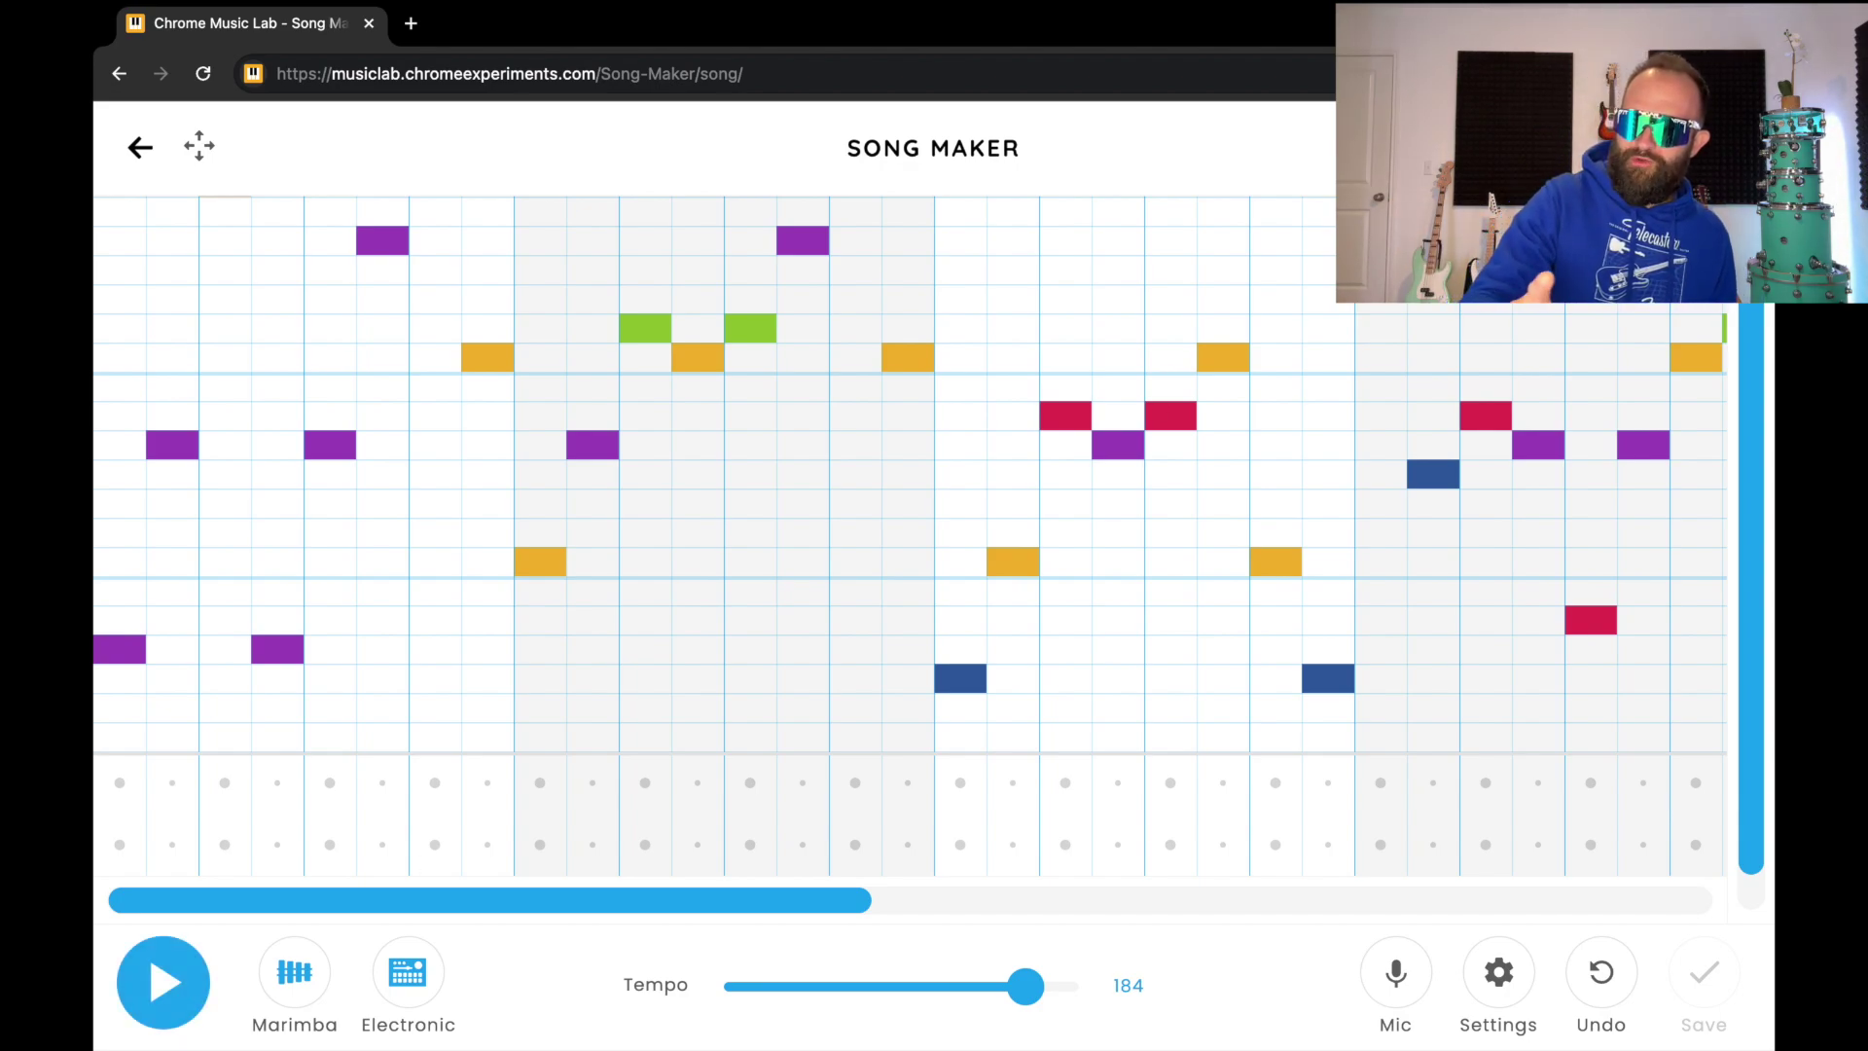
key("Return")
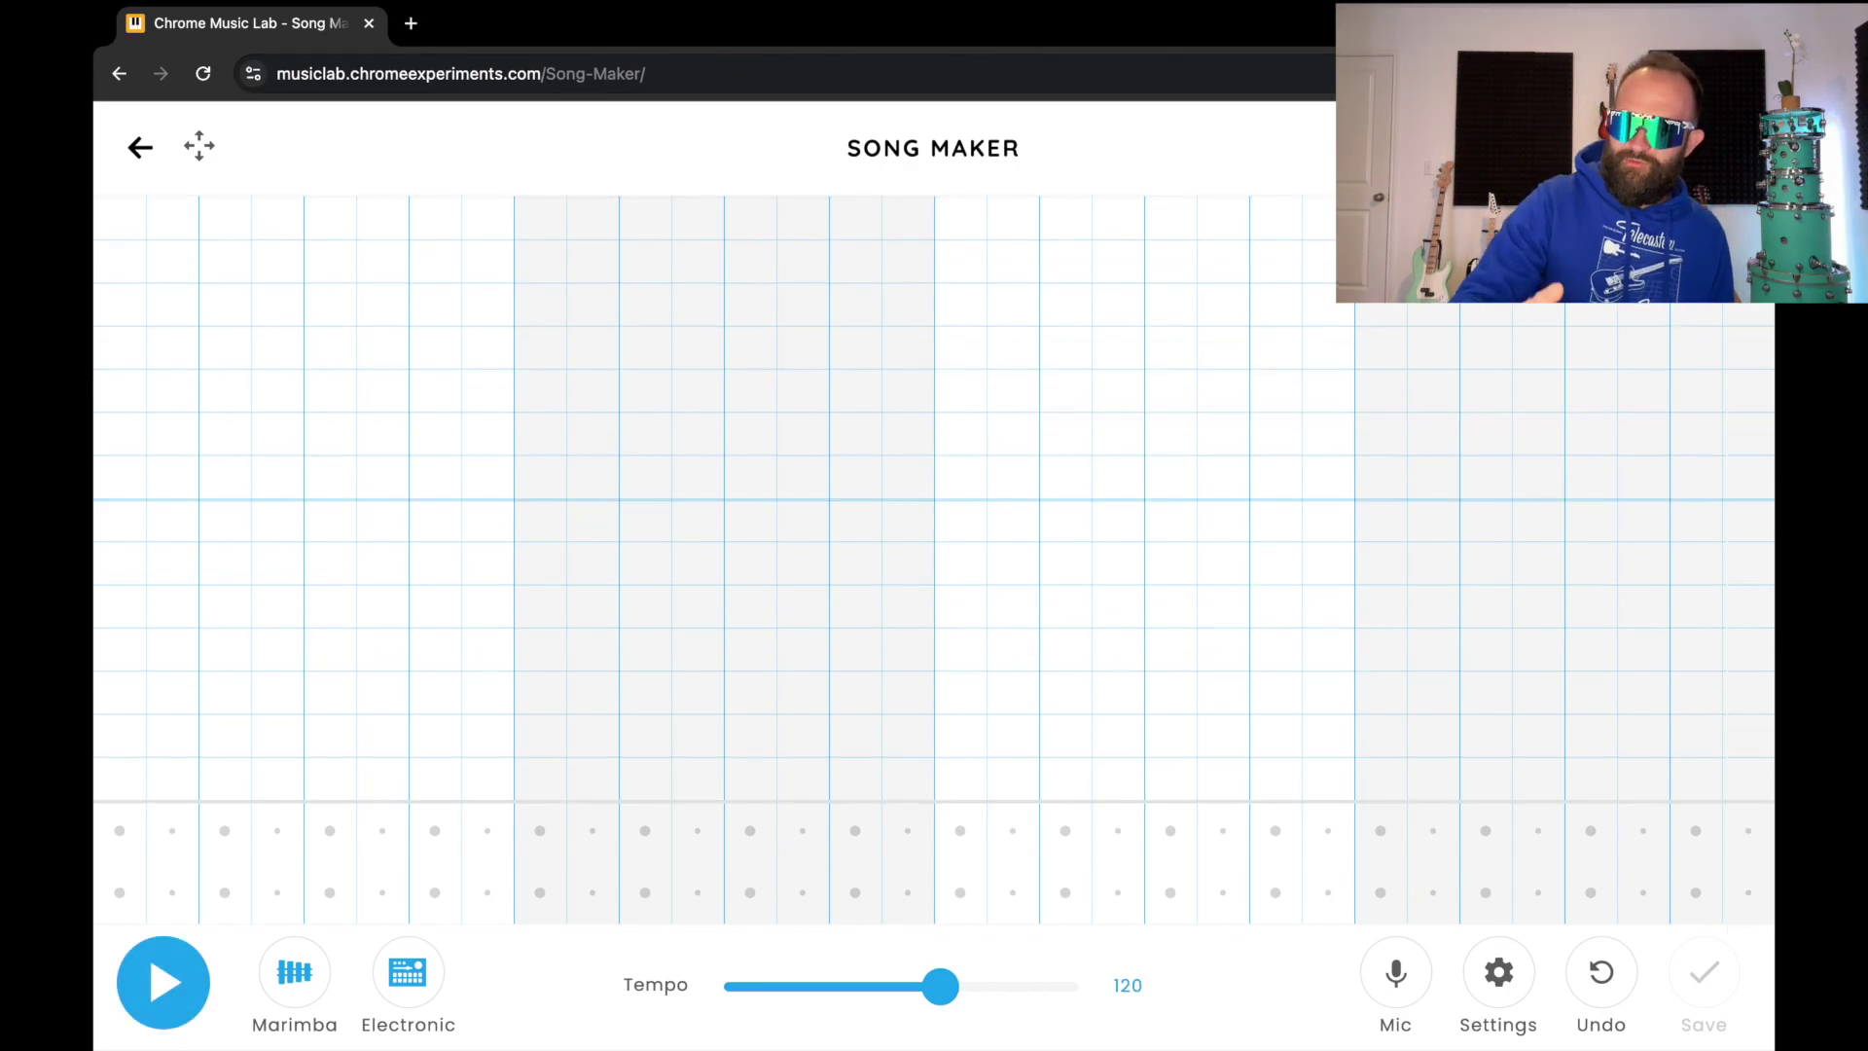
- Set the song to 8 bars, starting on D#/Eb, with a 3-octave range
left_click(1516, 969)
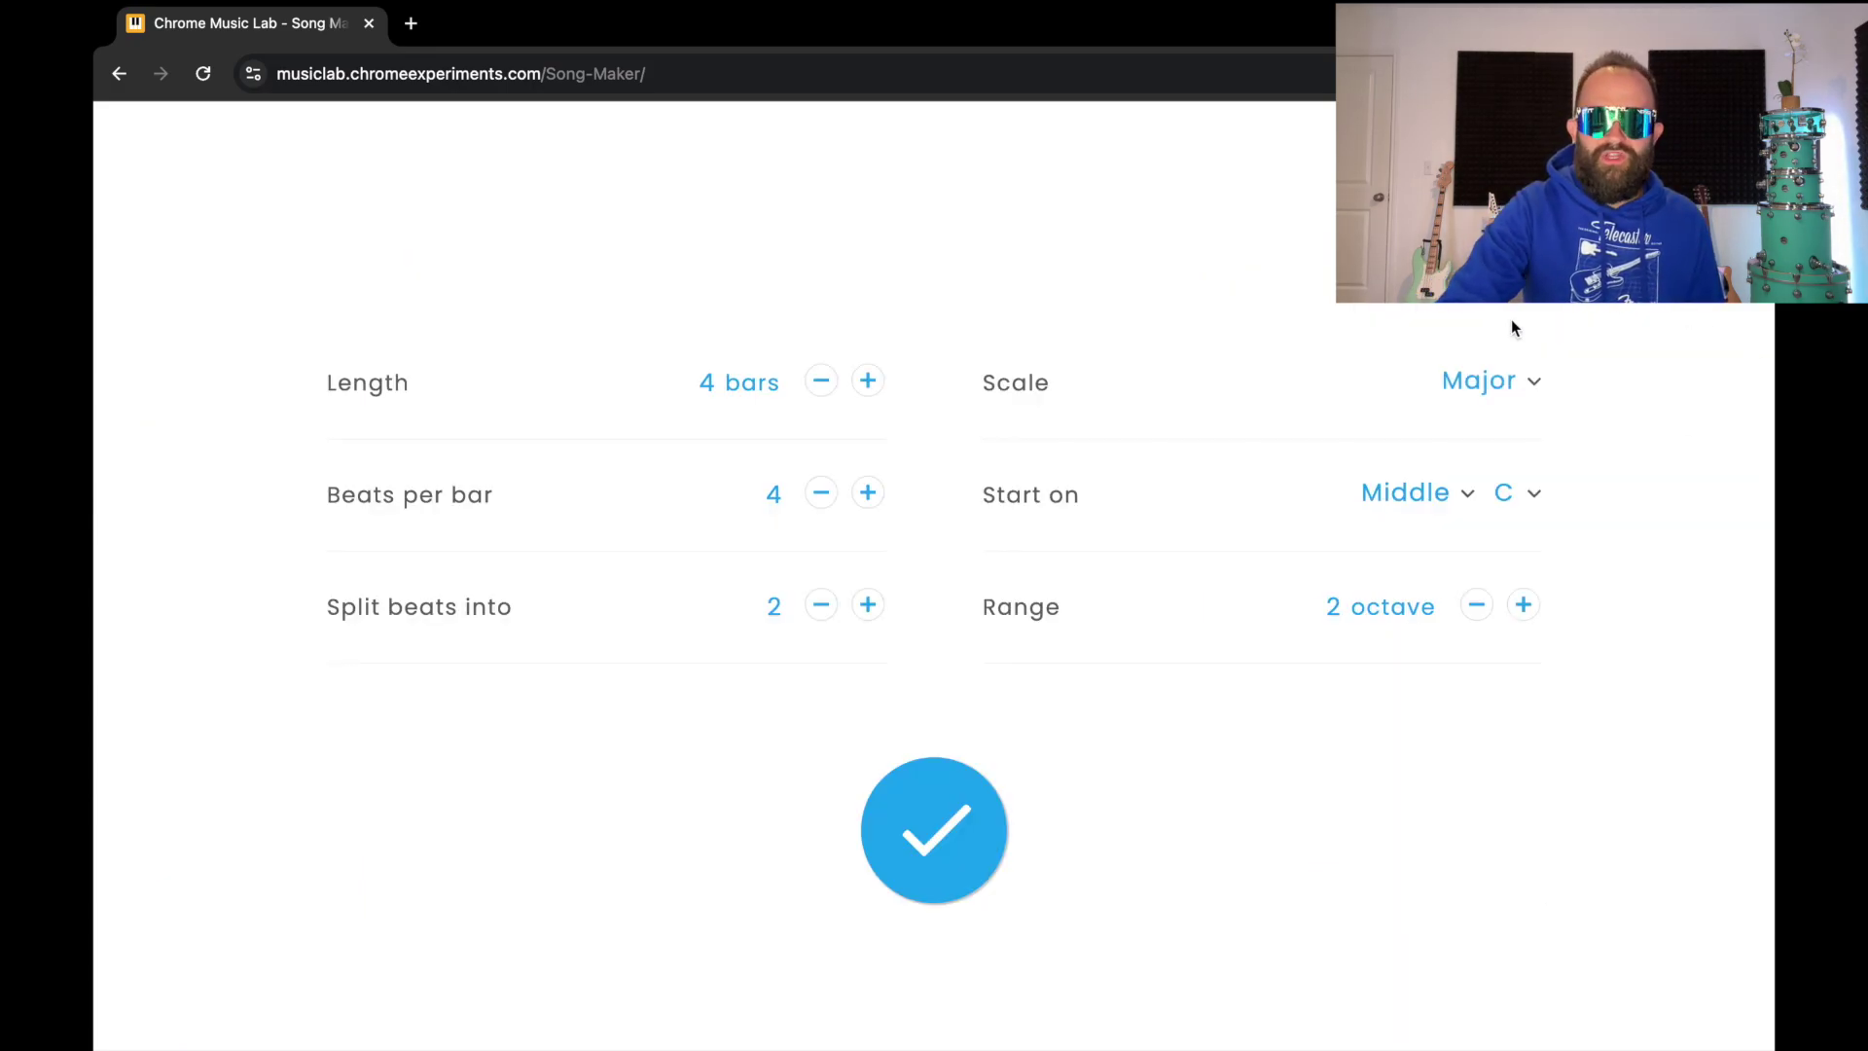
left_click(869, 384)
left_click(869, 384)
left_click(869, 384)
left_click(869, 384)
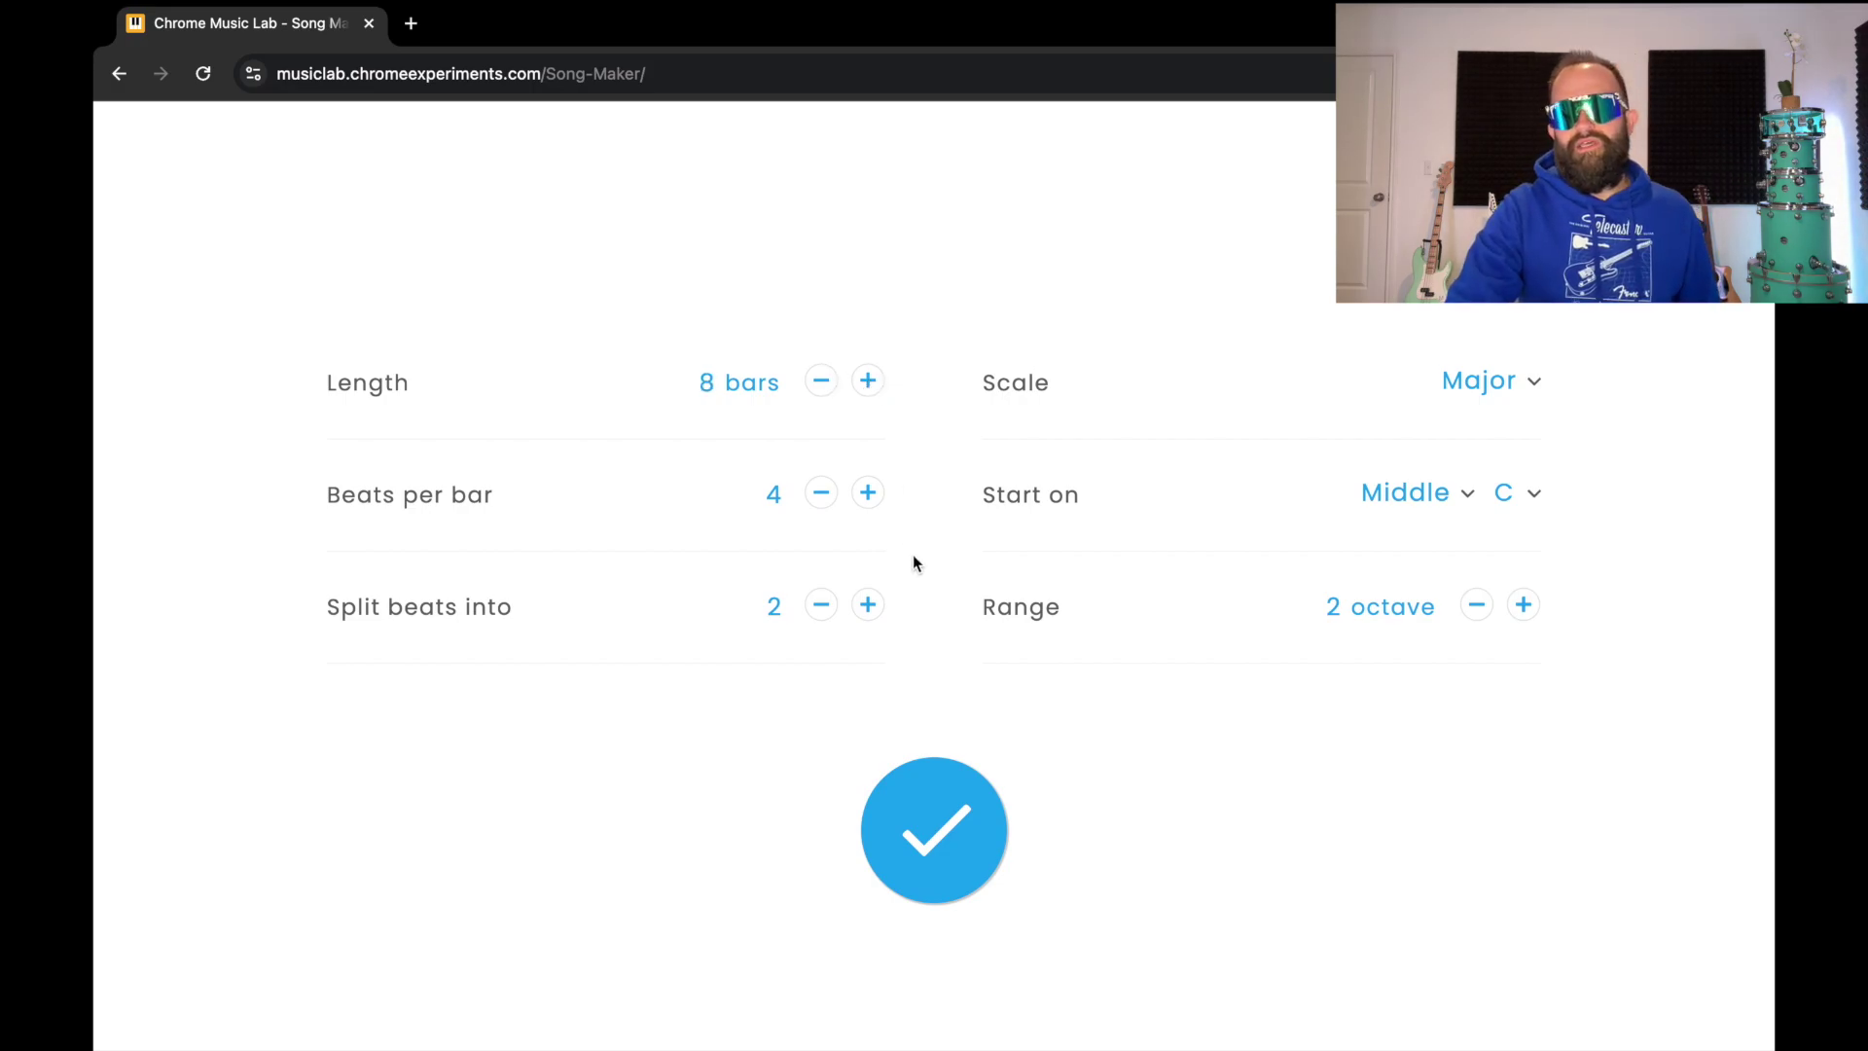
left_click(1521, 499)
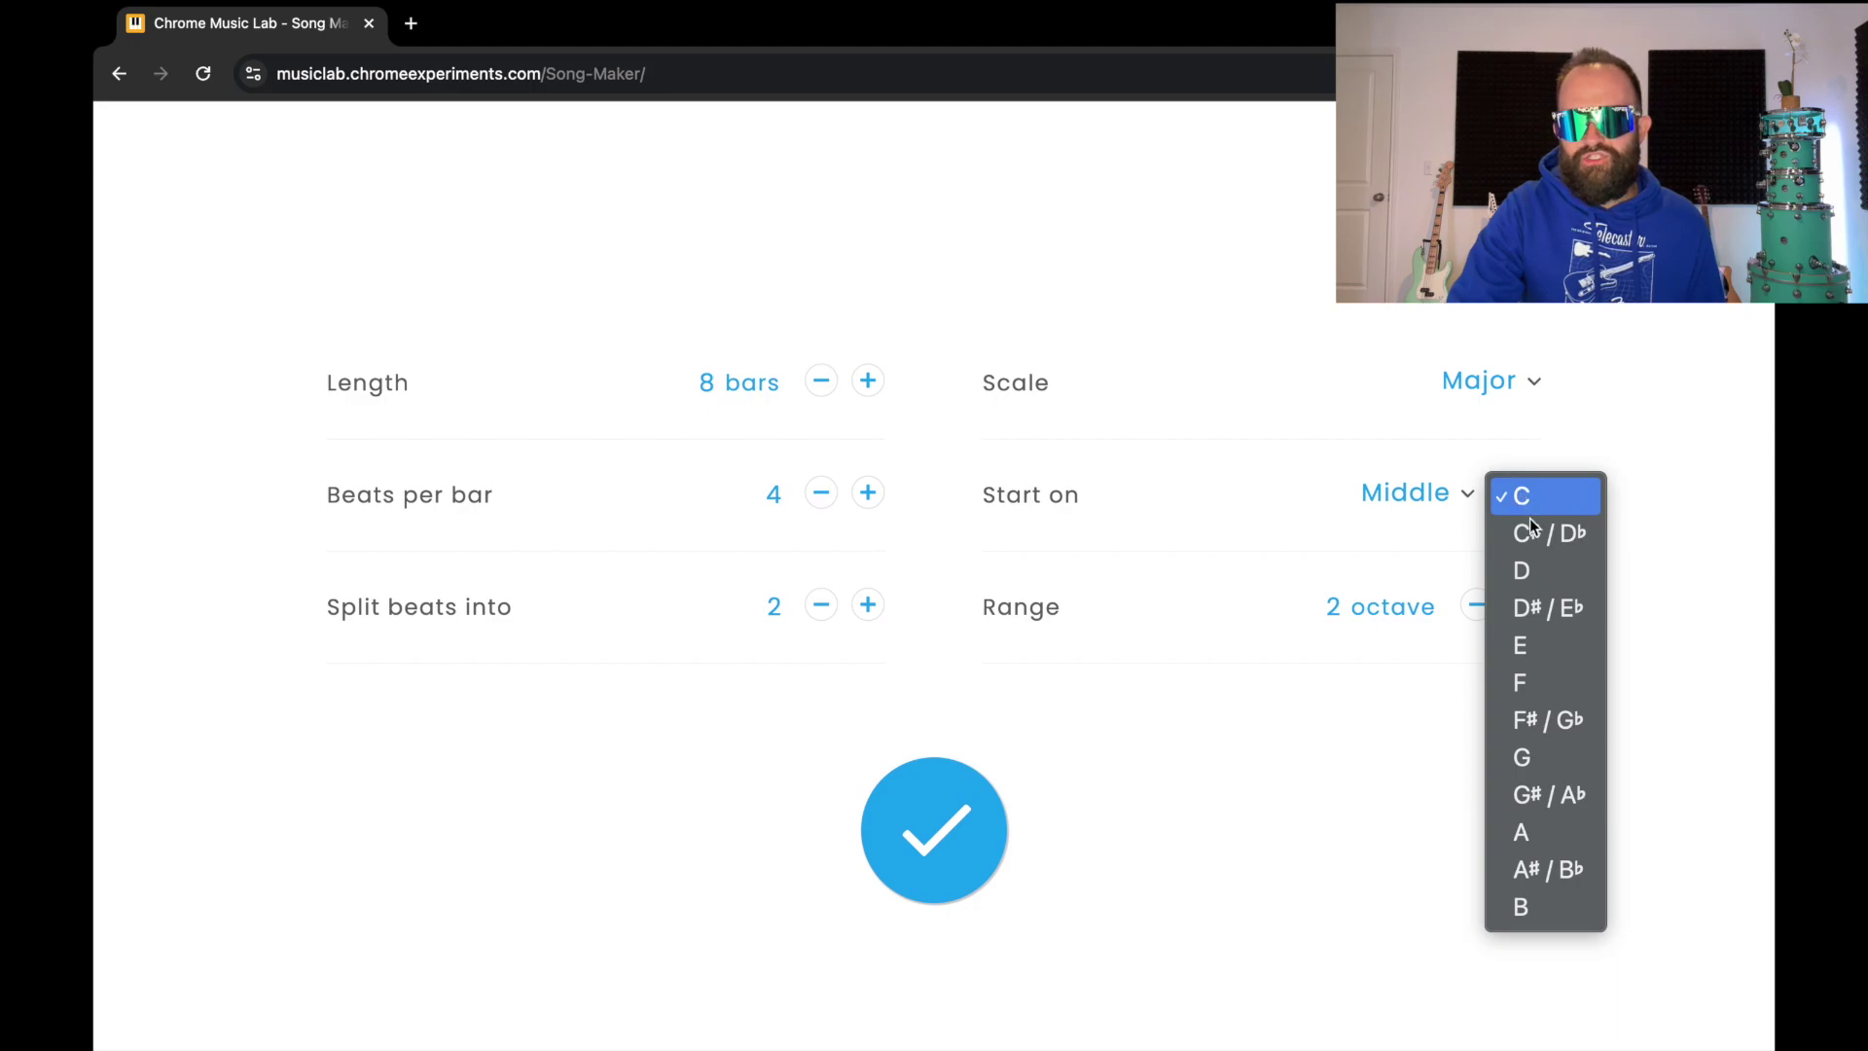
left_click(1543, 613)
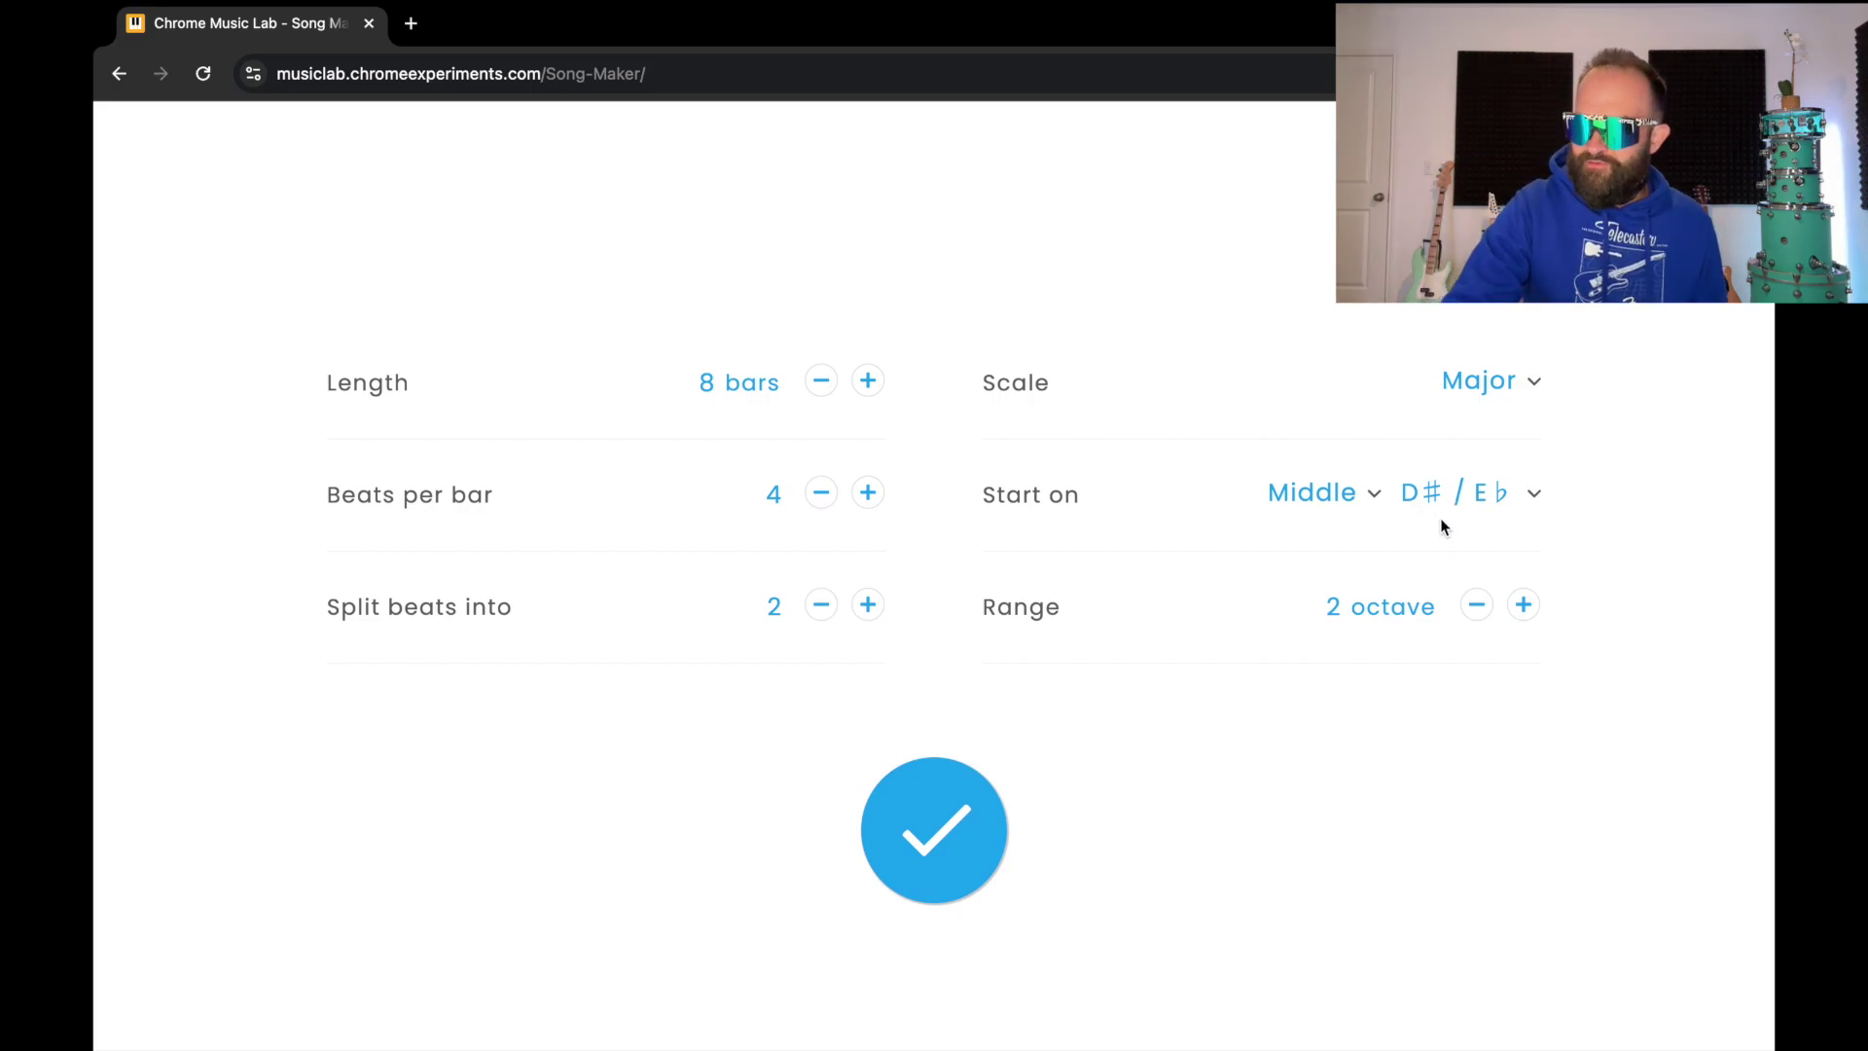
left_click(1524, 605)
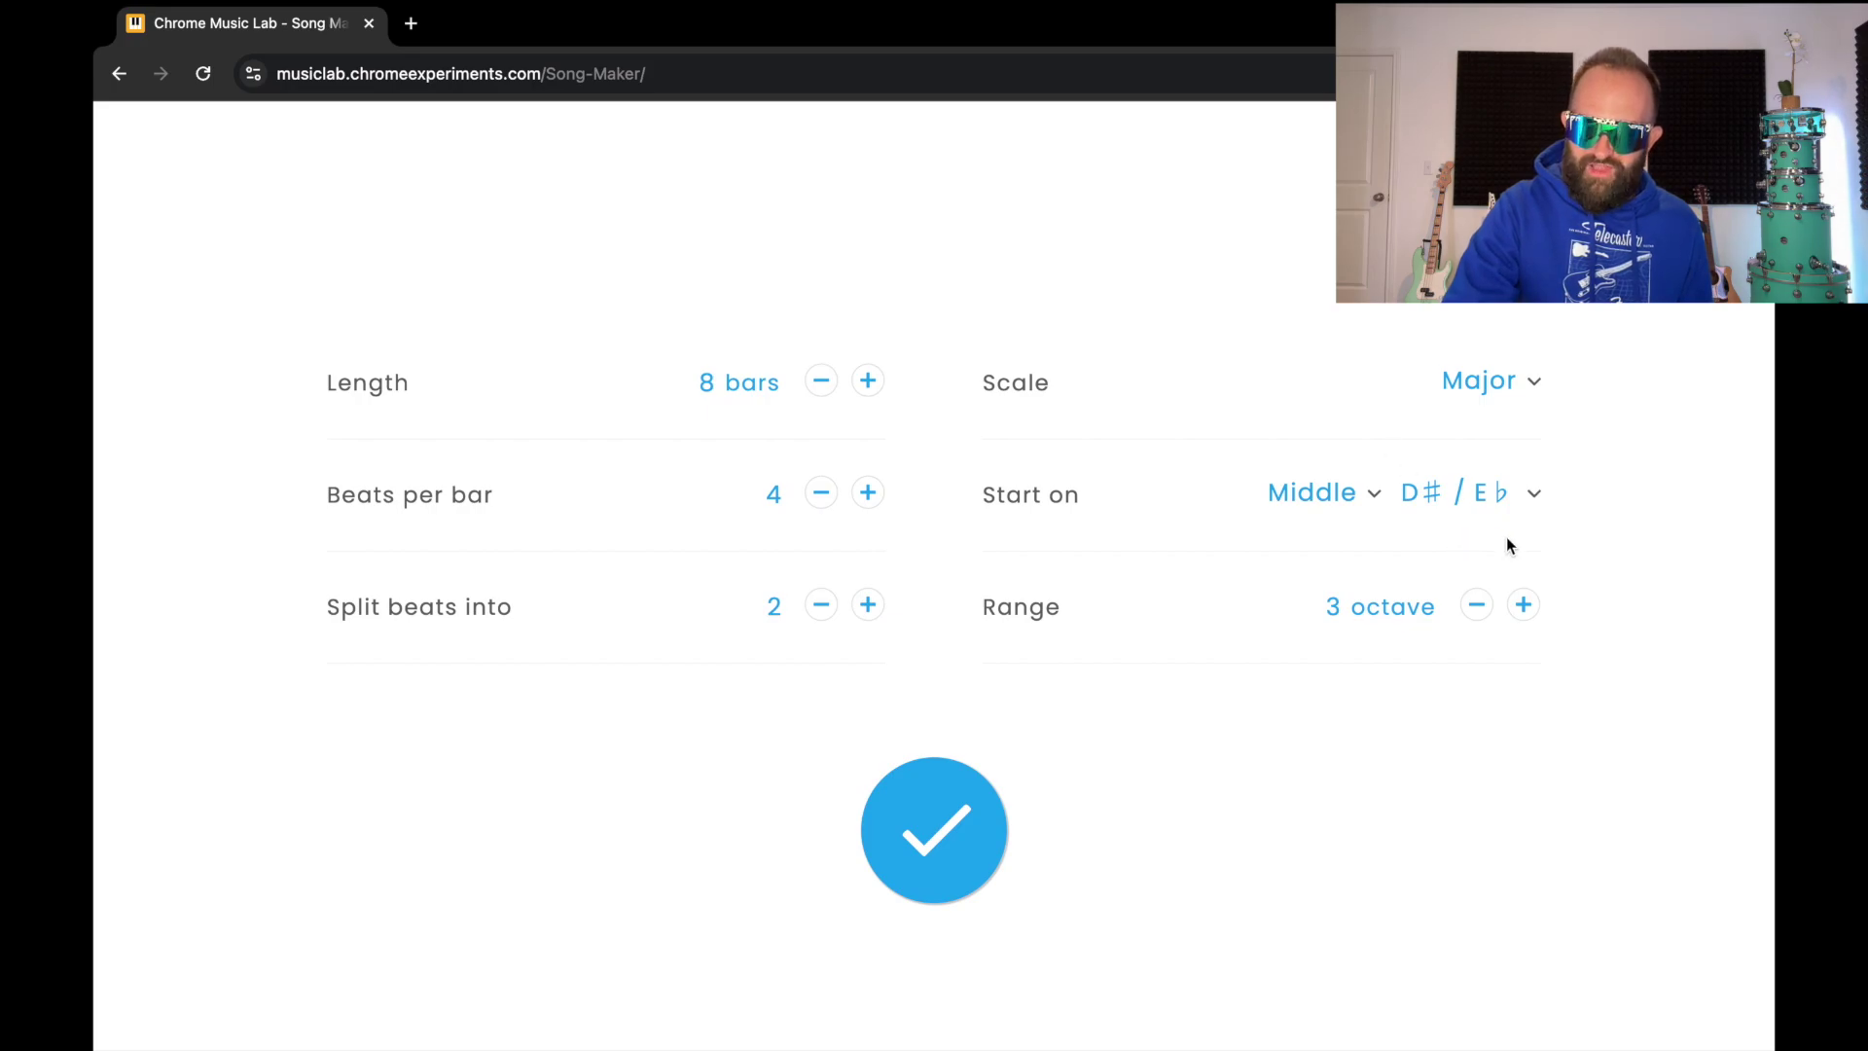
left_click(948, 835)
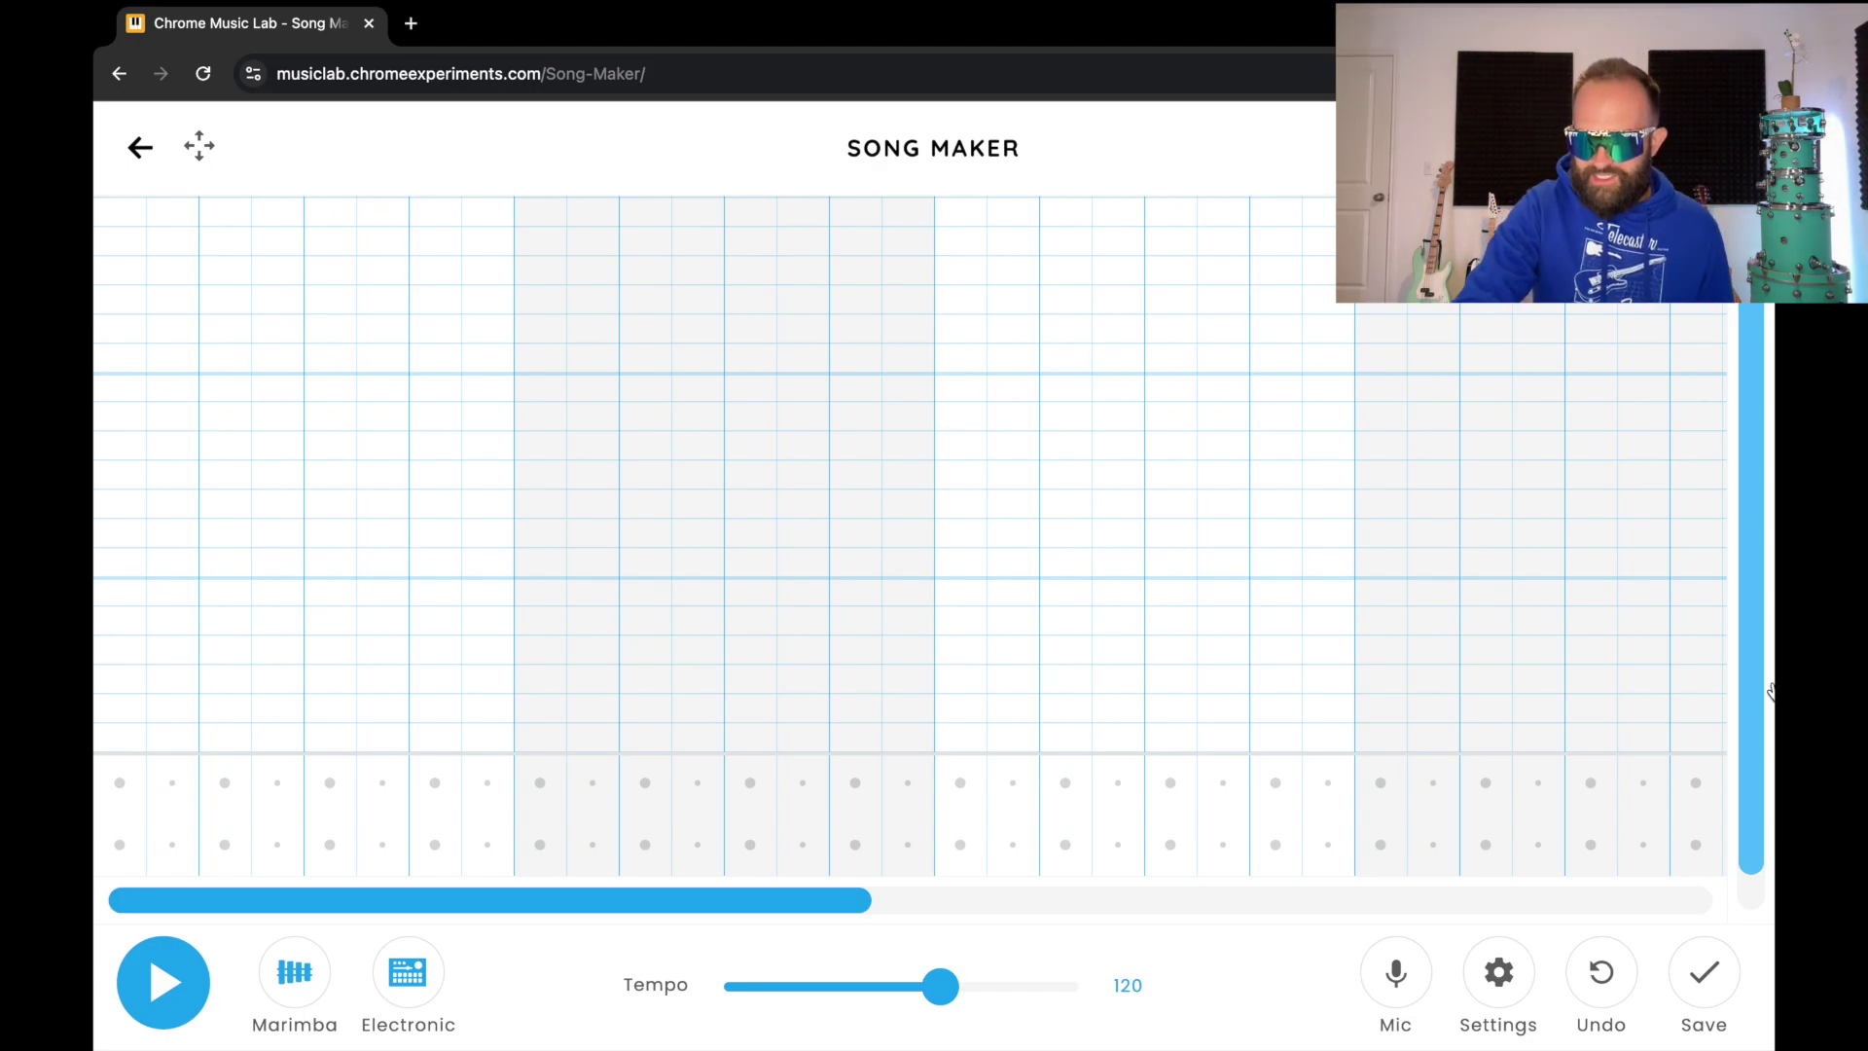
- Raise the tempo from 120 to an exact value of 184
left_click_drag(1771, 690, 1751, 785)
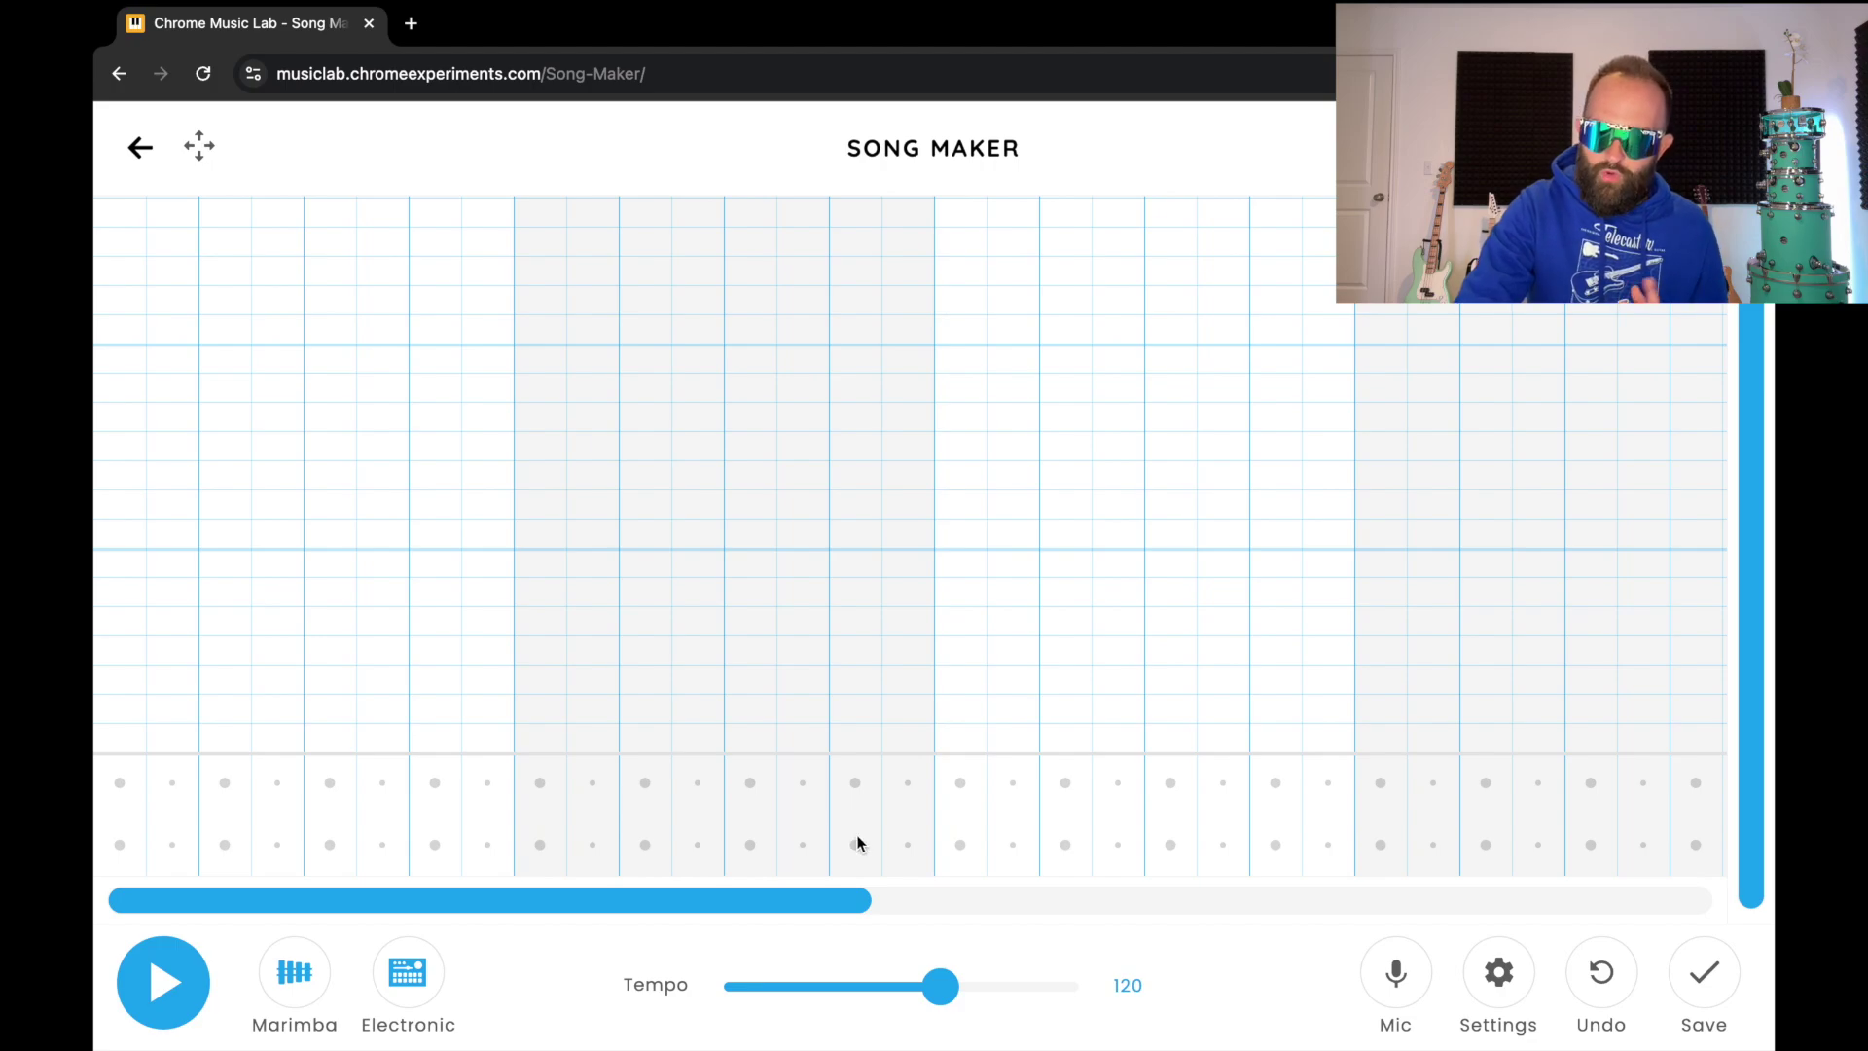
left_click_drag(938, 986, 1026, 984)
double_click(1134, 983)
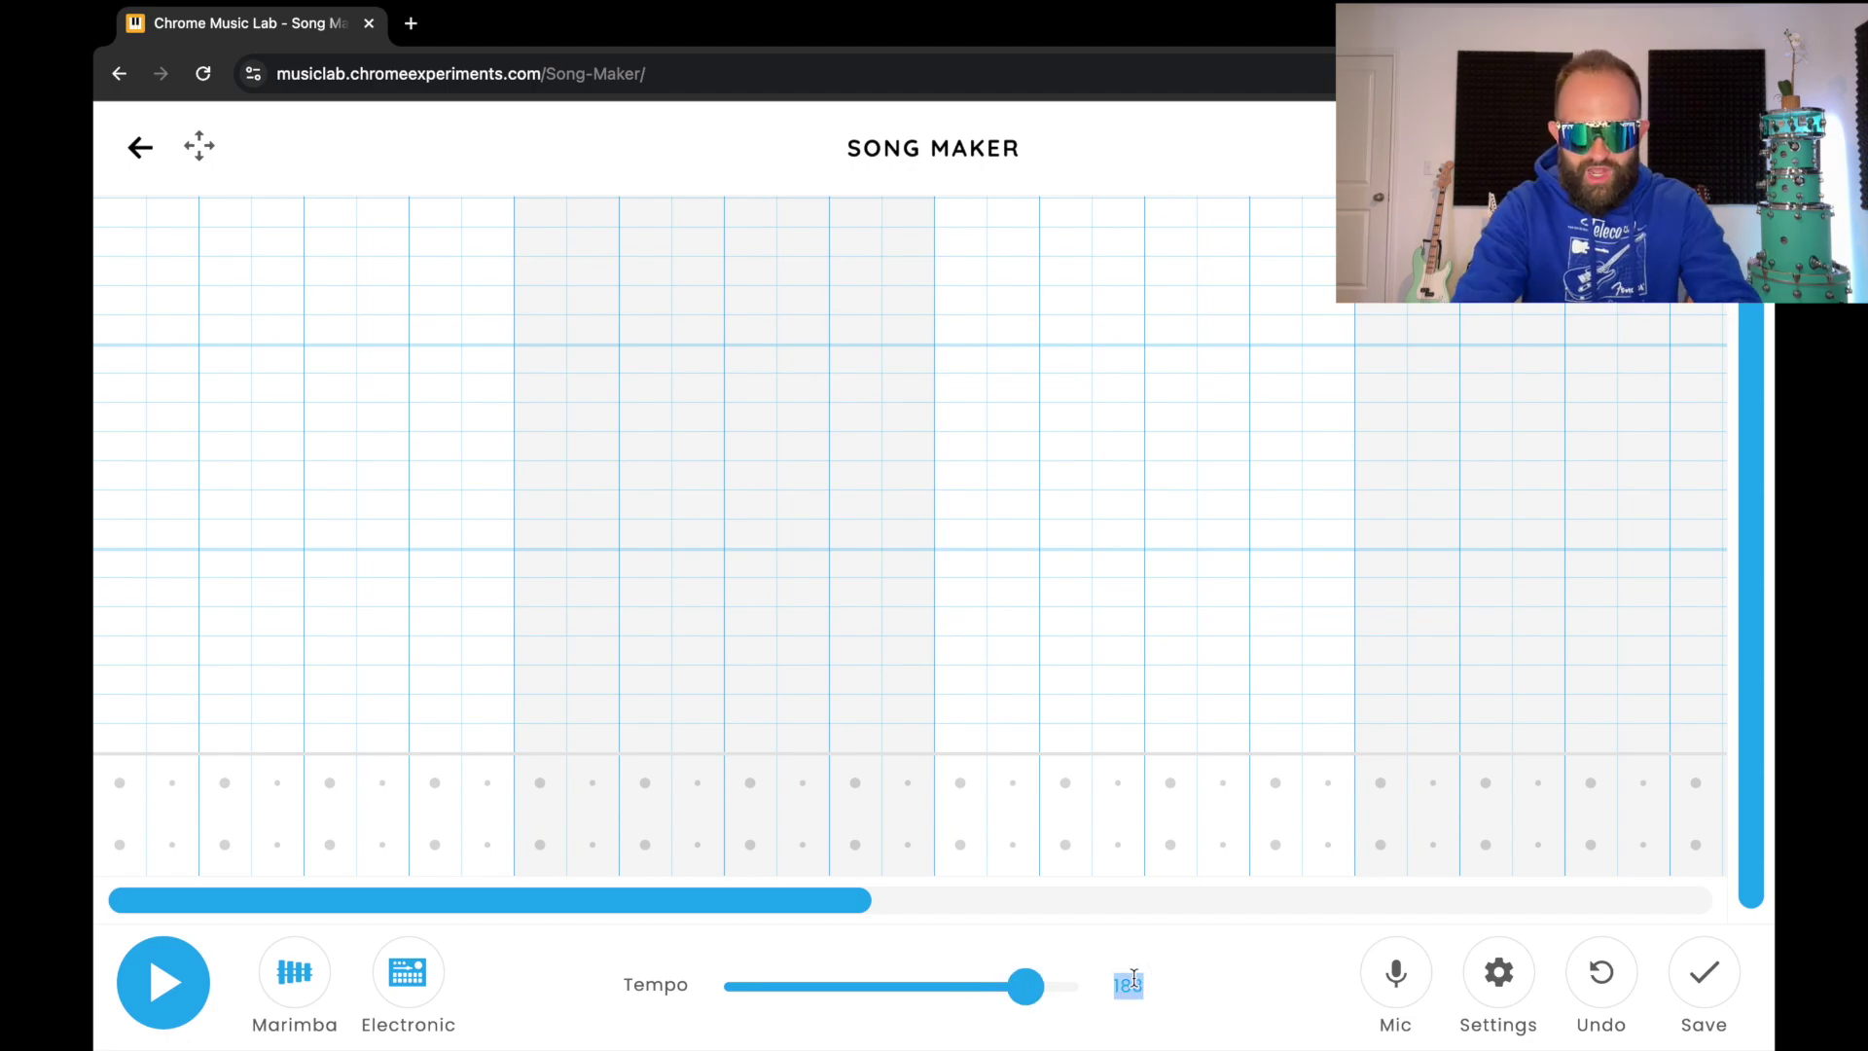
type("184")
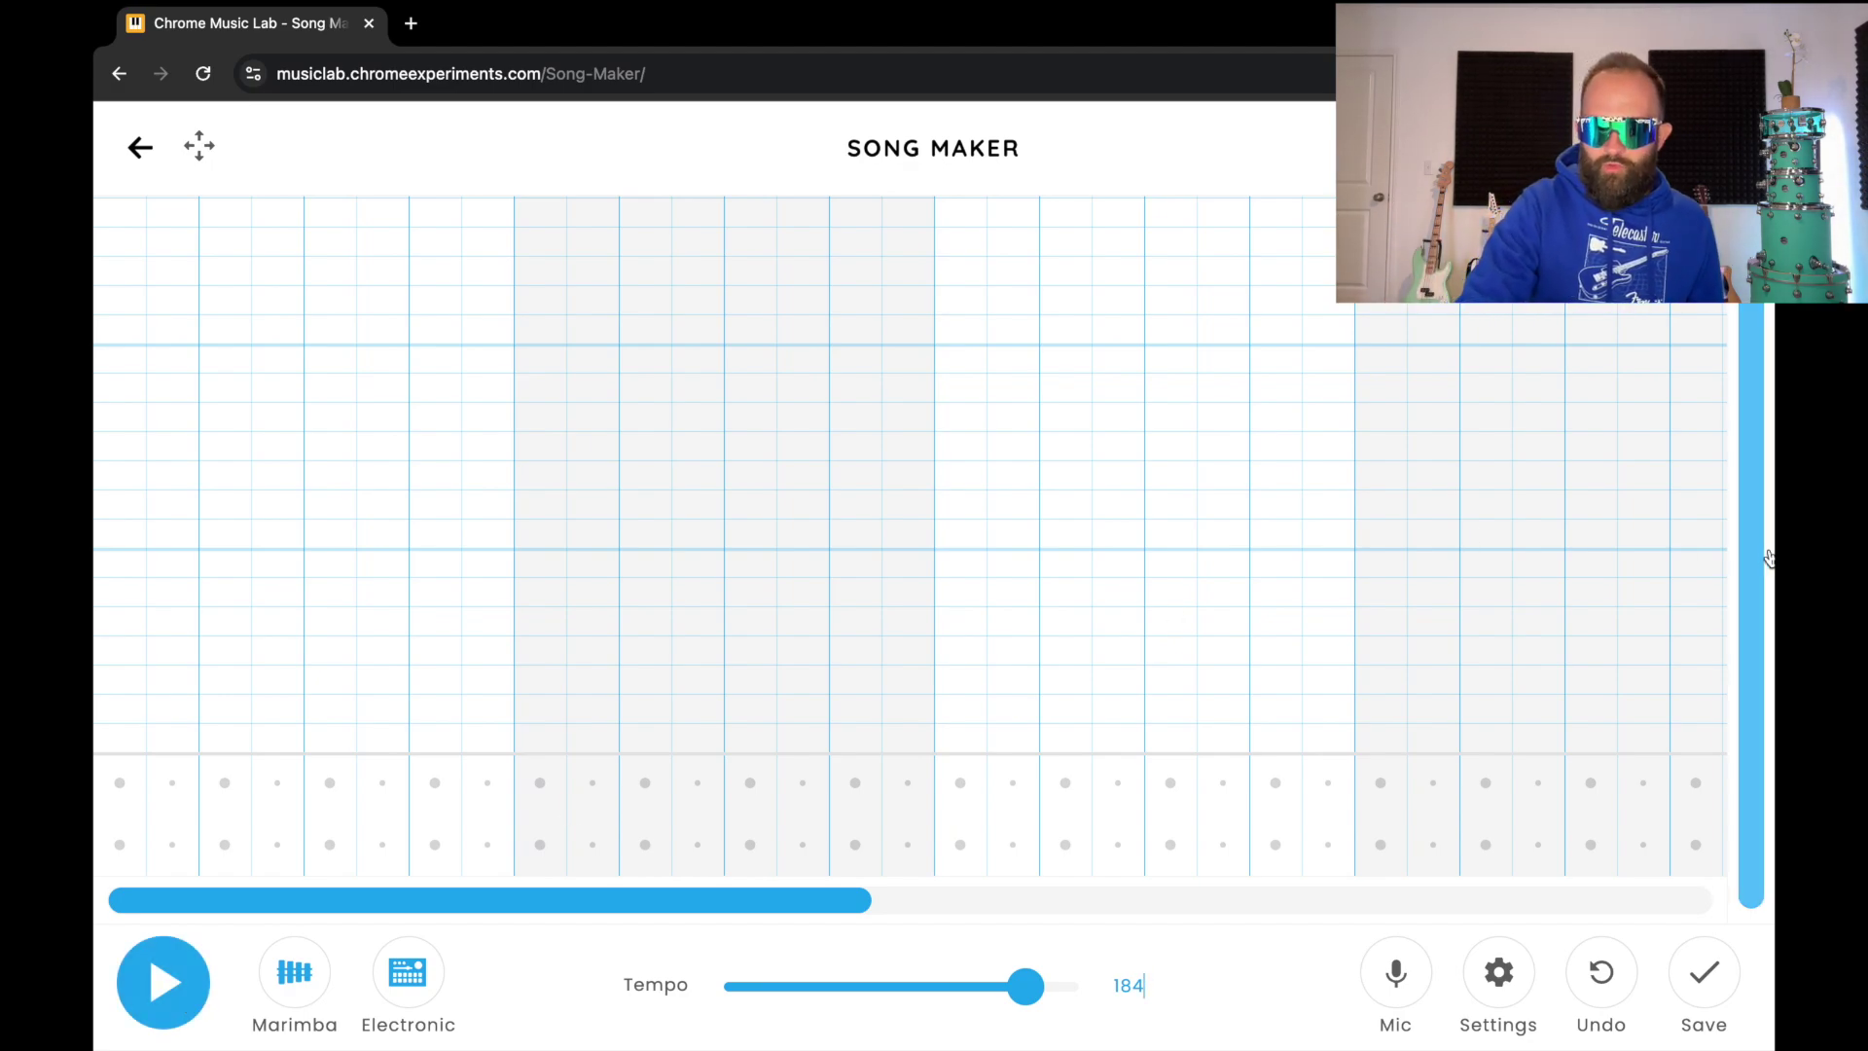
left_click_drag(1752, 554, 1773, 454)
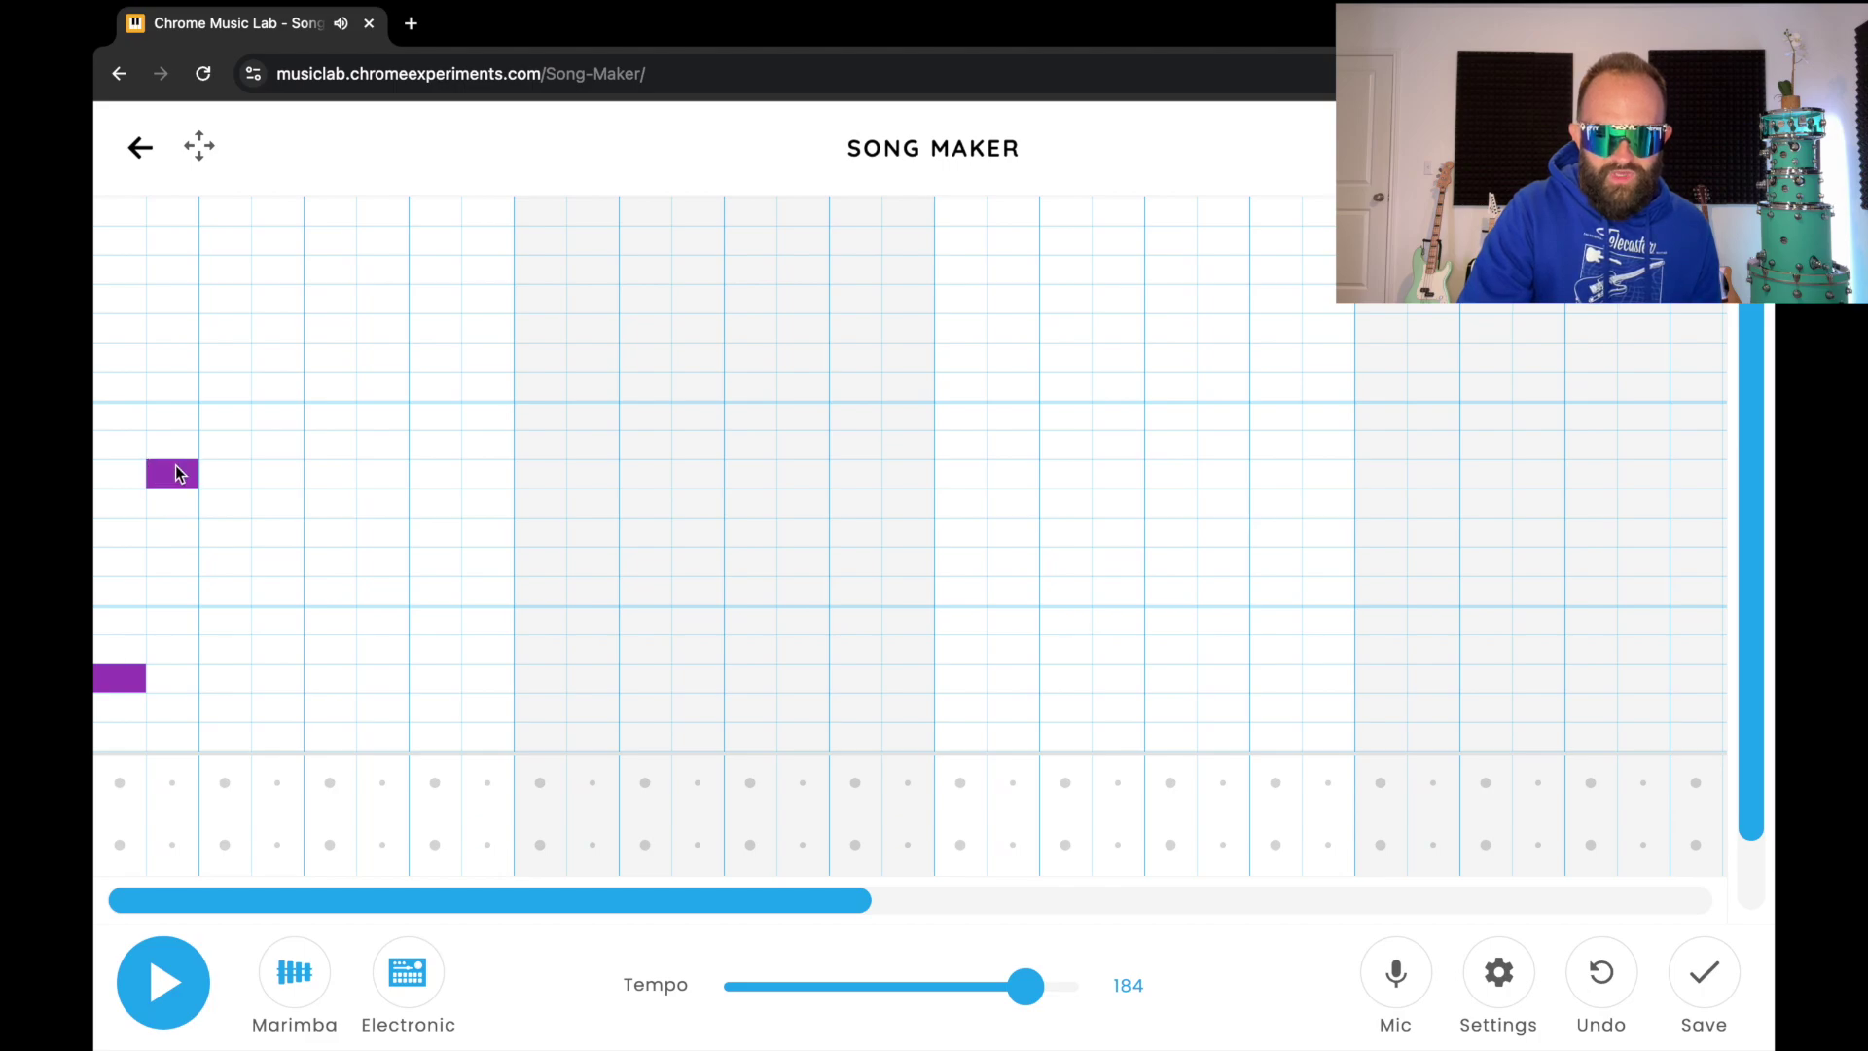
- Add a high orange note in step 3 and another note, then play and stop to check
left_click(225, 210)
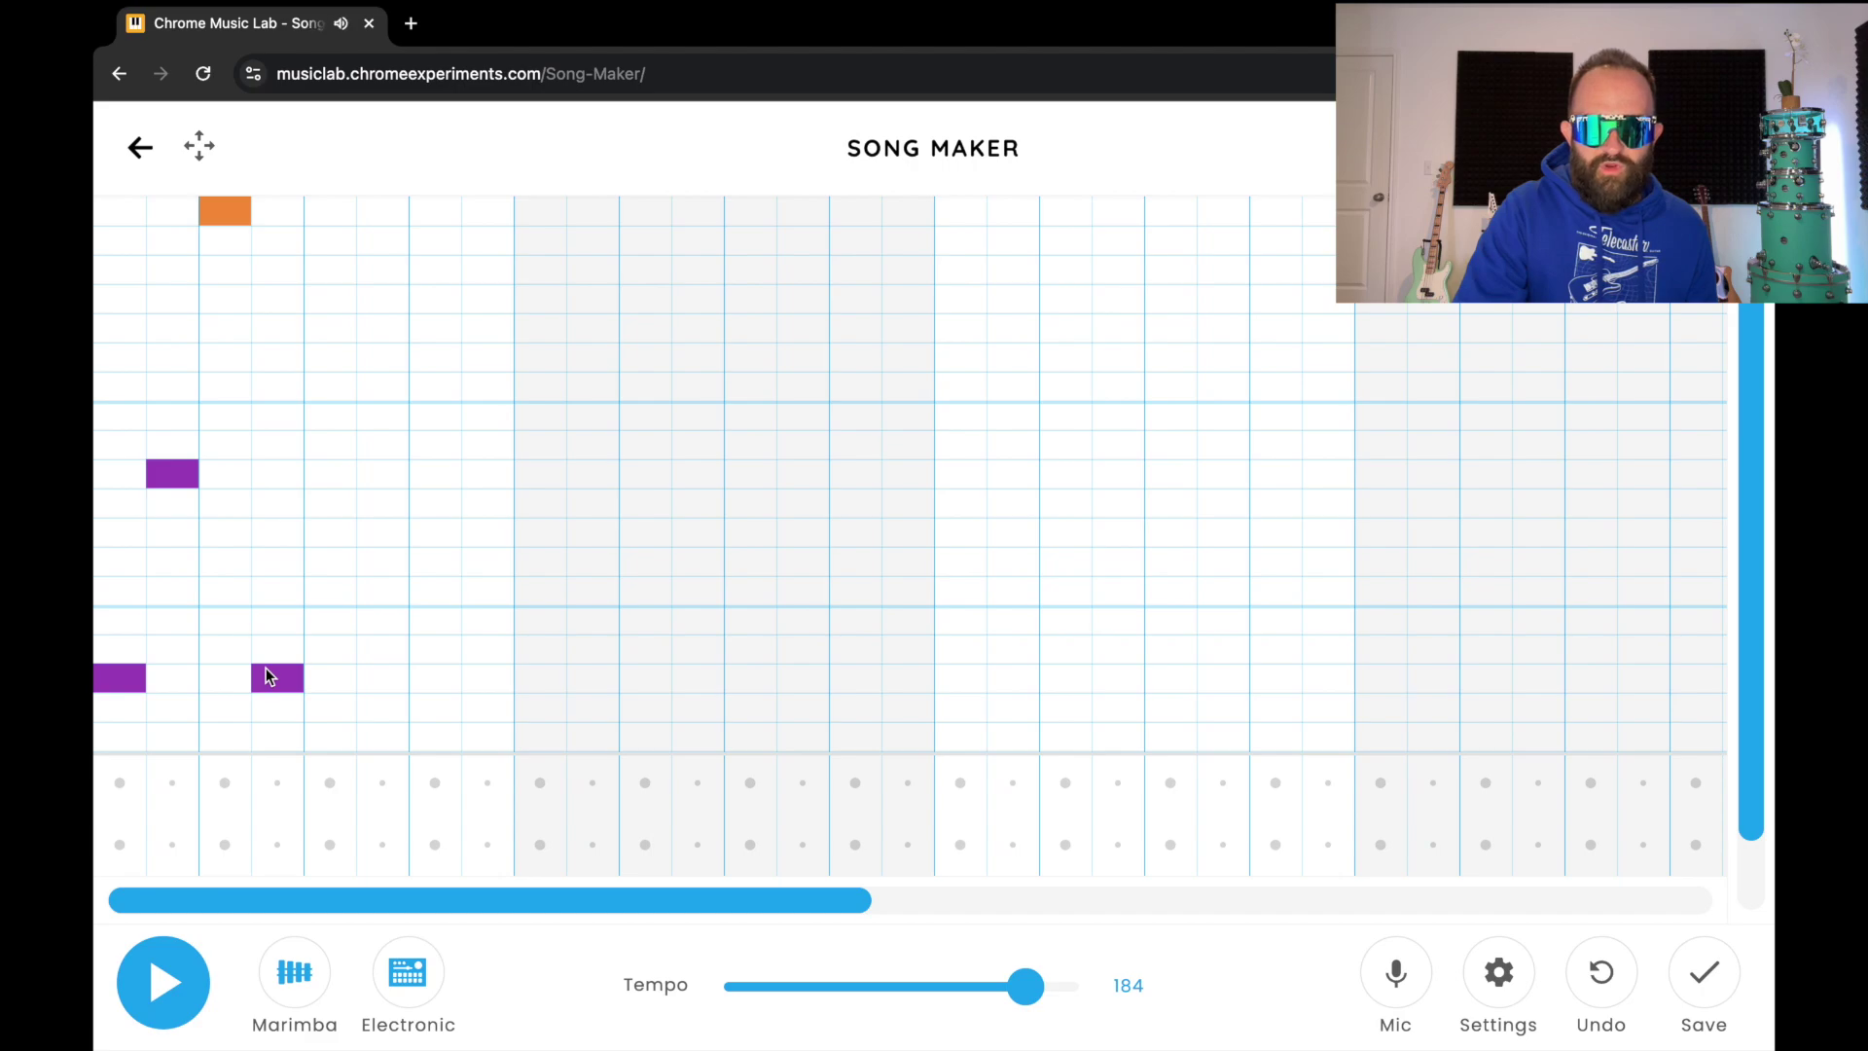
left_click(343, 475)
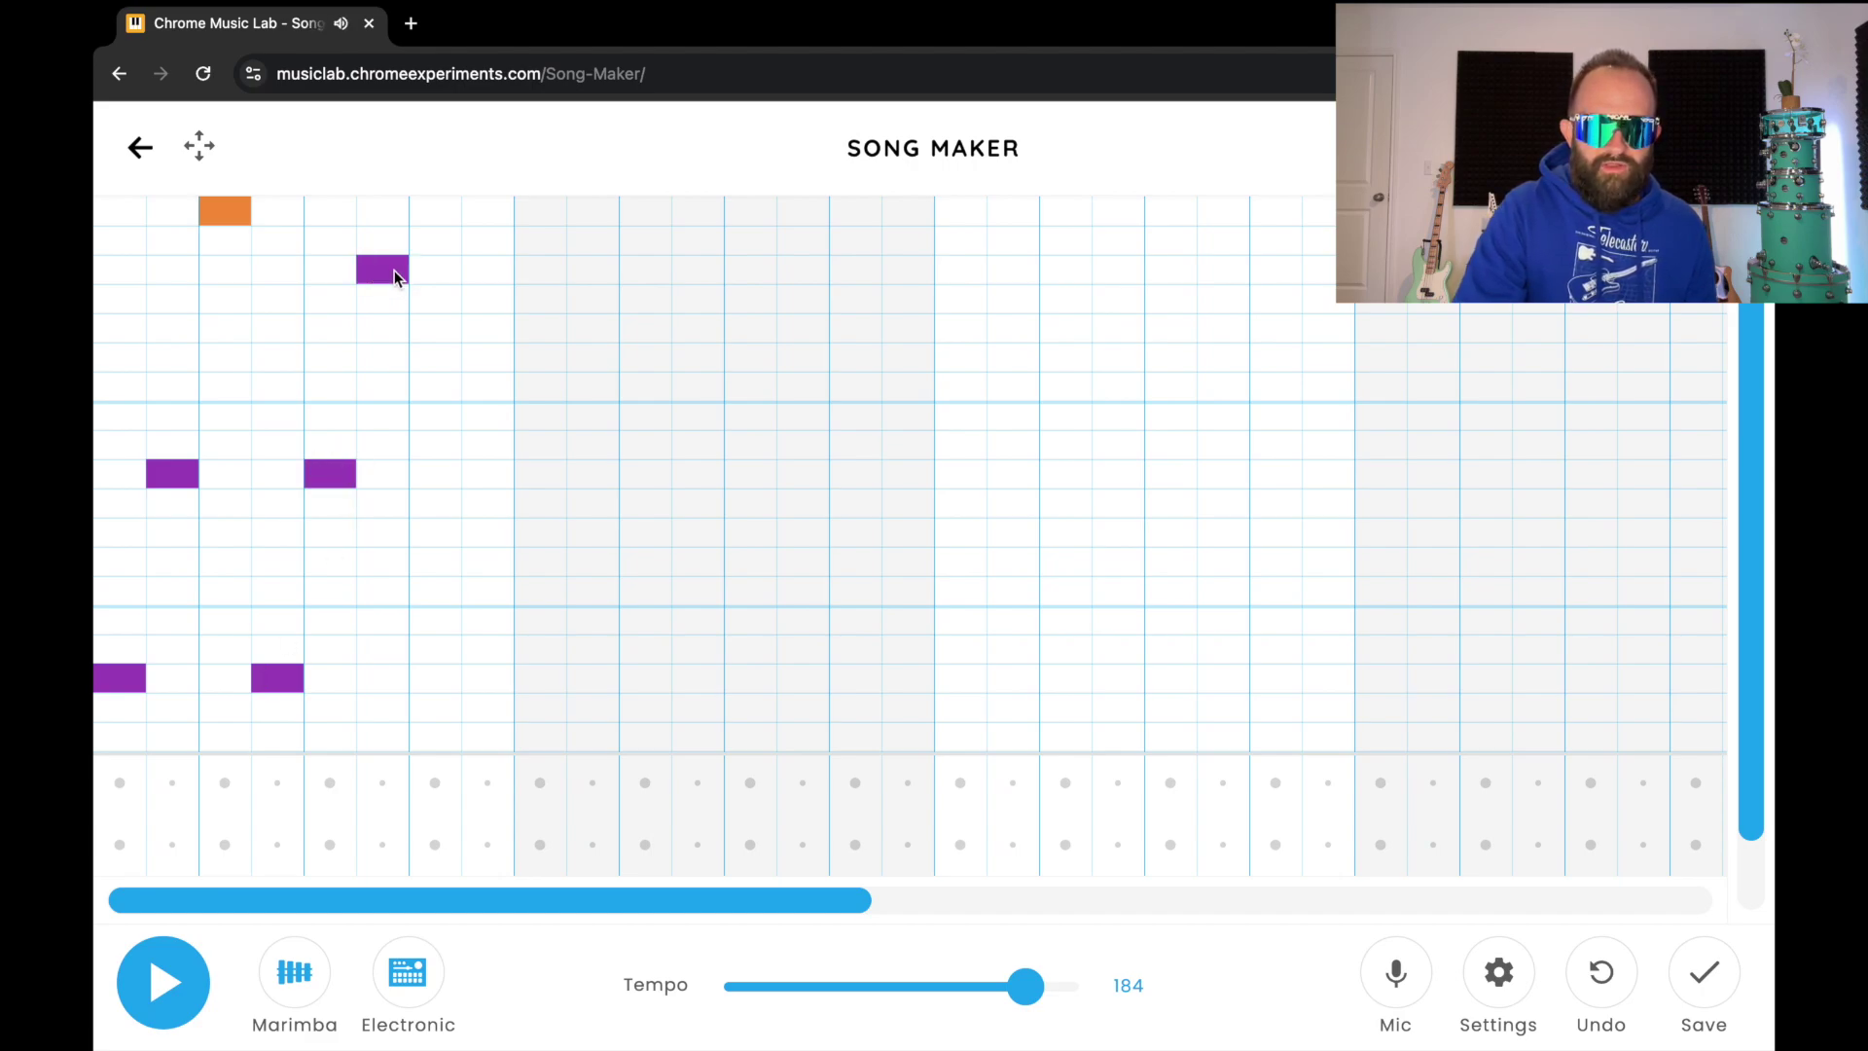
left_click(152, 1012)
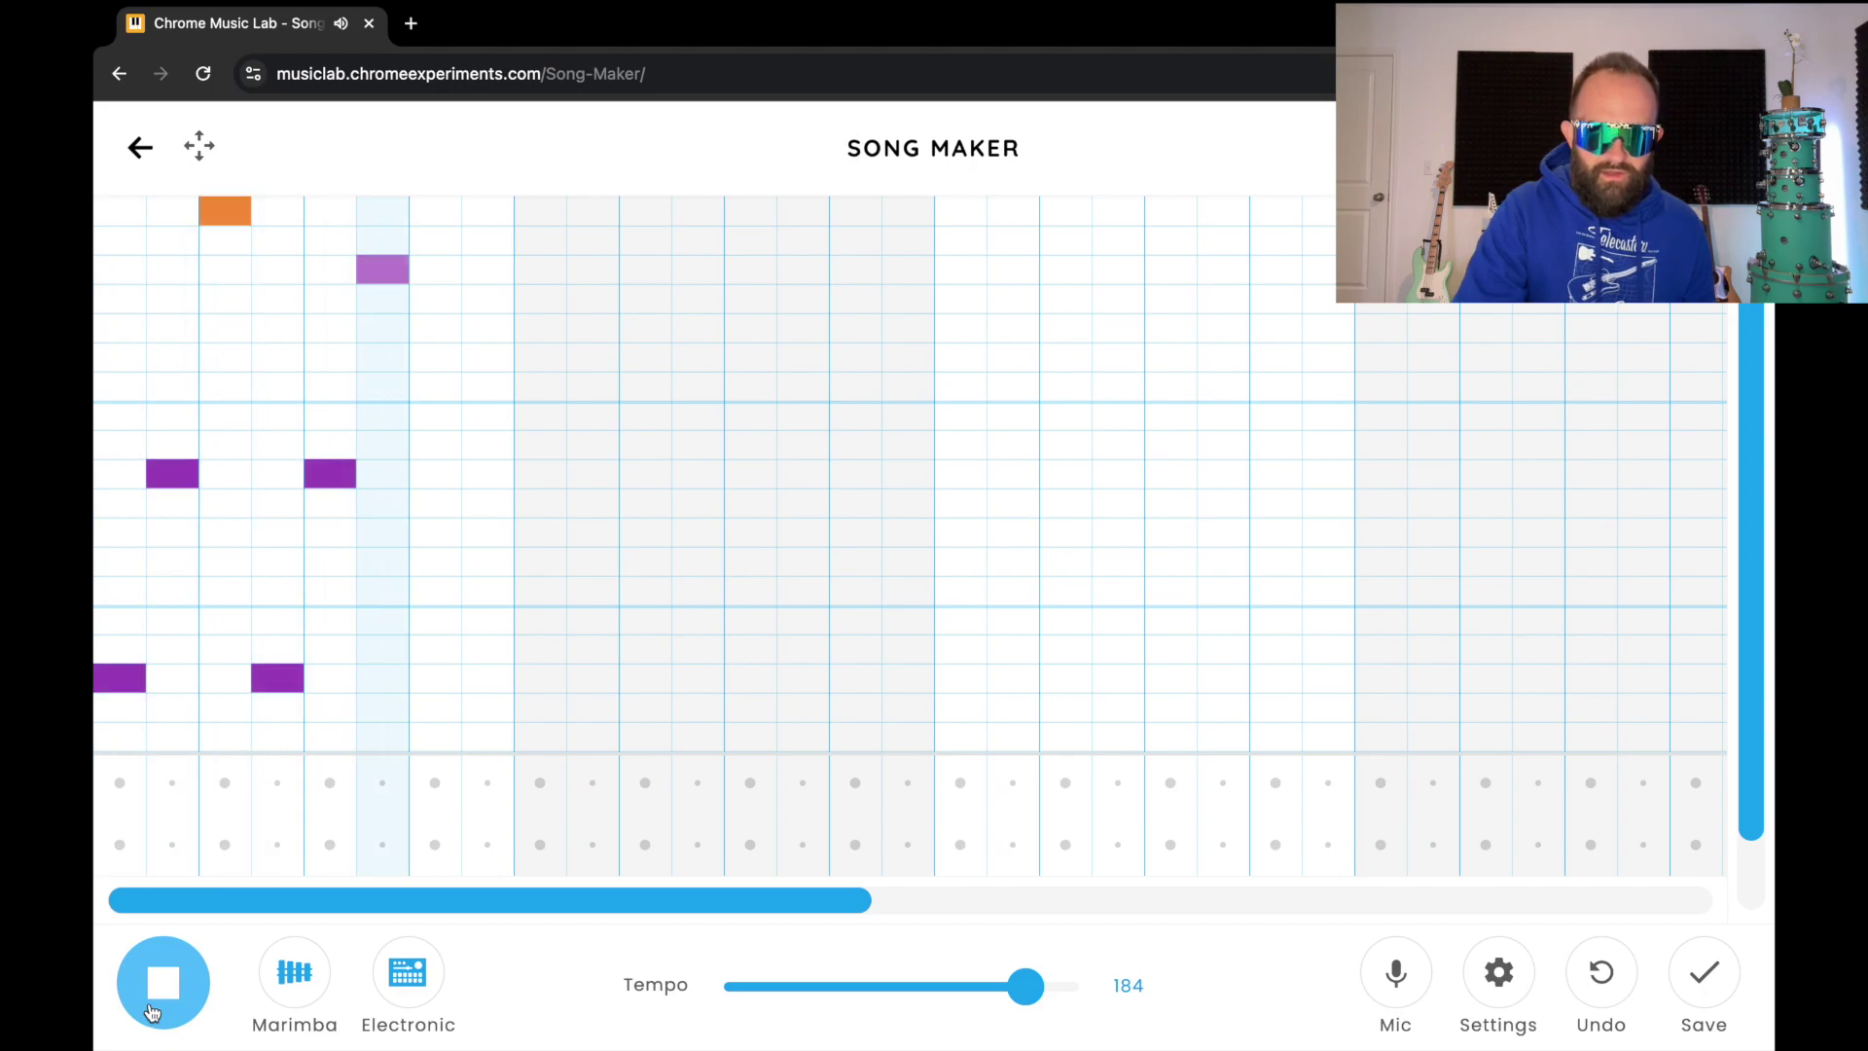
left_click(152, 1012)
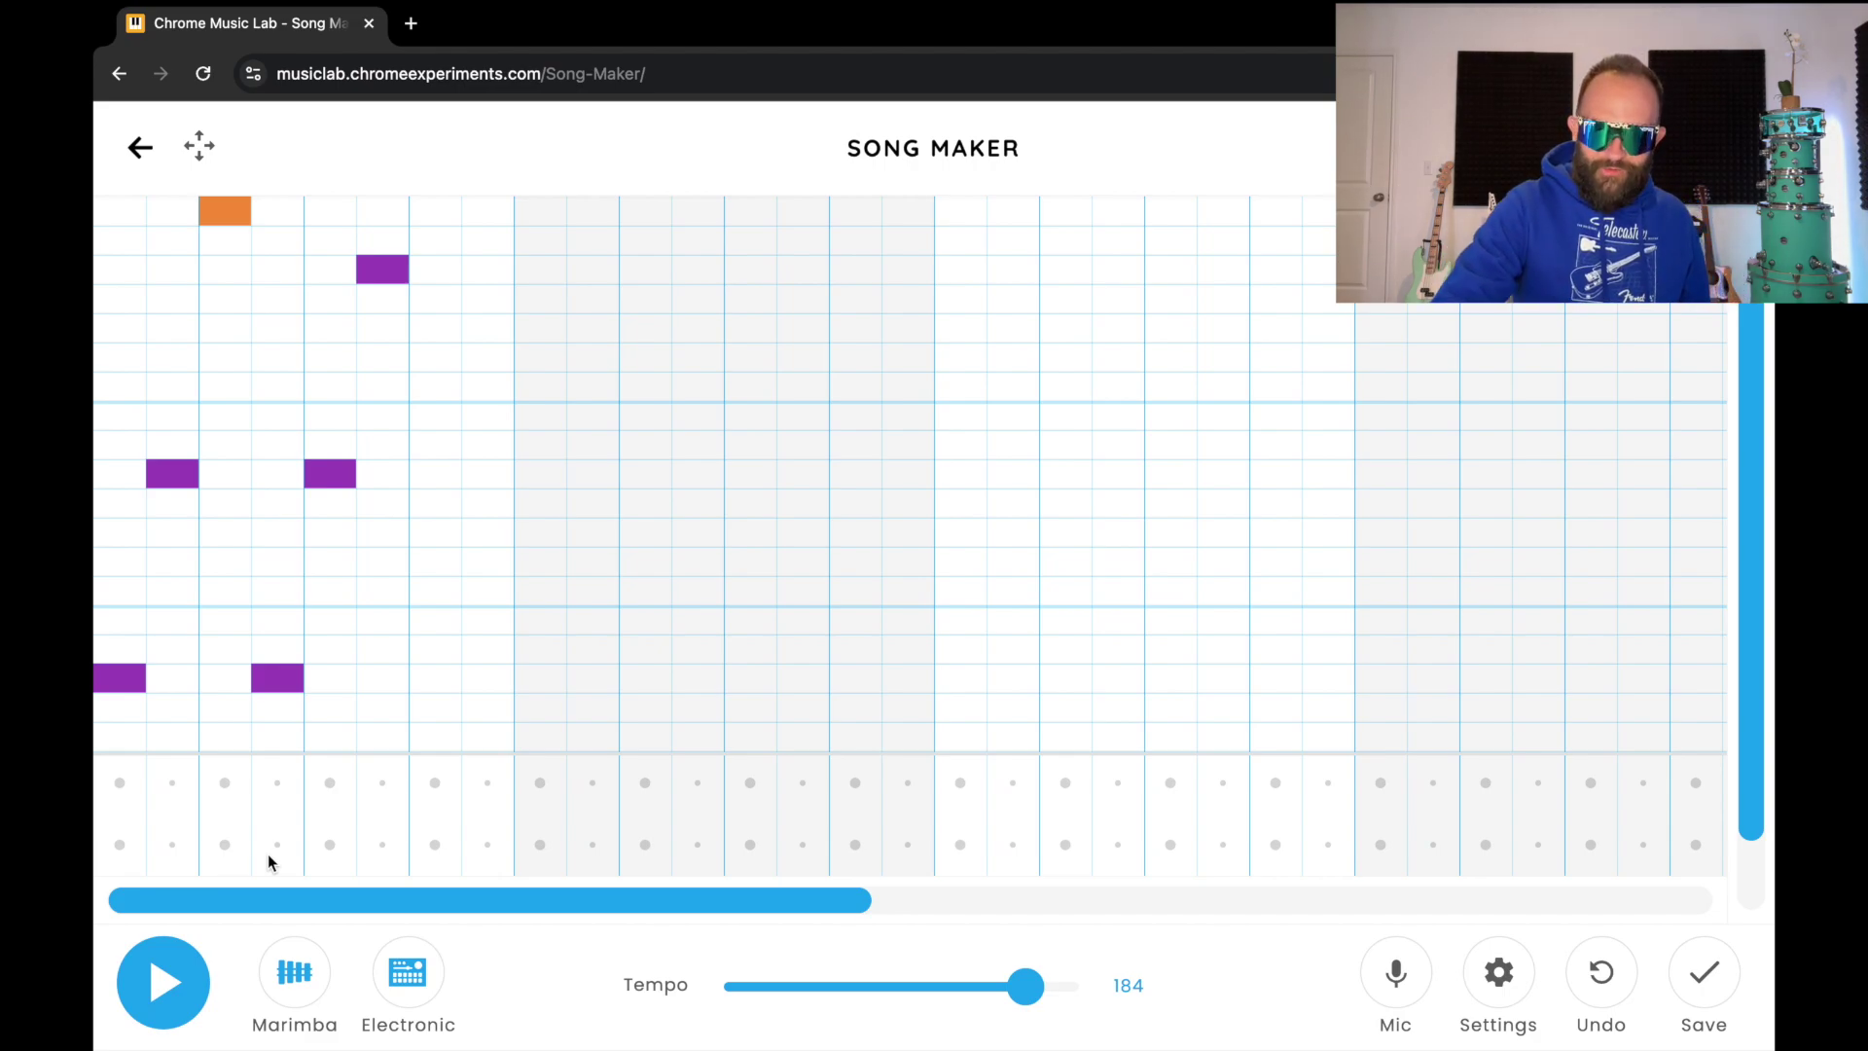
left_click(178, 991)
left_click(178, 990)
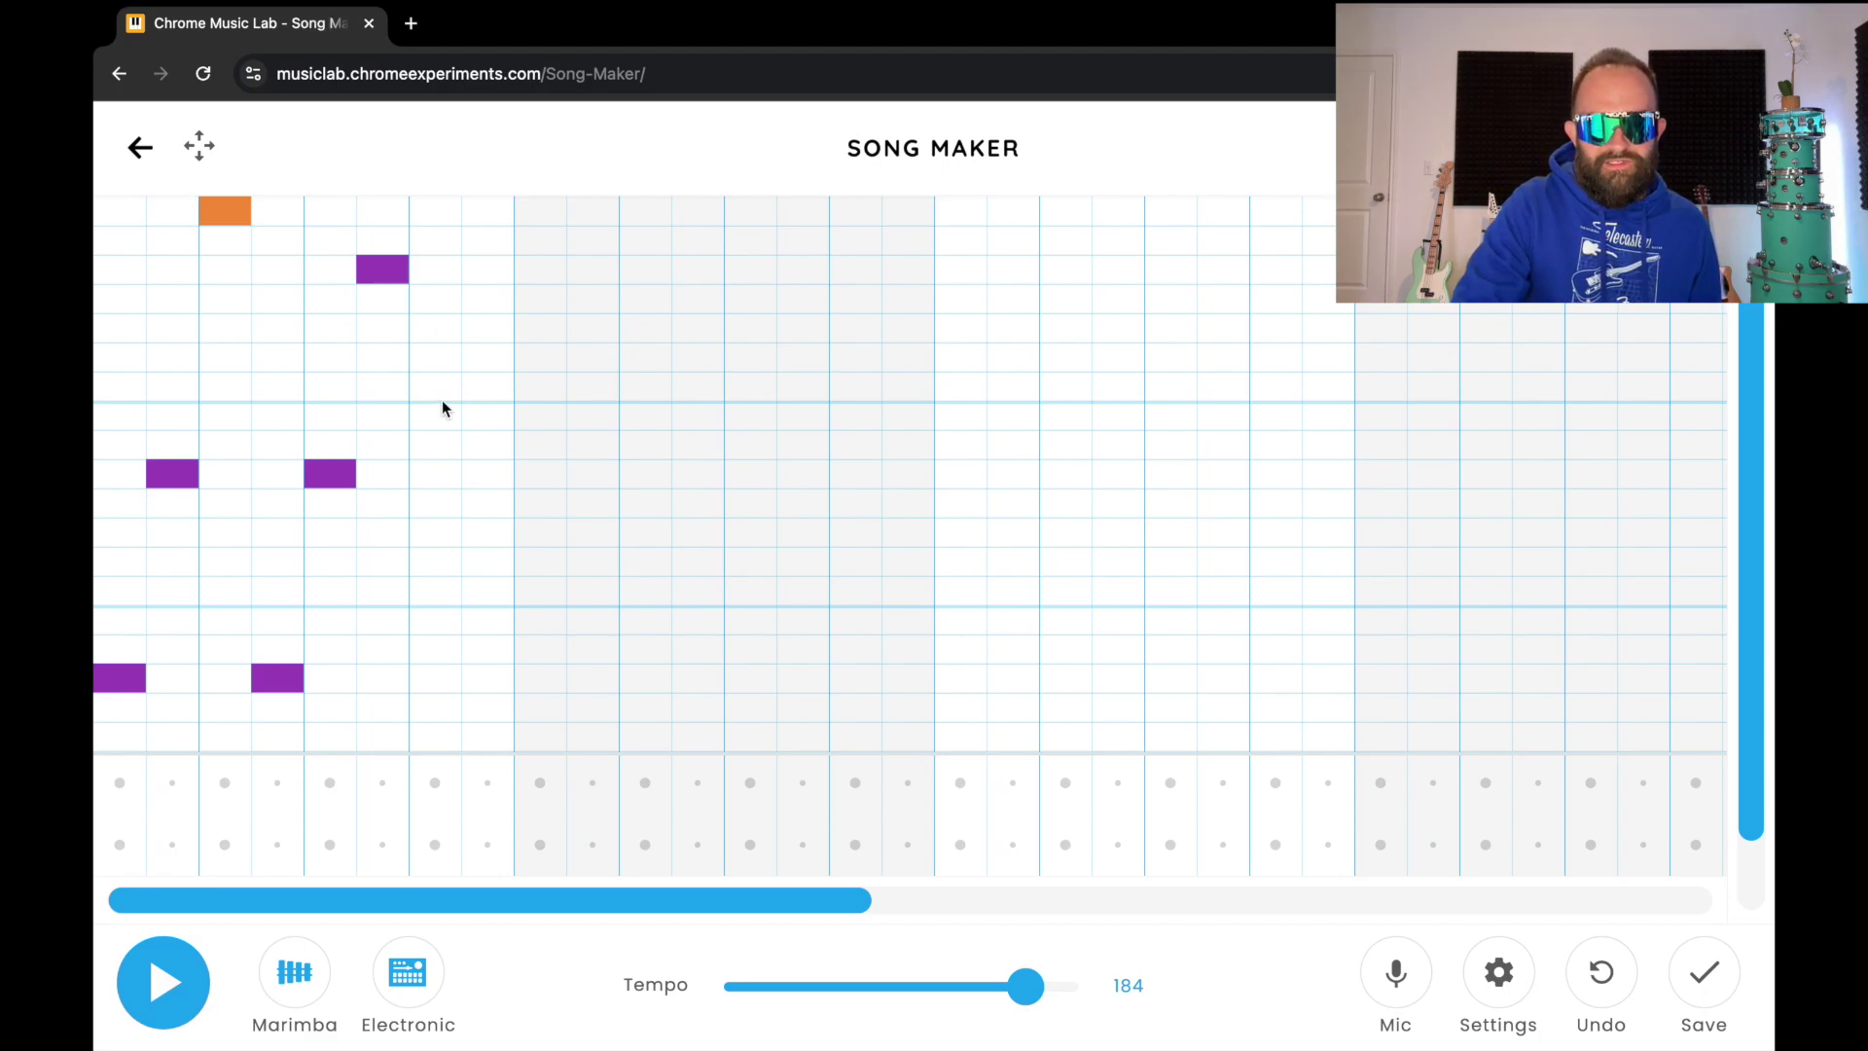
left_click(492, 387)
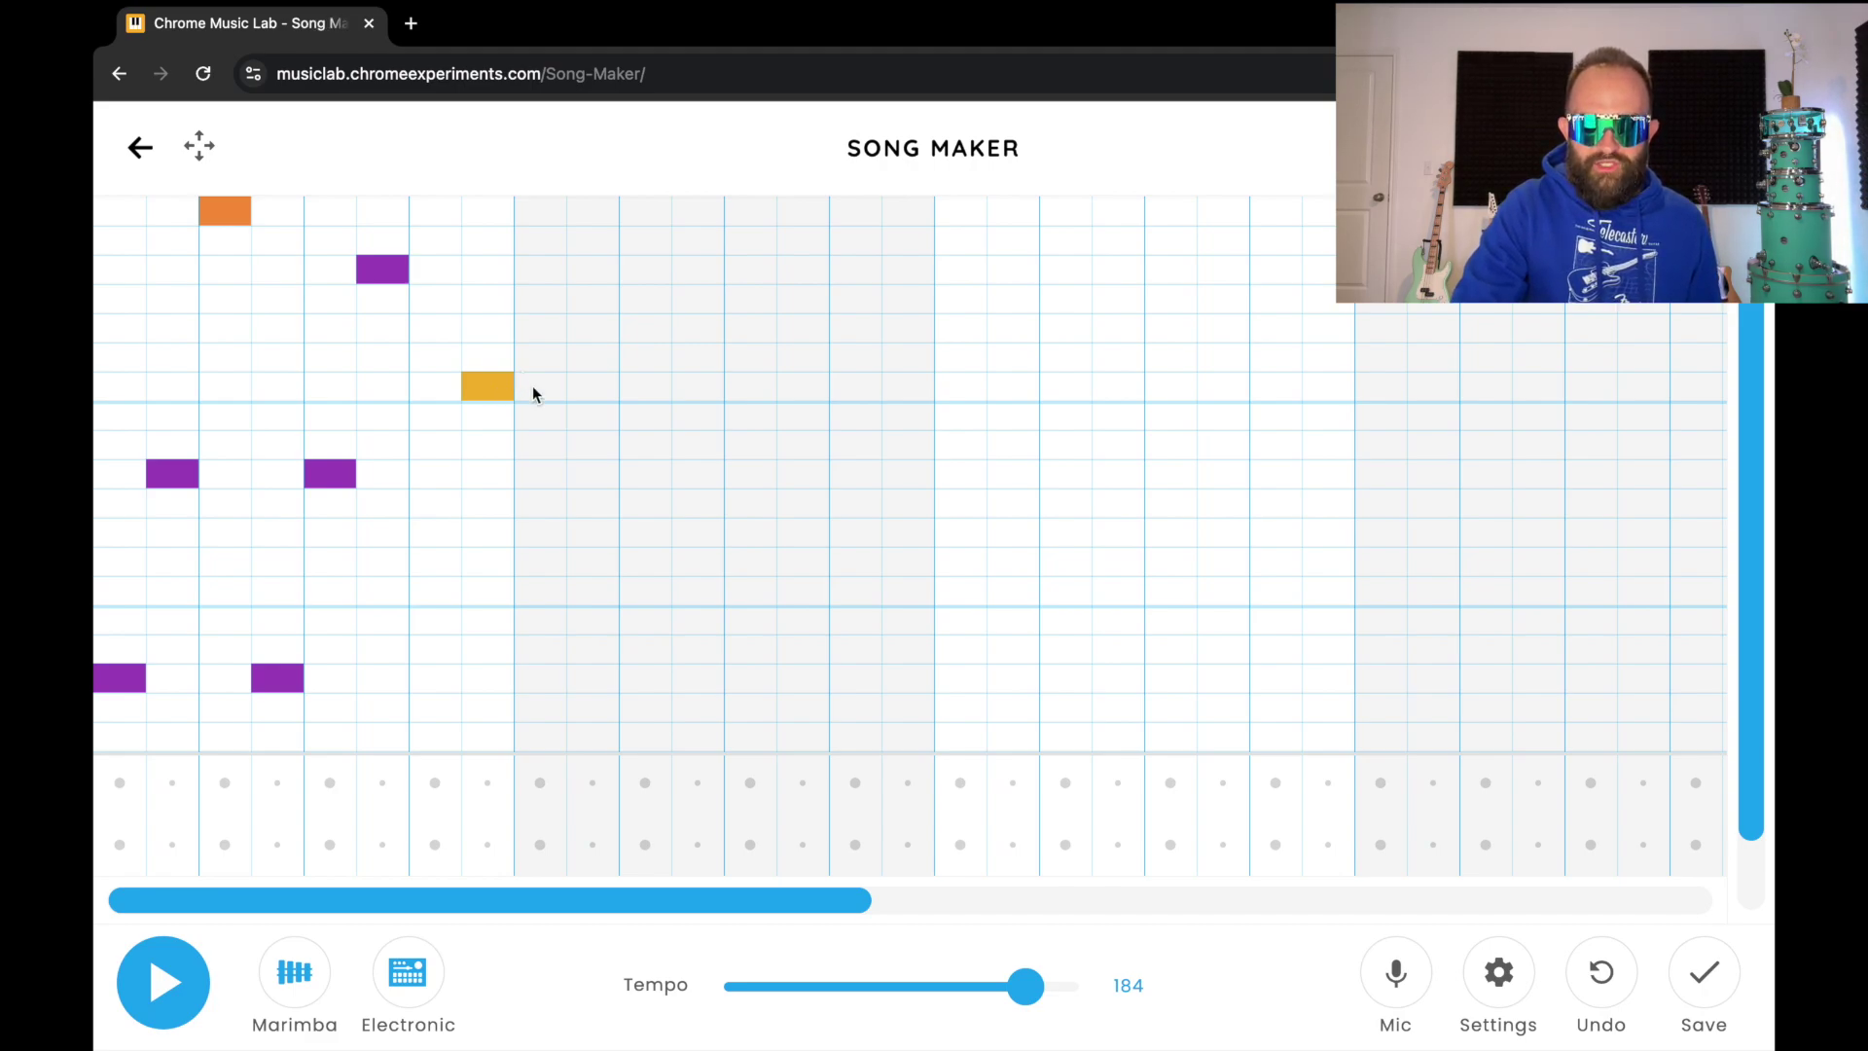
left_click(548, 595)
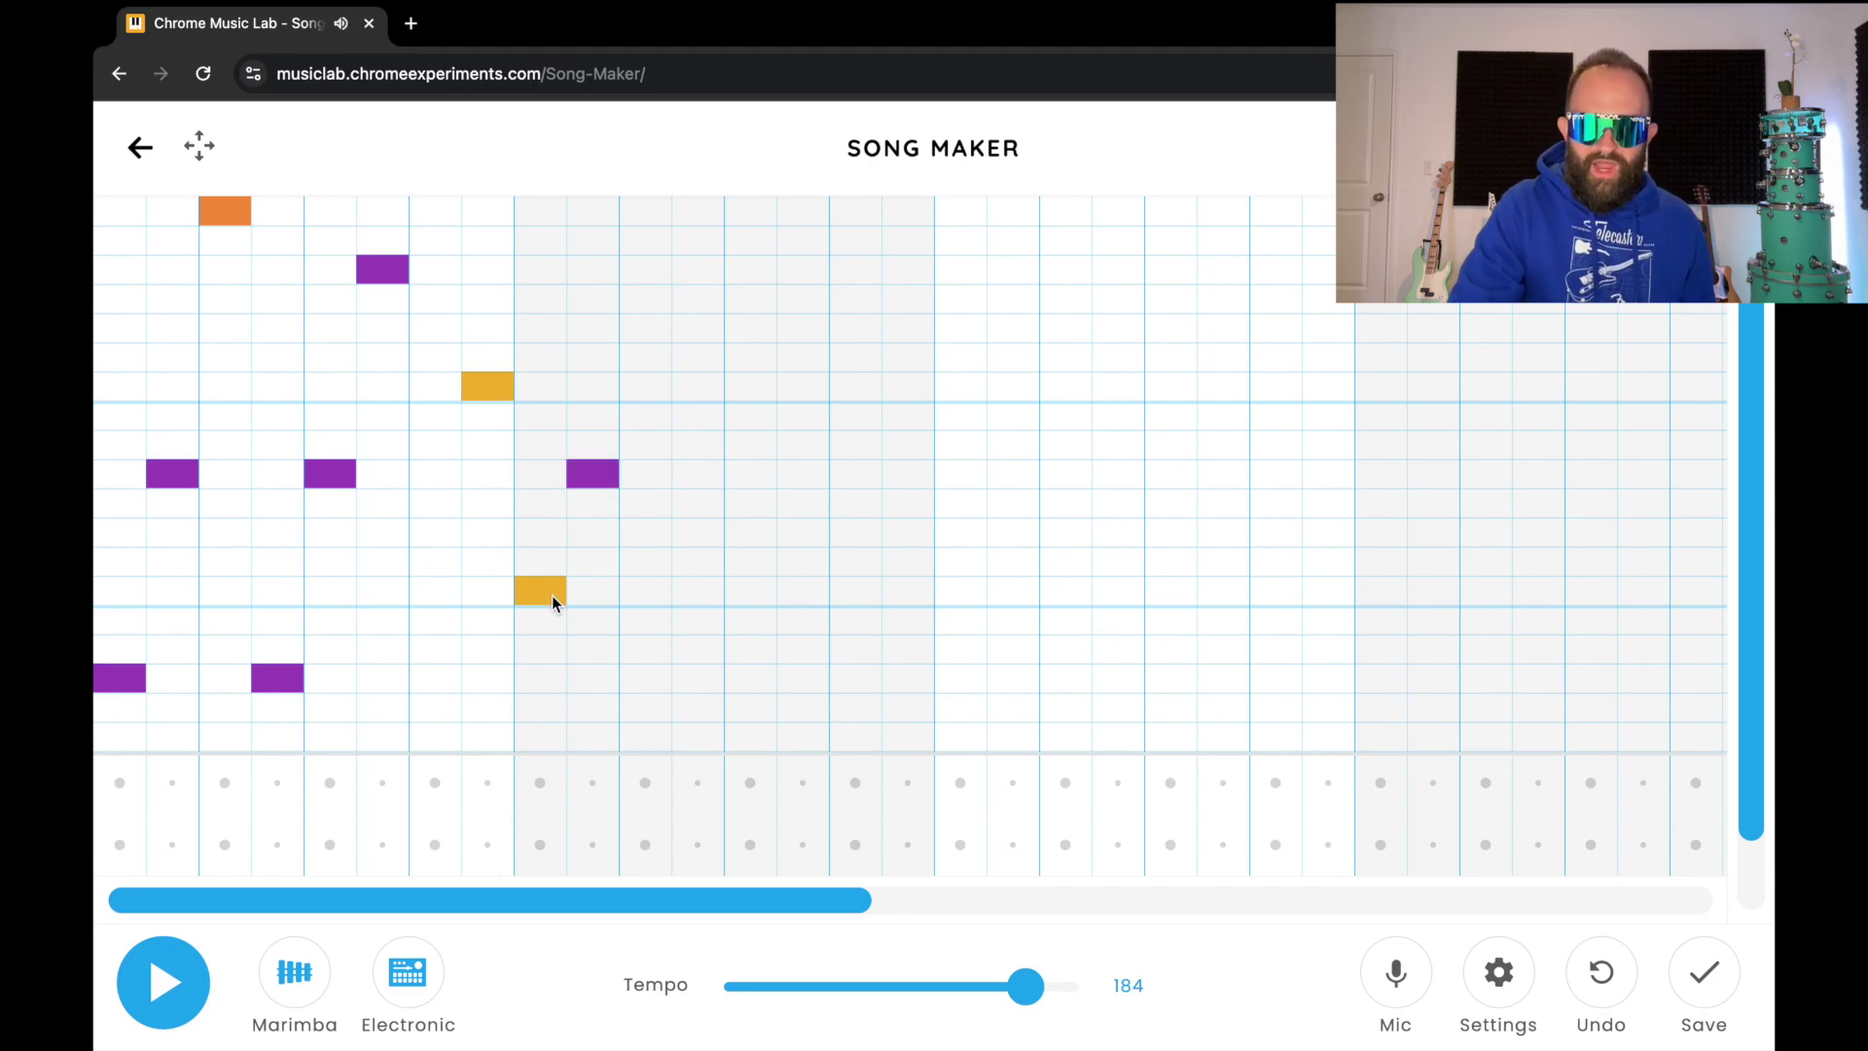
left_click(650, 356)
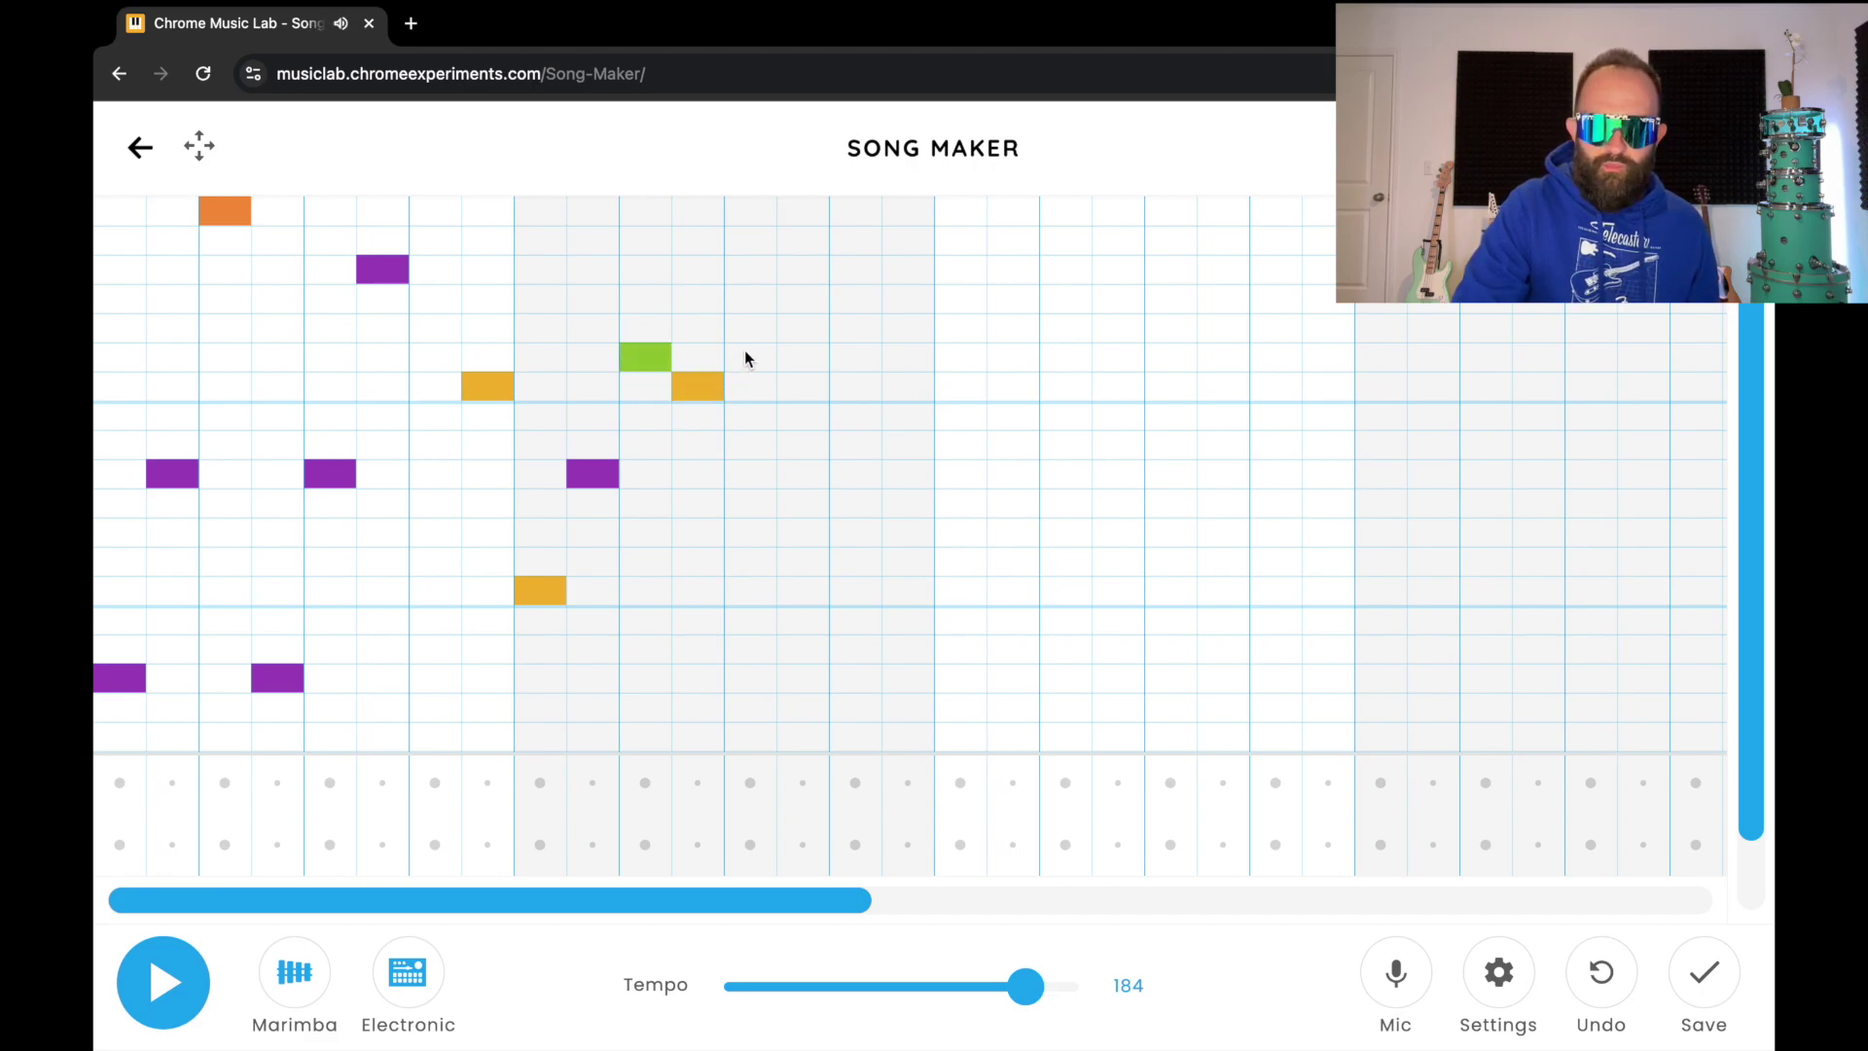
left_click(746, 358)
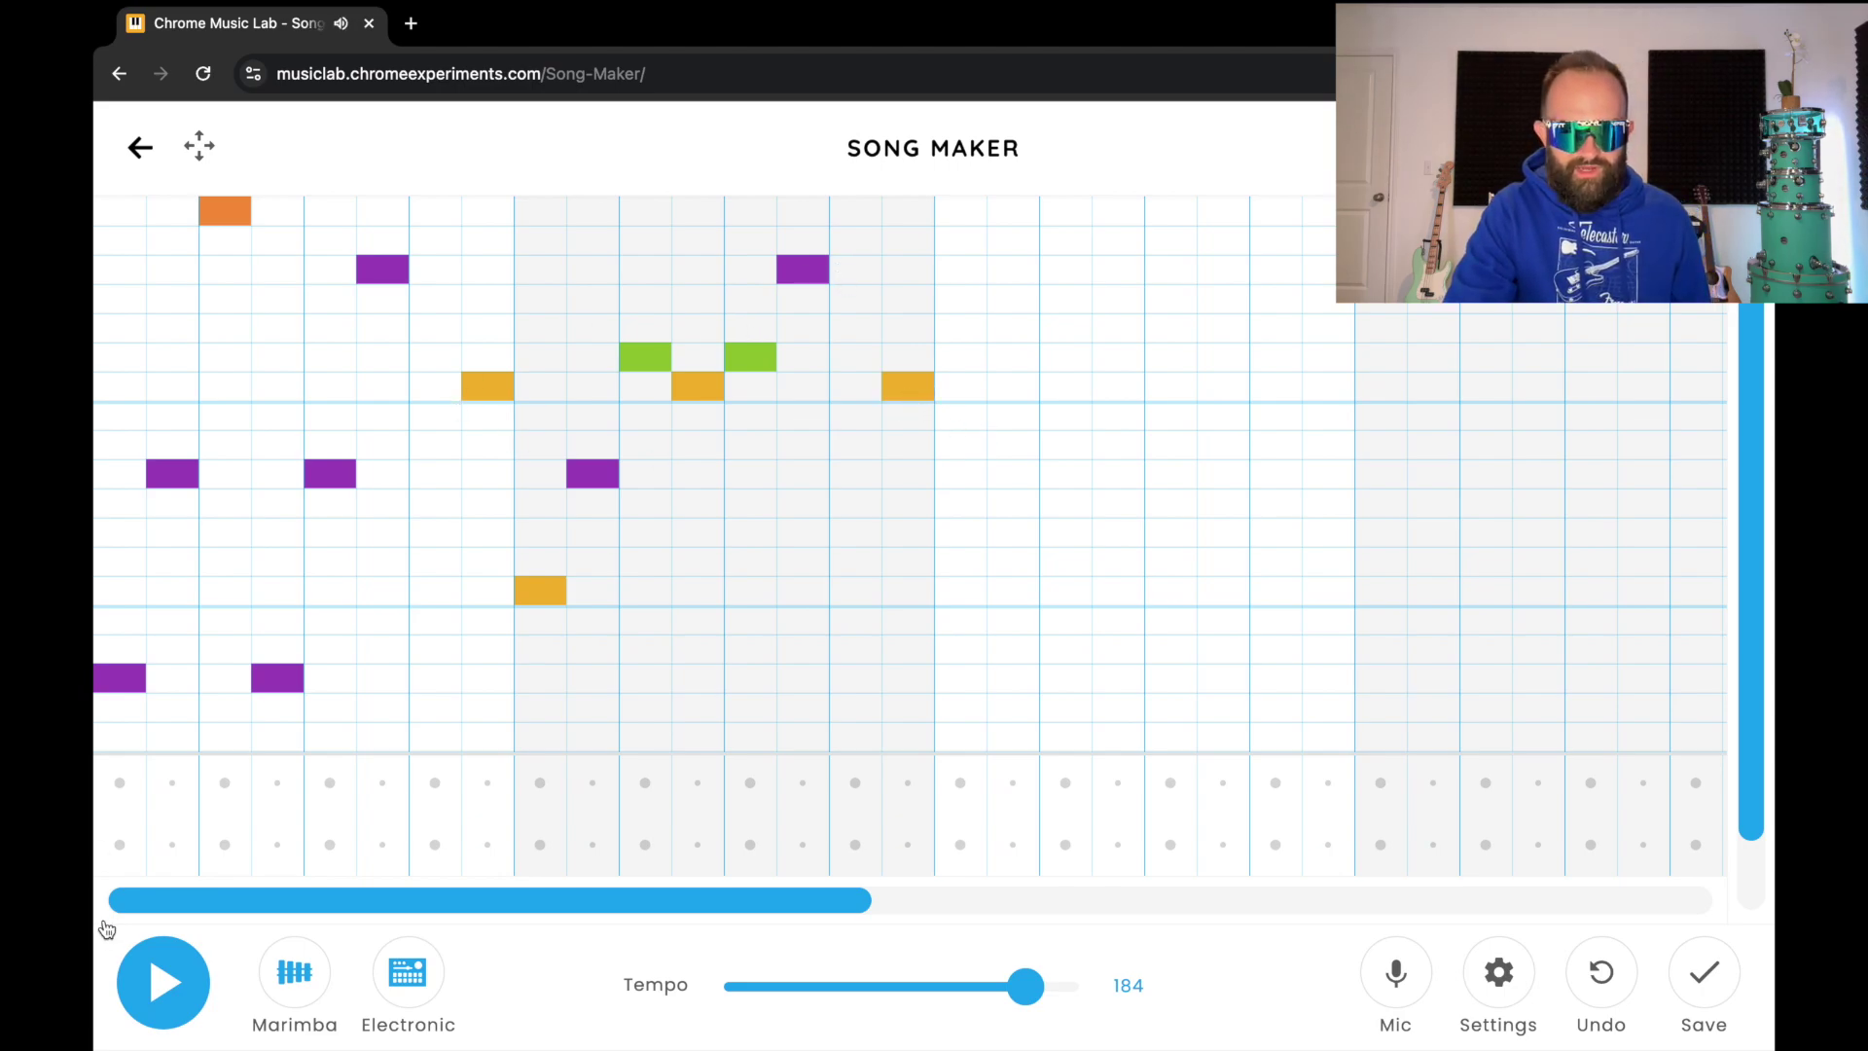
left_click(161, 988)
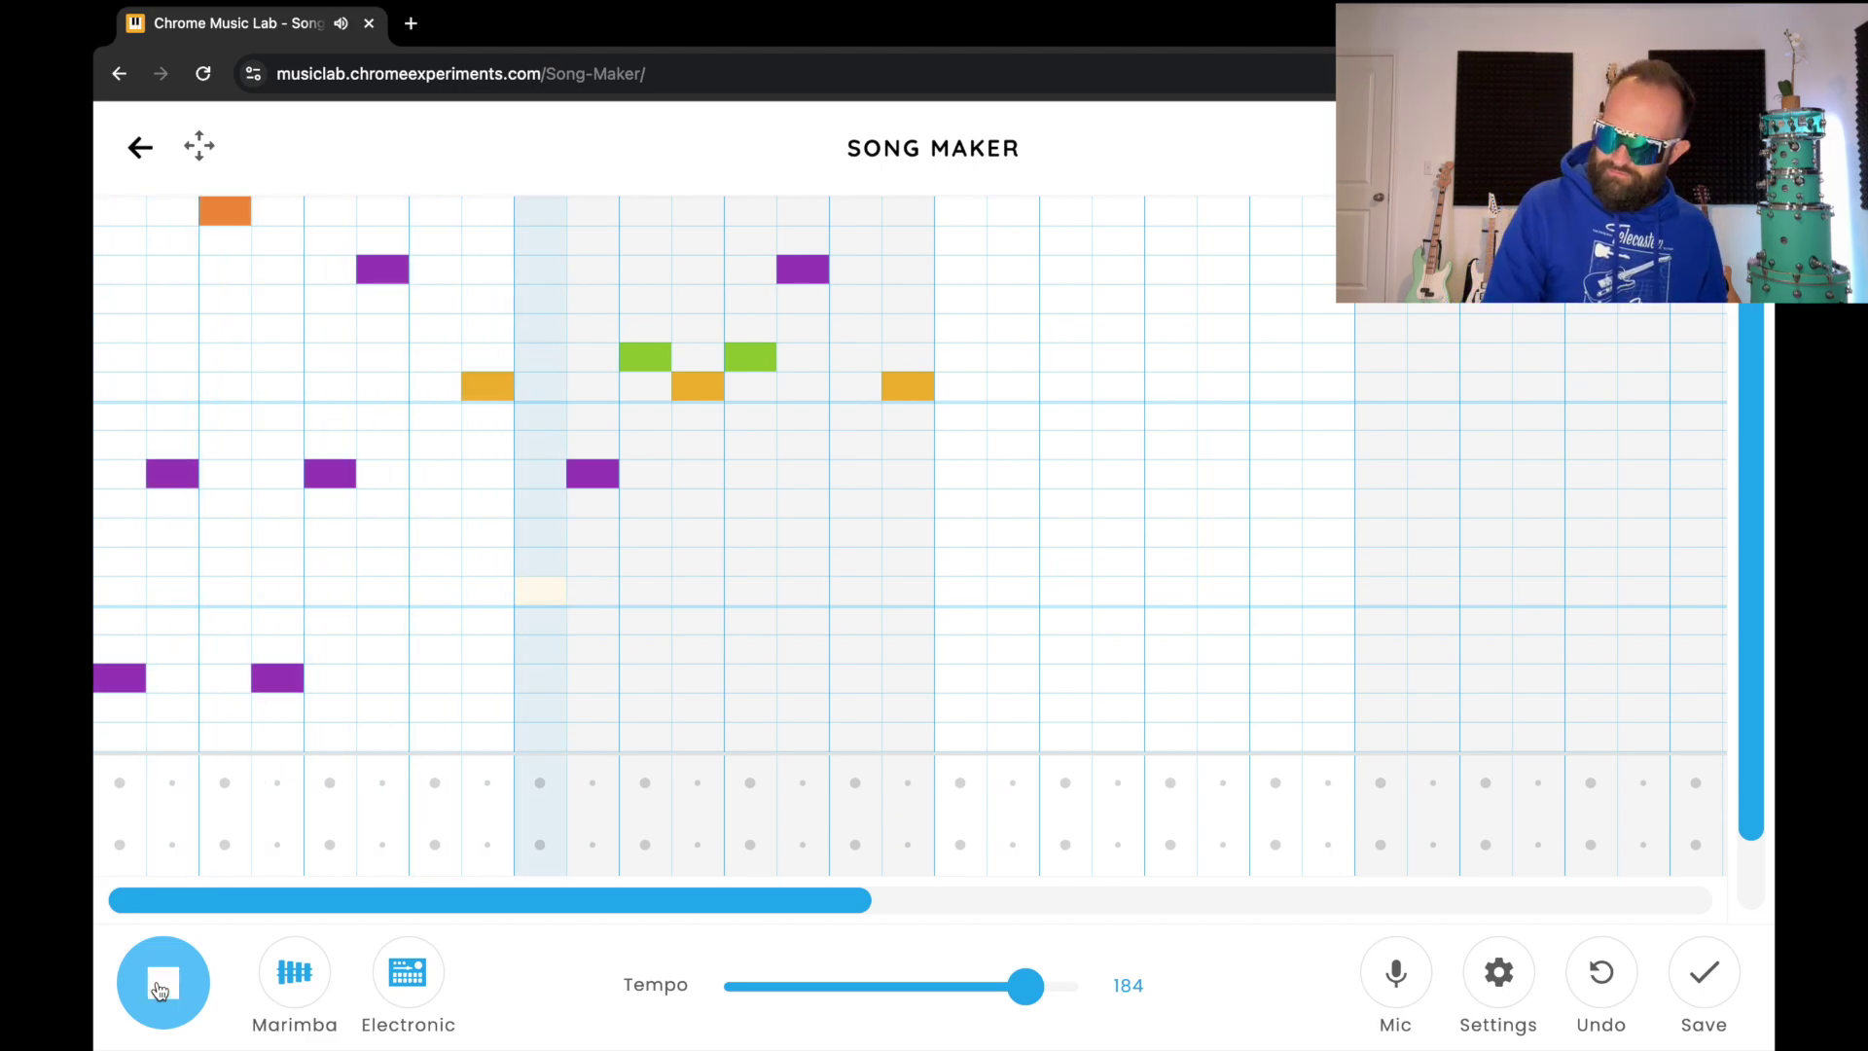
left_click(147, 991)
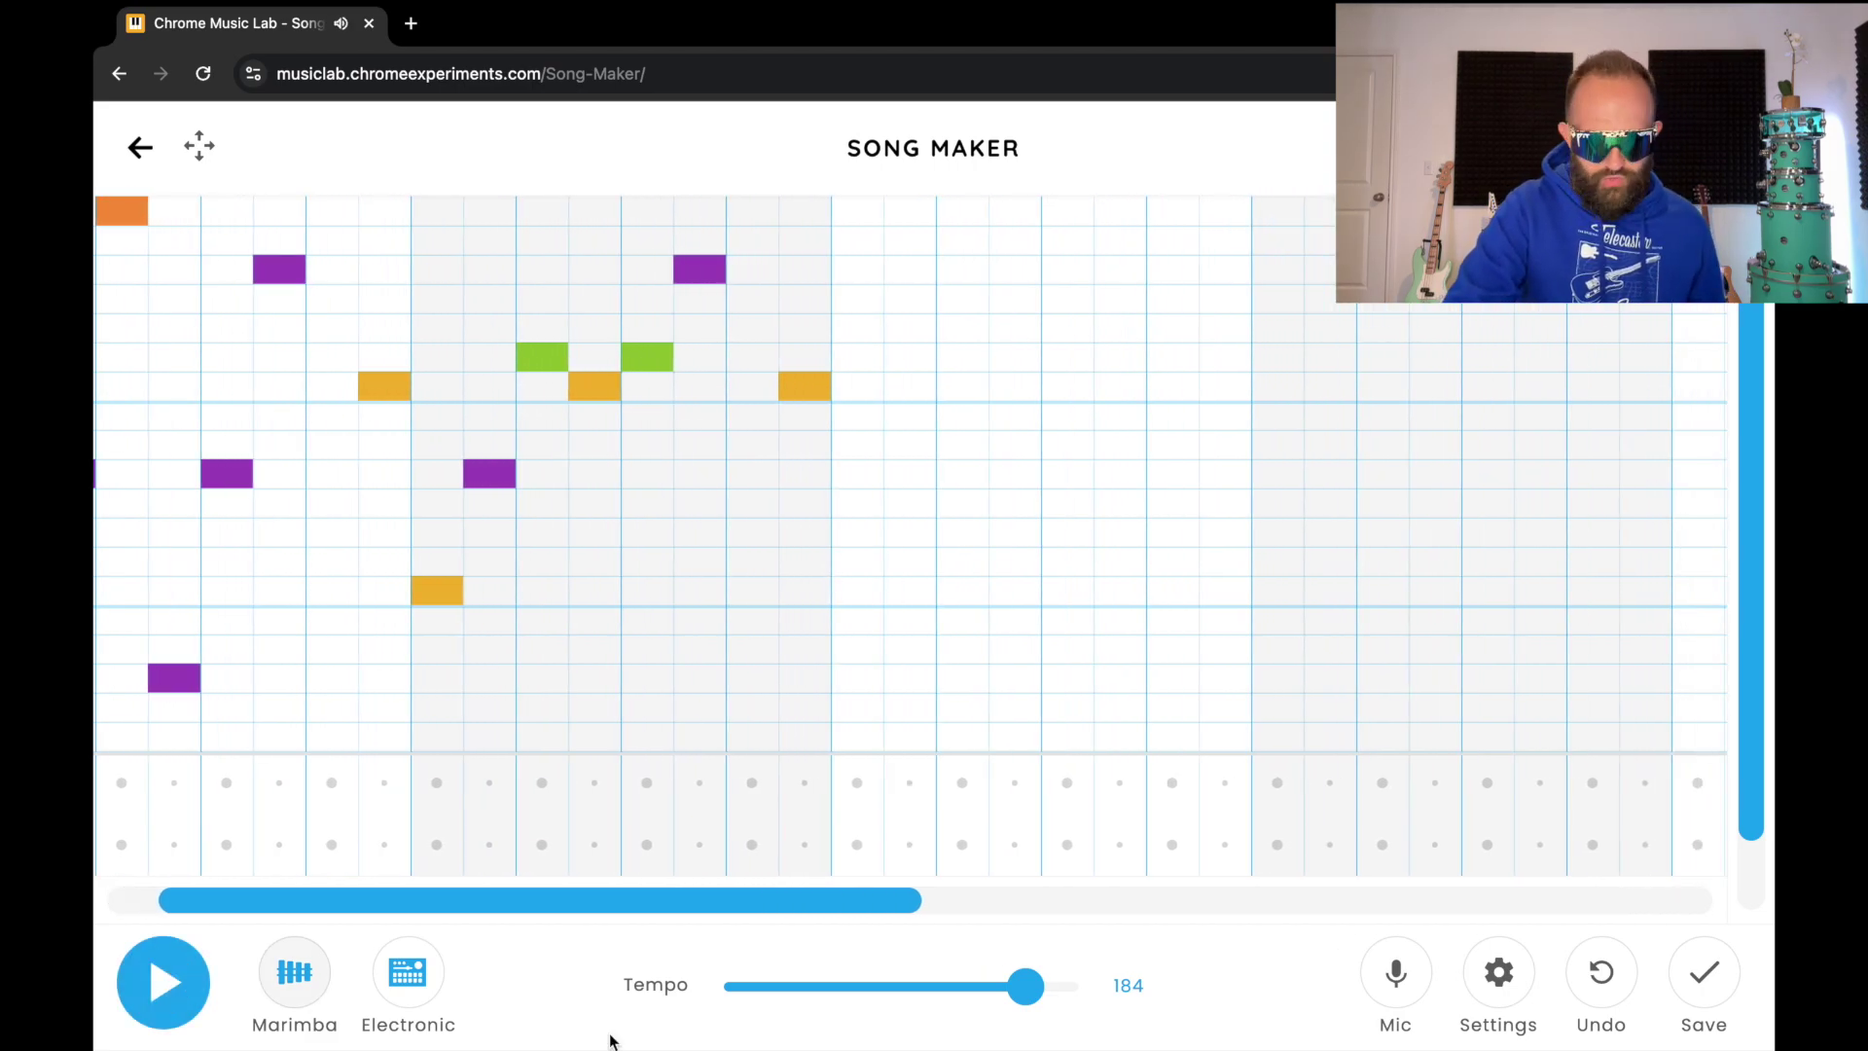
- Fill bar 3 with a low blue note, fixing a misplaced bottom-row note, and a red-purple-red figure
left_click_drag(703, 905, 473, 881)
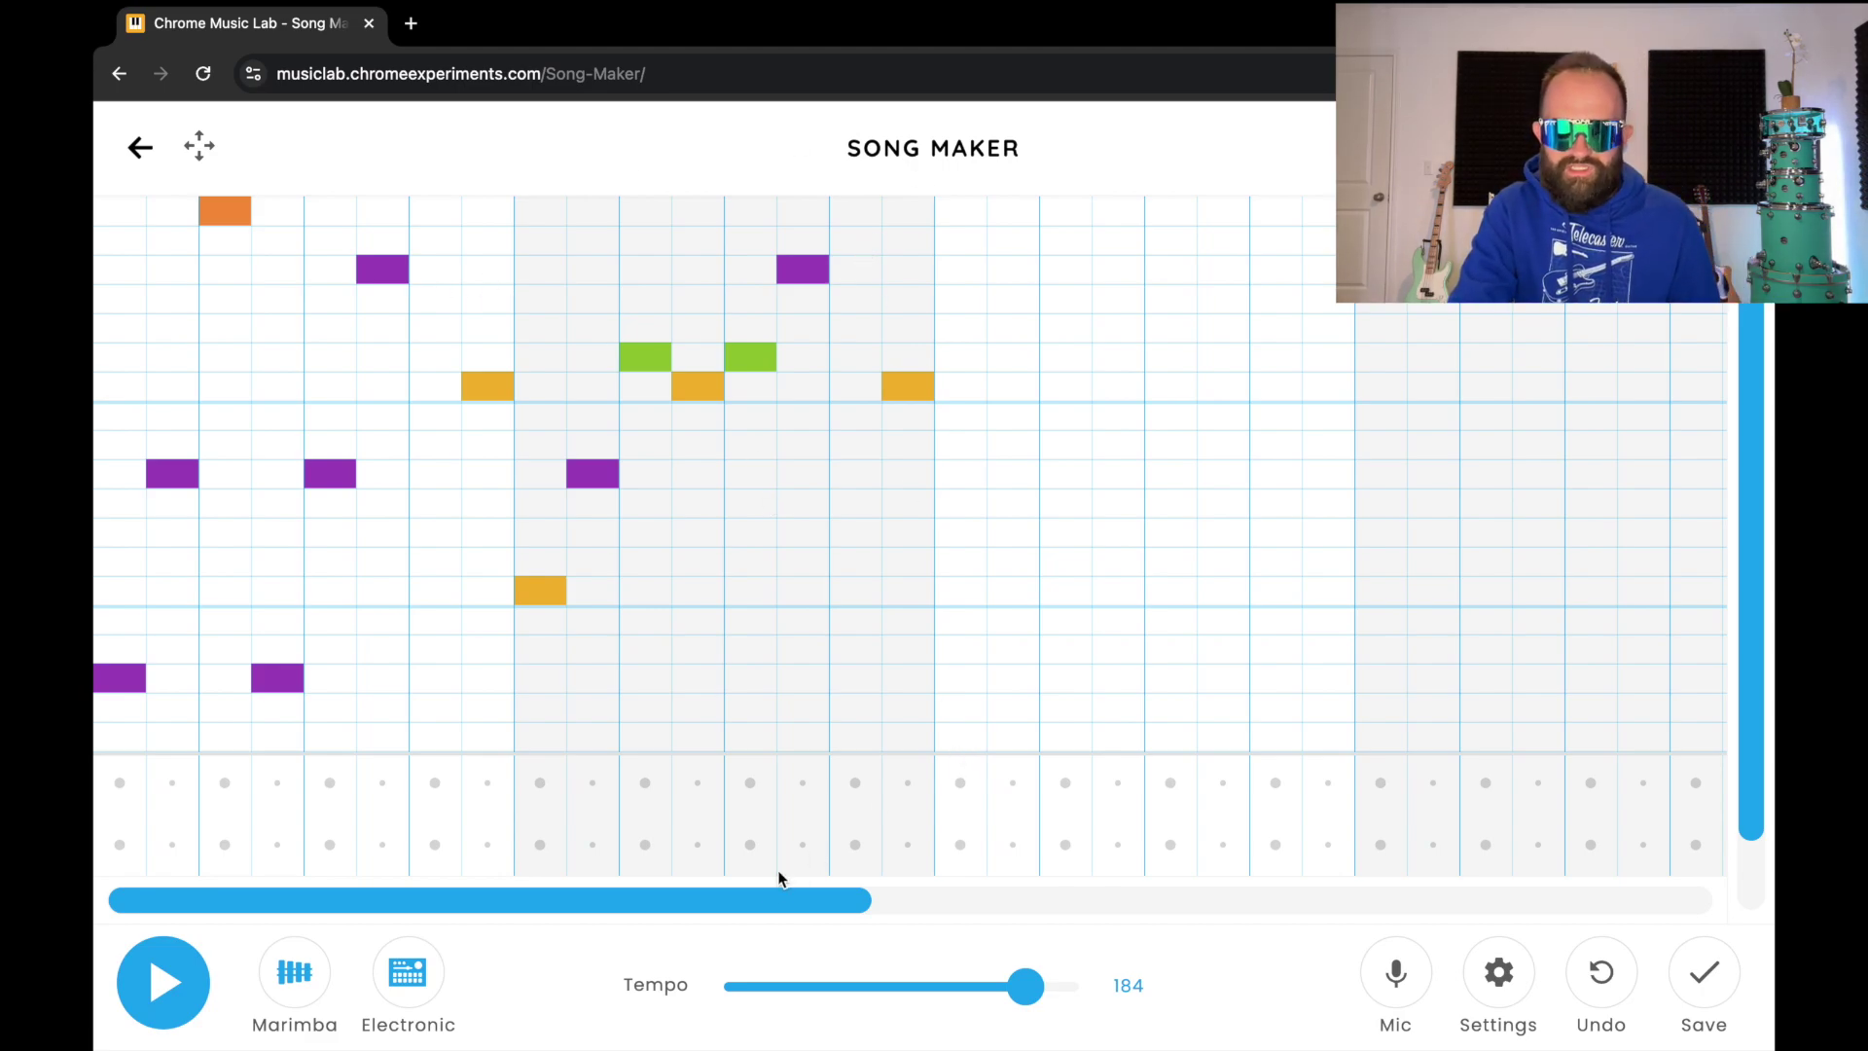
left_click(925, 728)
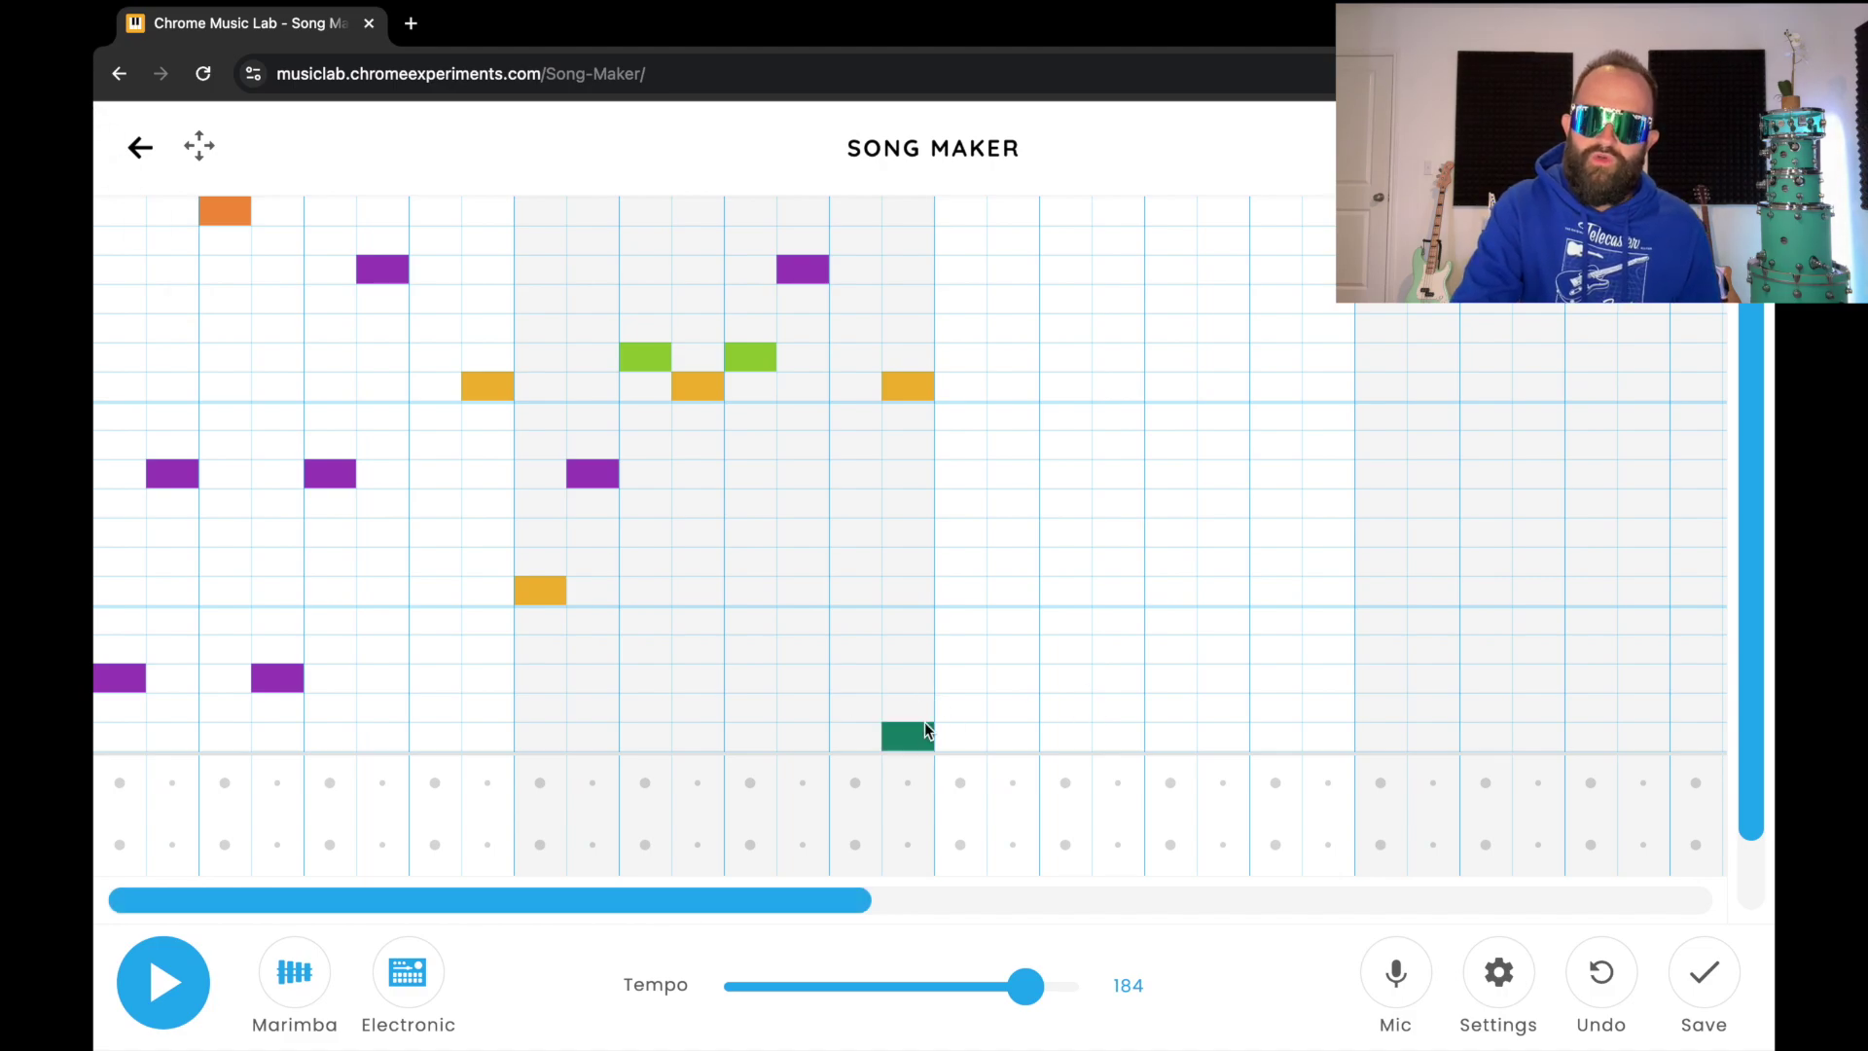
left_click(944, 715)
left_click(913, 738)
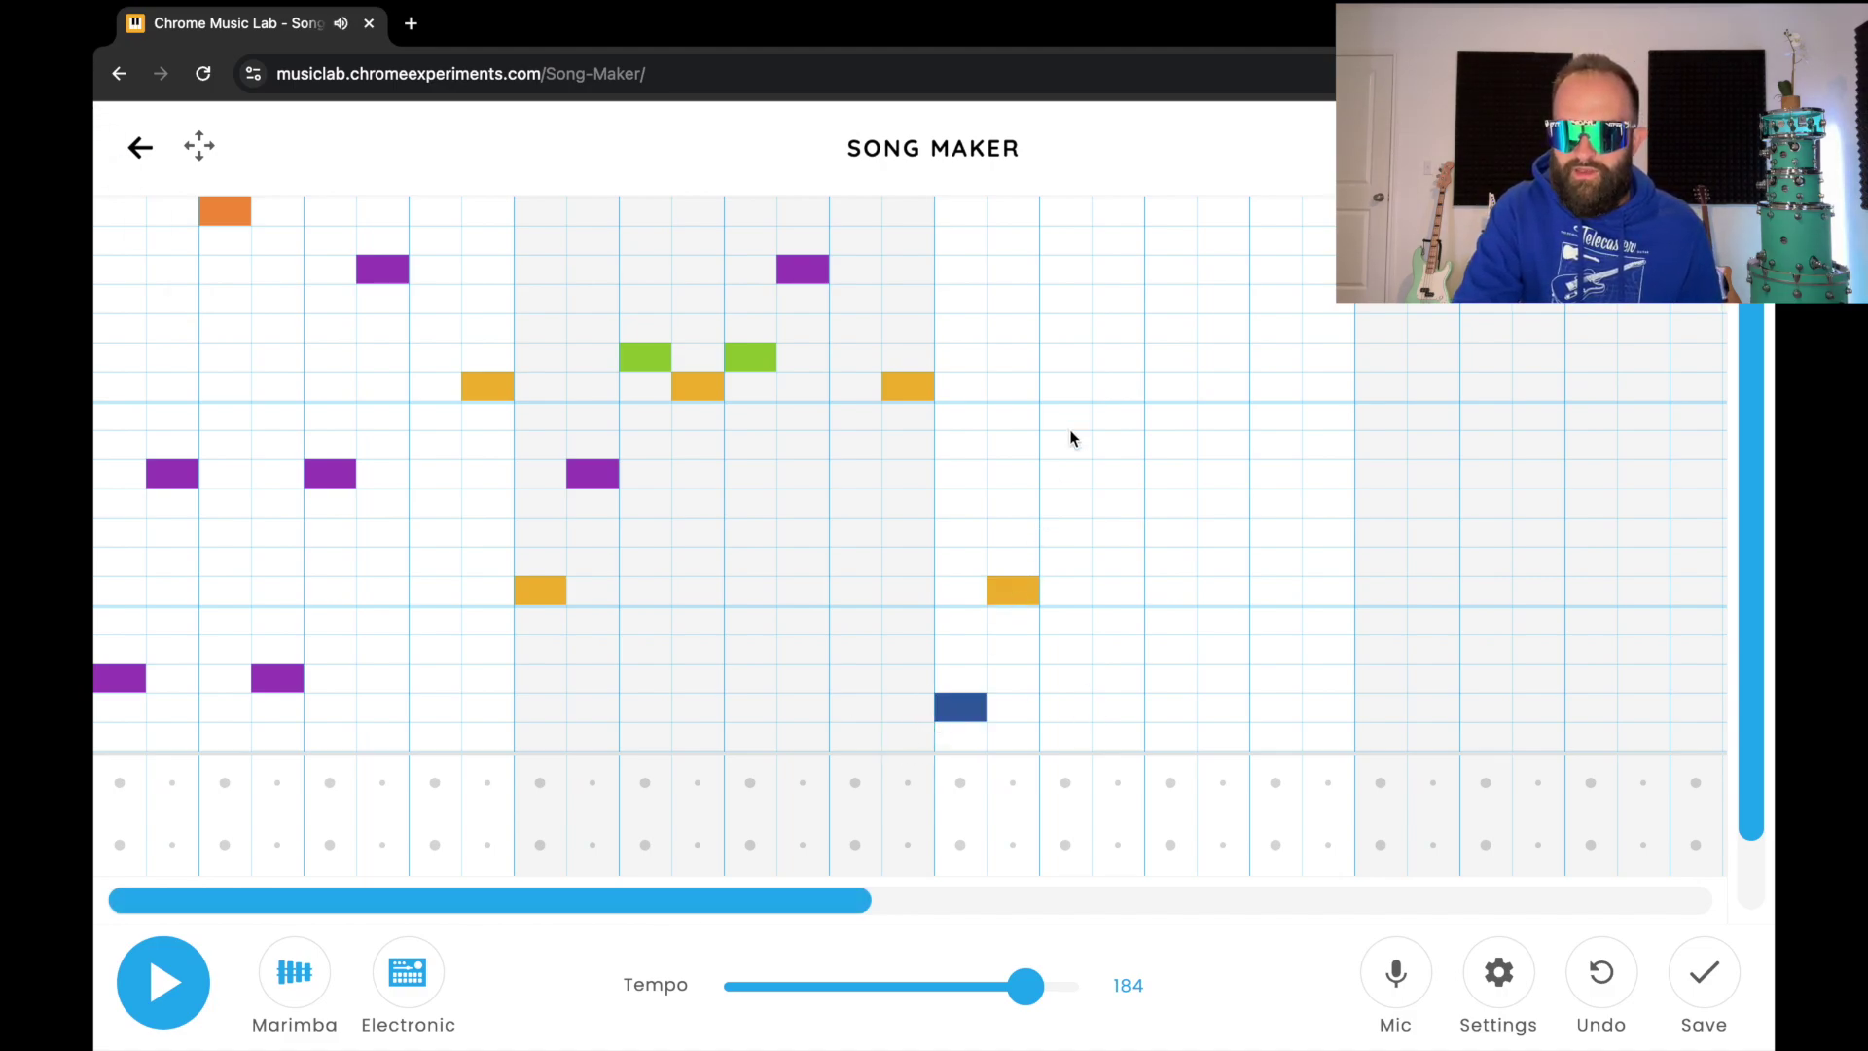
left_click(1180, 445)
left_click(1231, 371)
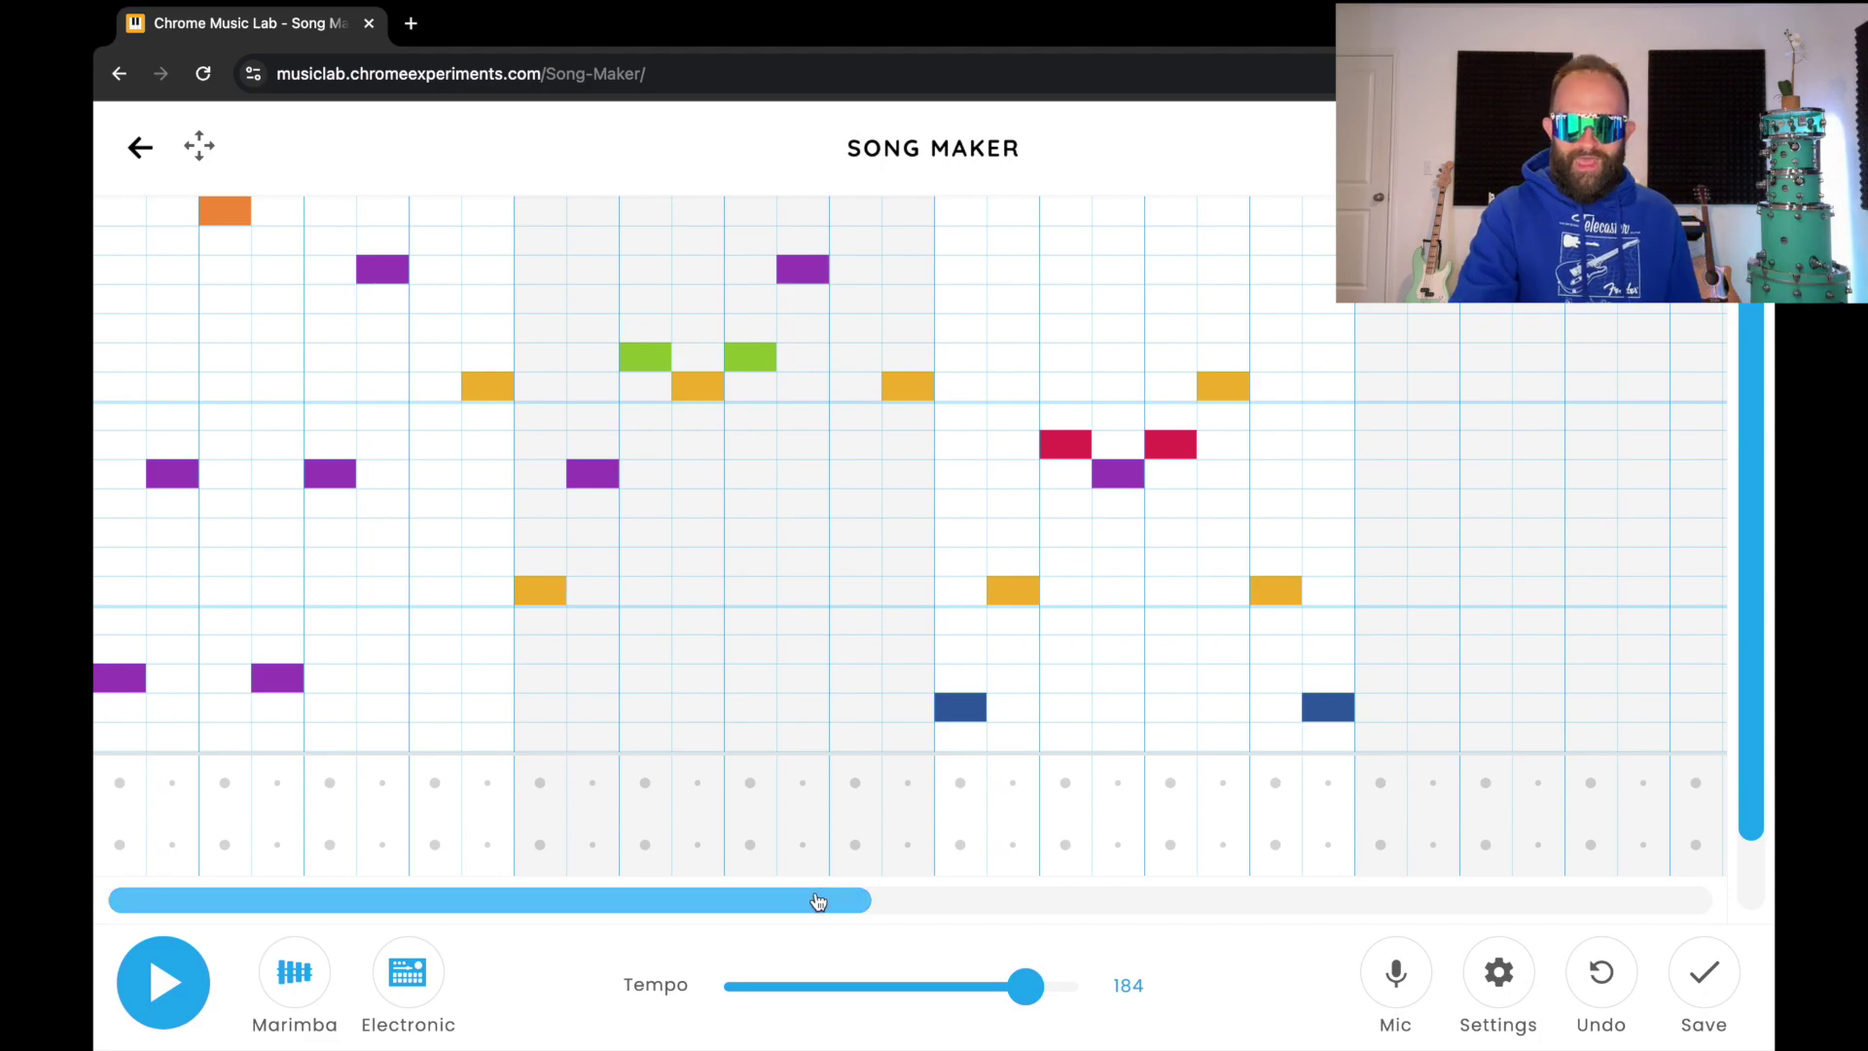
- Replay the first three bars, add bar 4's notes including a low red note, then replay
left_click(165, 988)
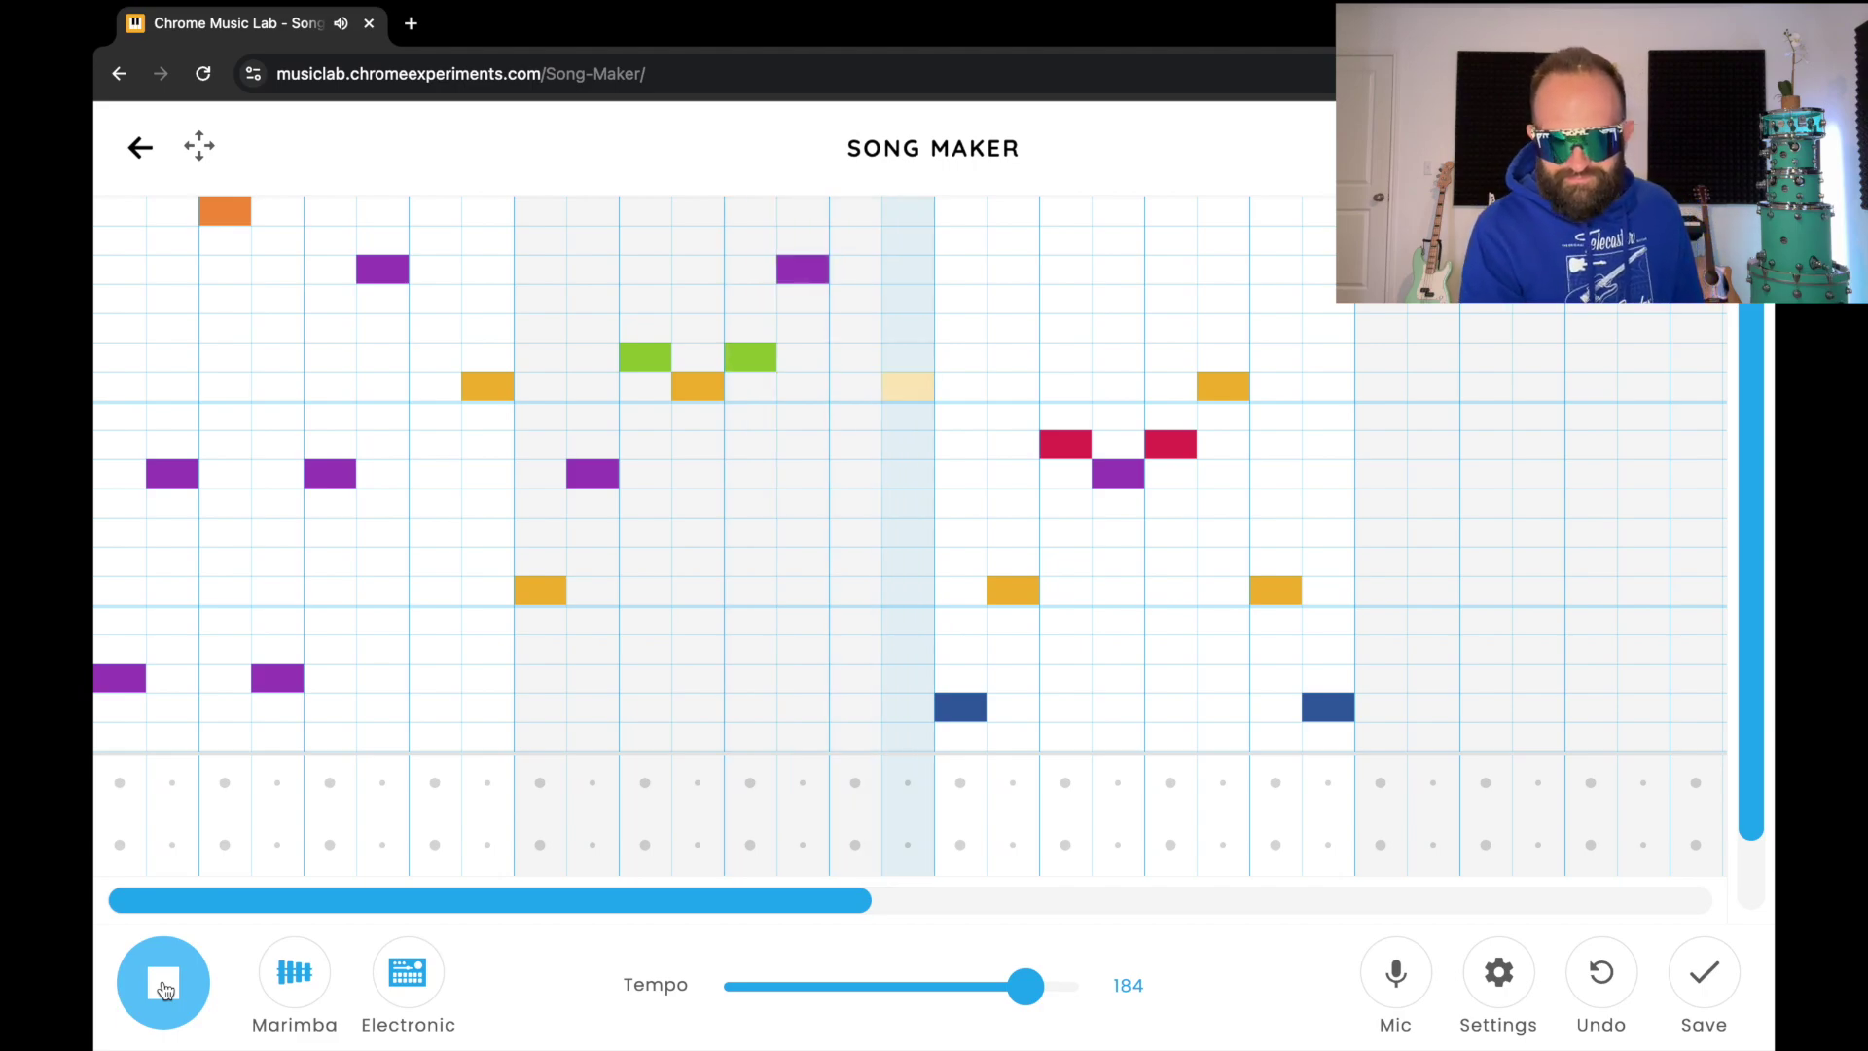
left_click(164, 988)
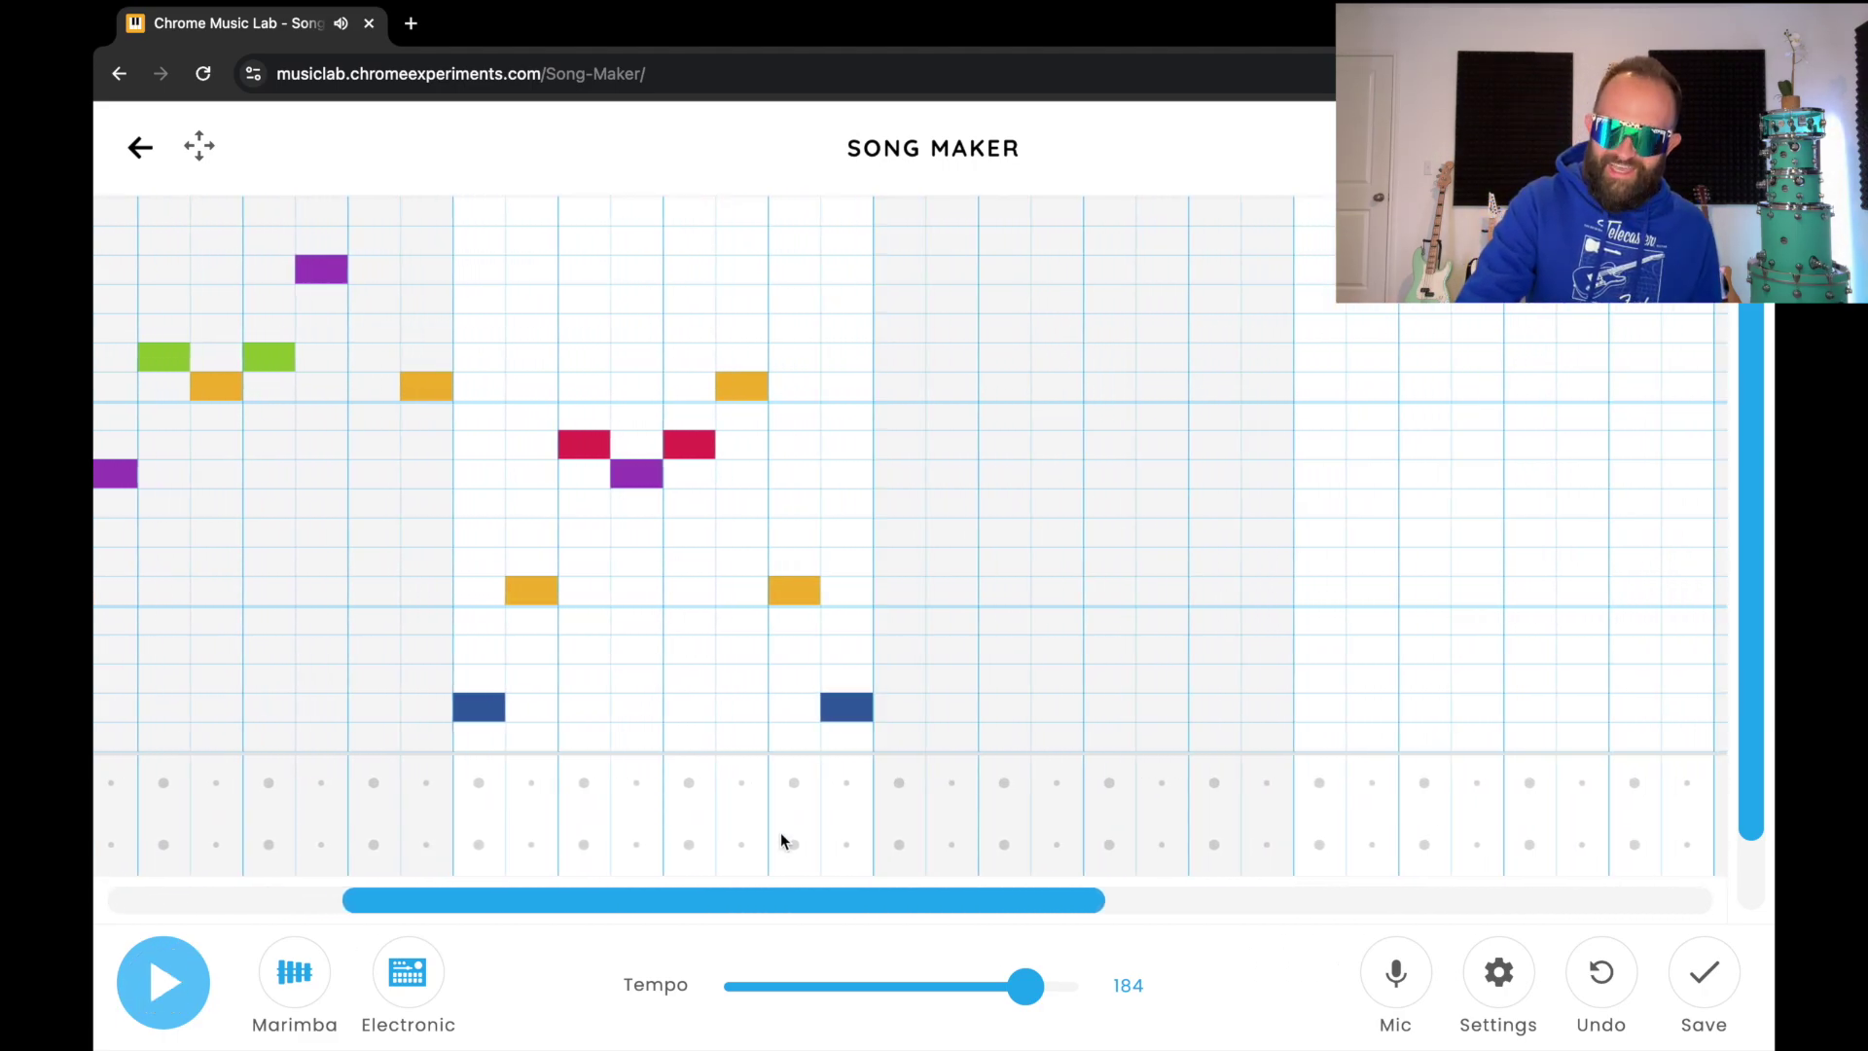
left_click_drag(817, 909, 953, 897)
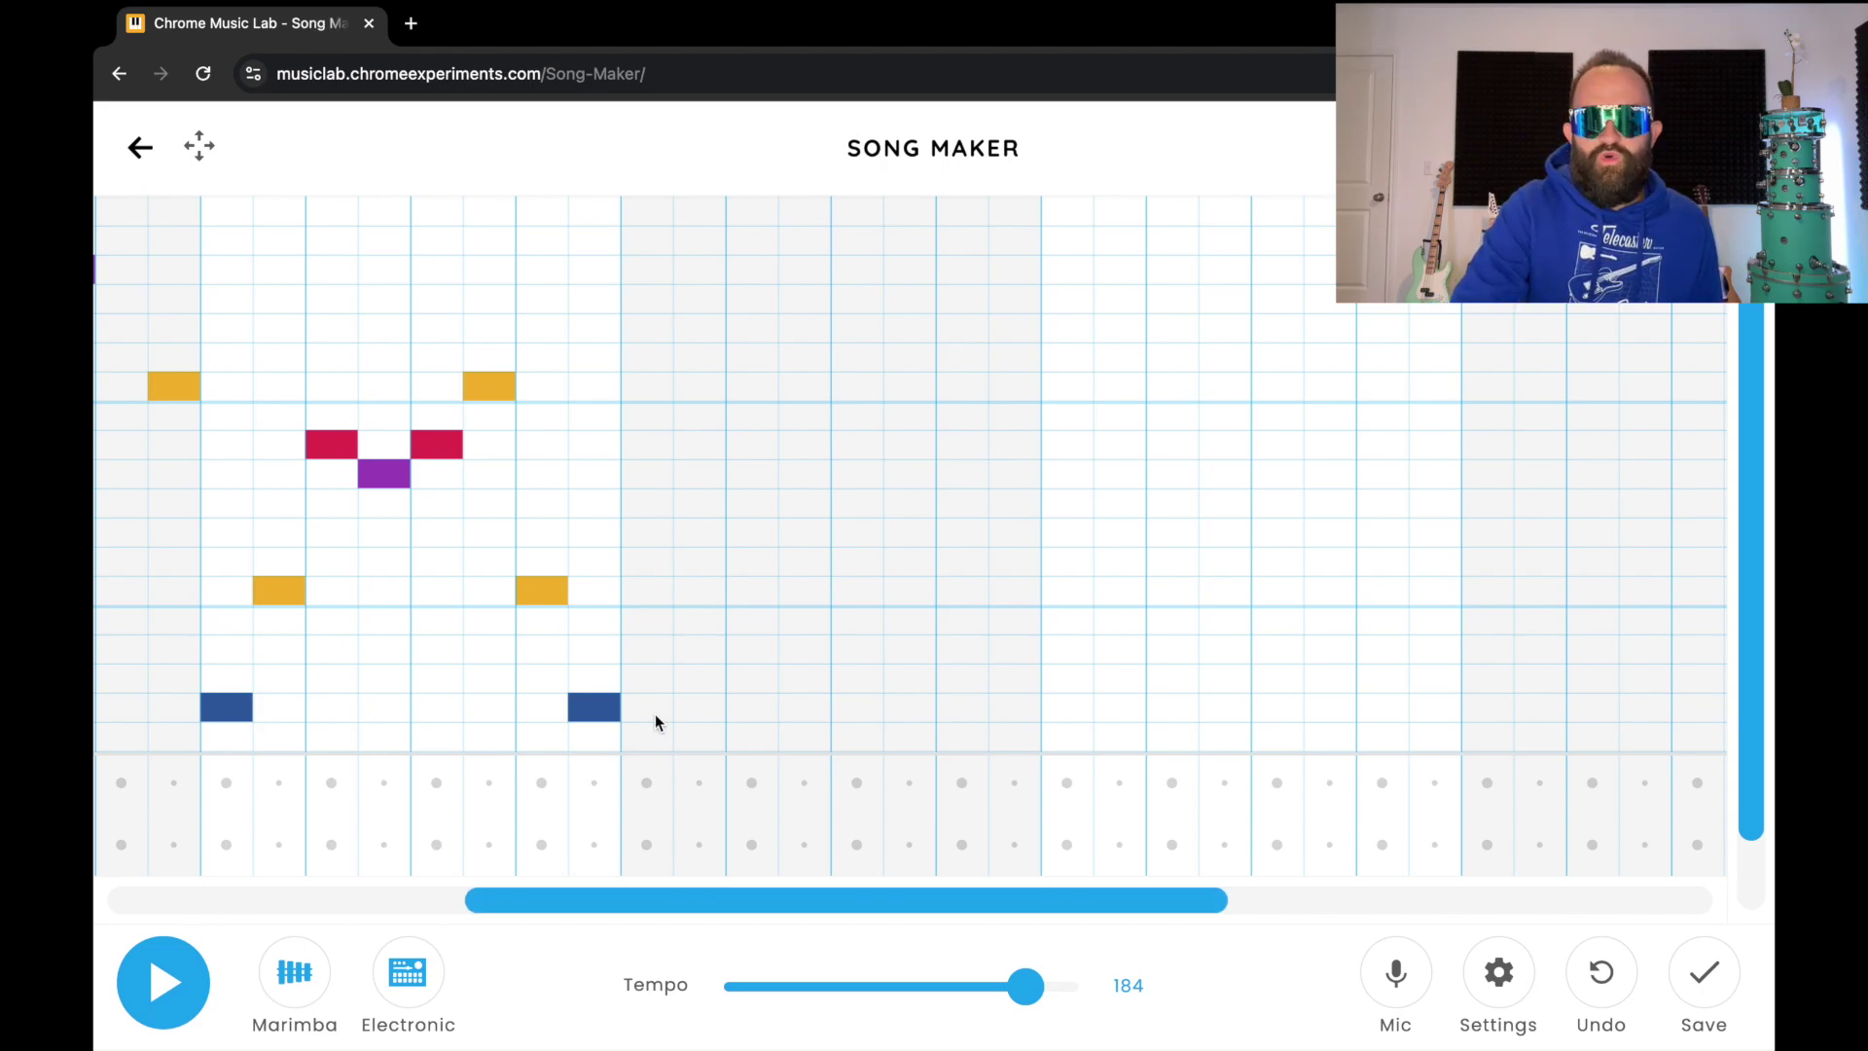
left_click(697, 511)
left_click(741, 445)
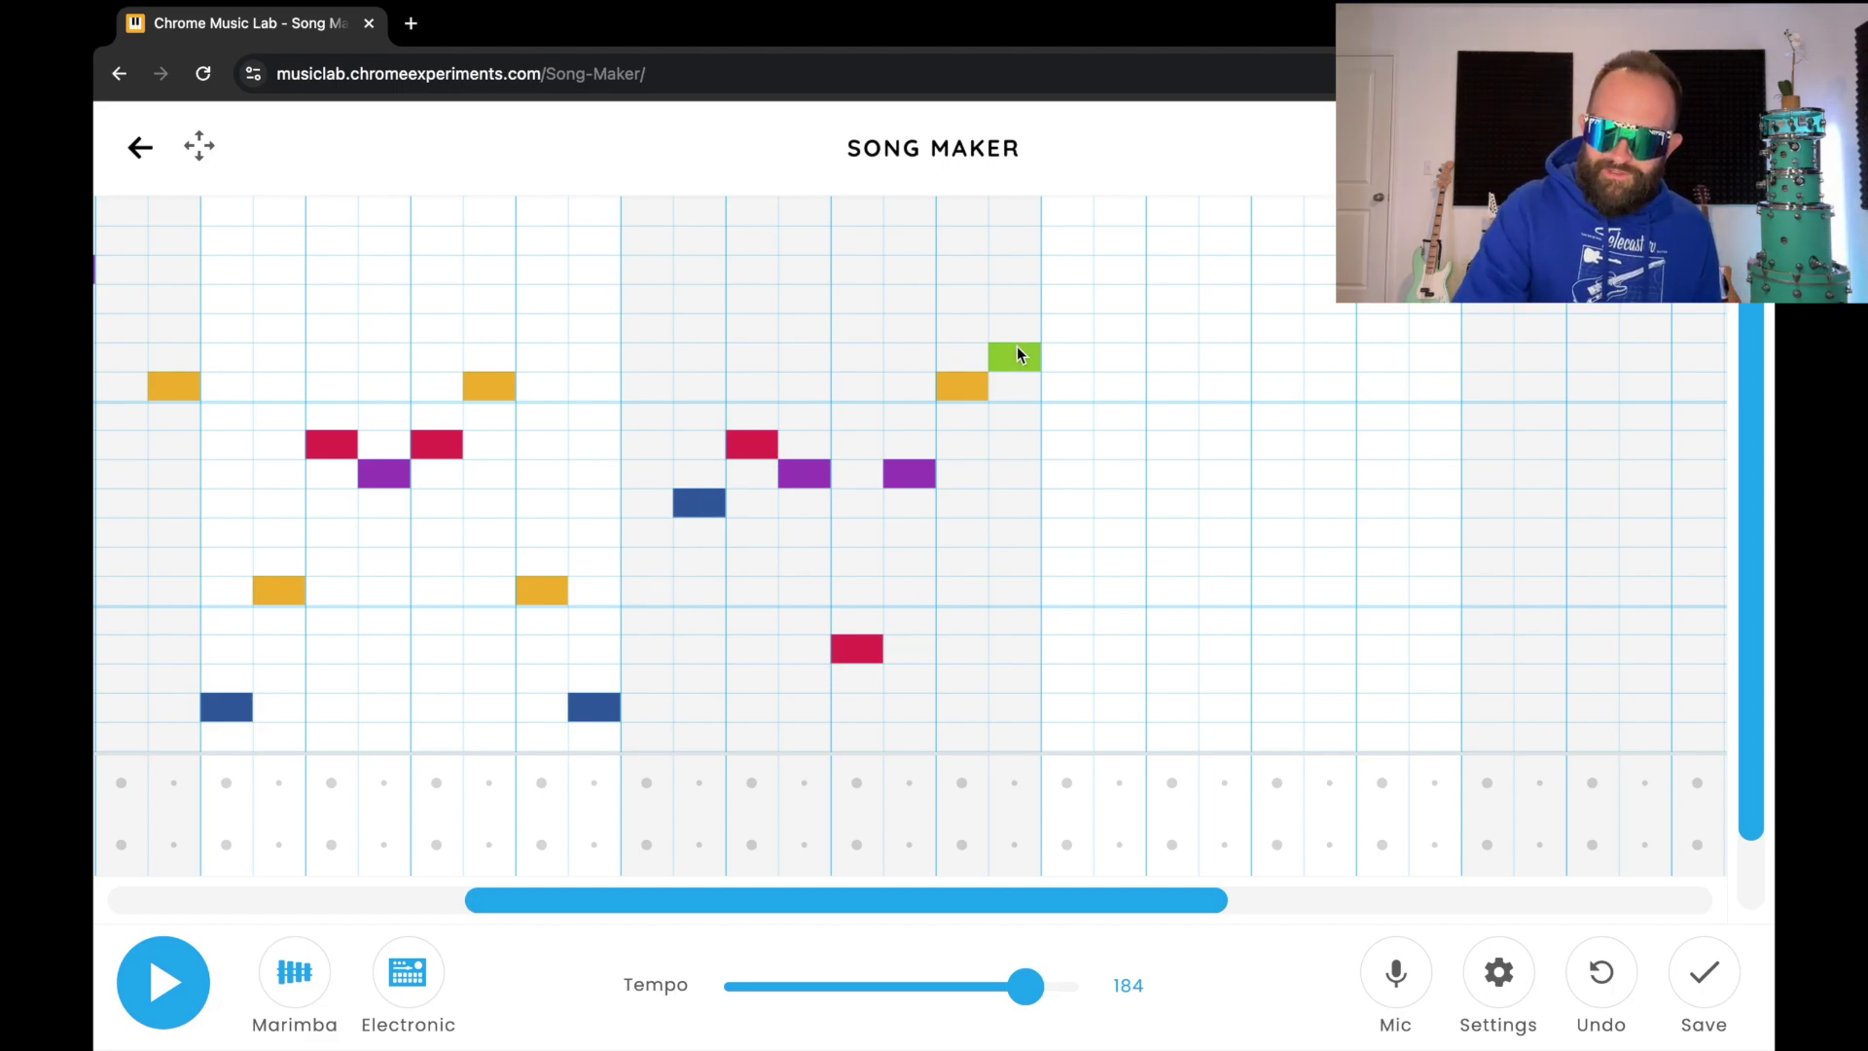
left_click(178, 1007)
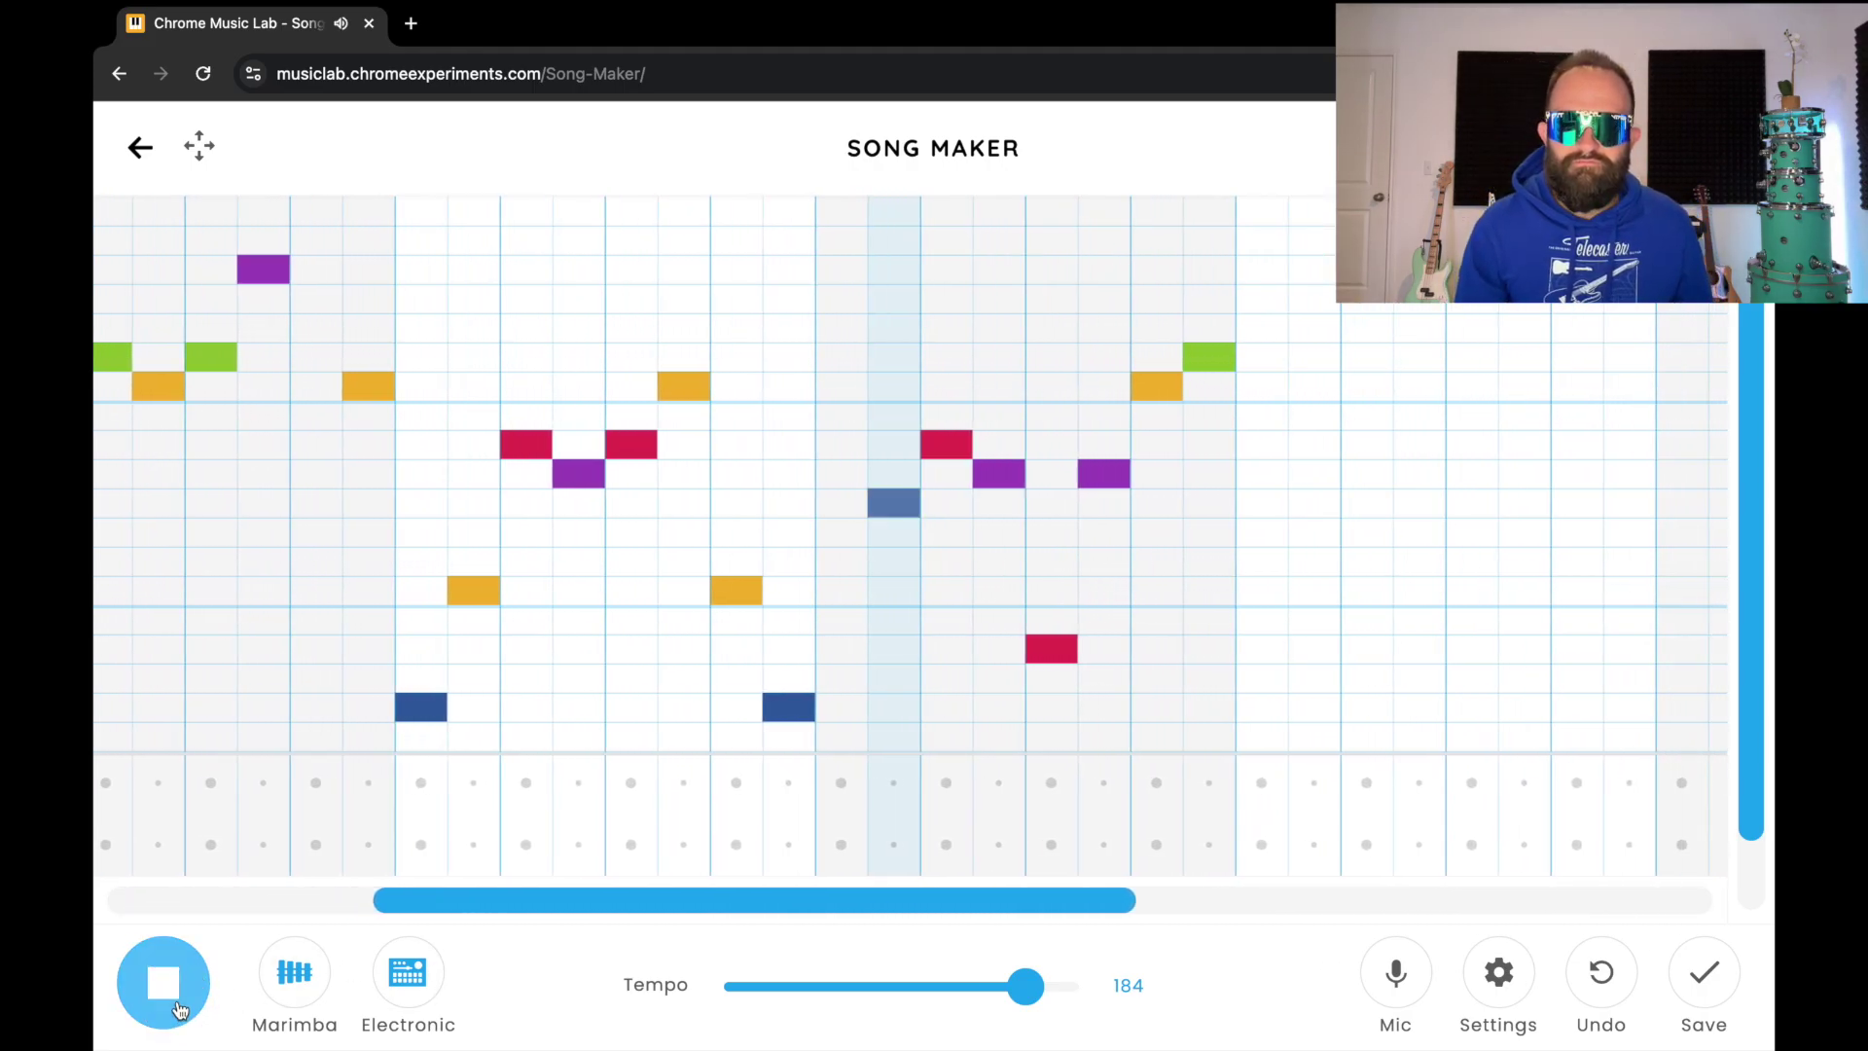
left_click(178, 1007)
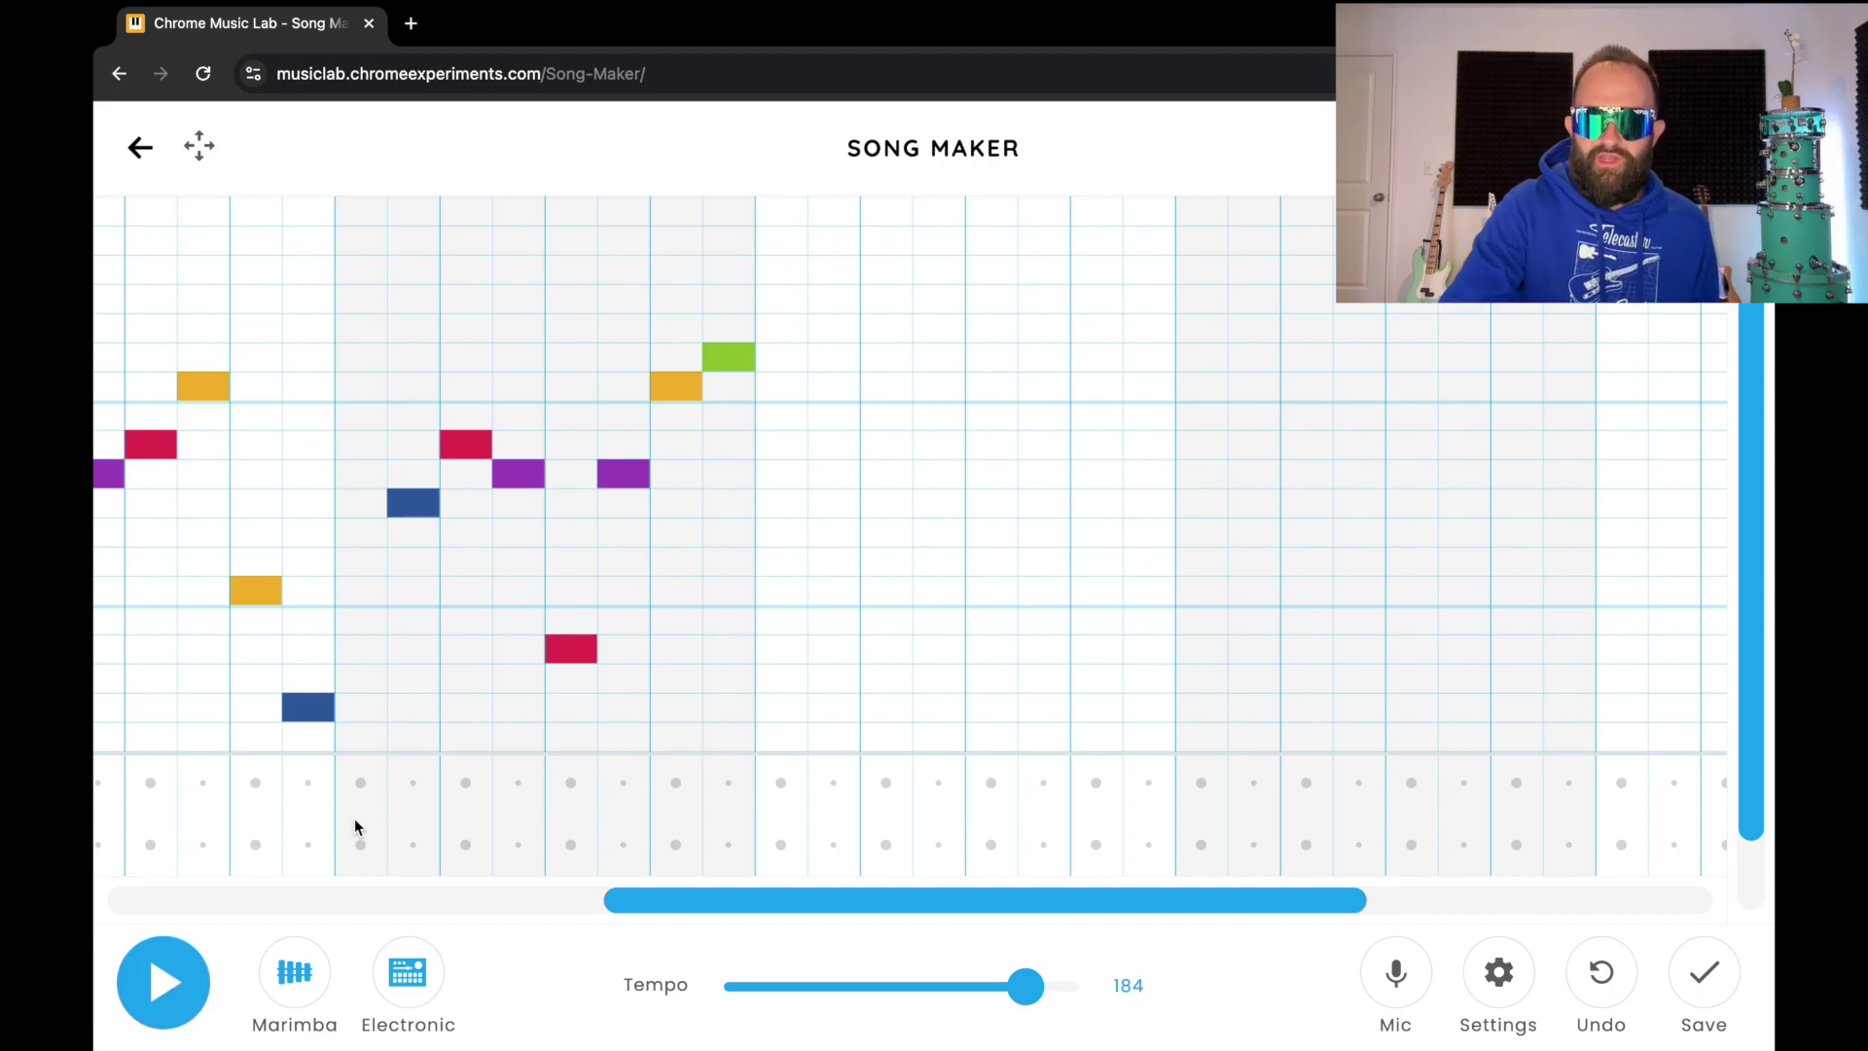
- Start bar 5 with a low purple note and add a yellow note after the high purple
left_click(790, 671)
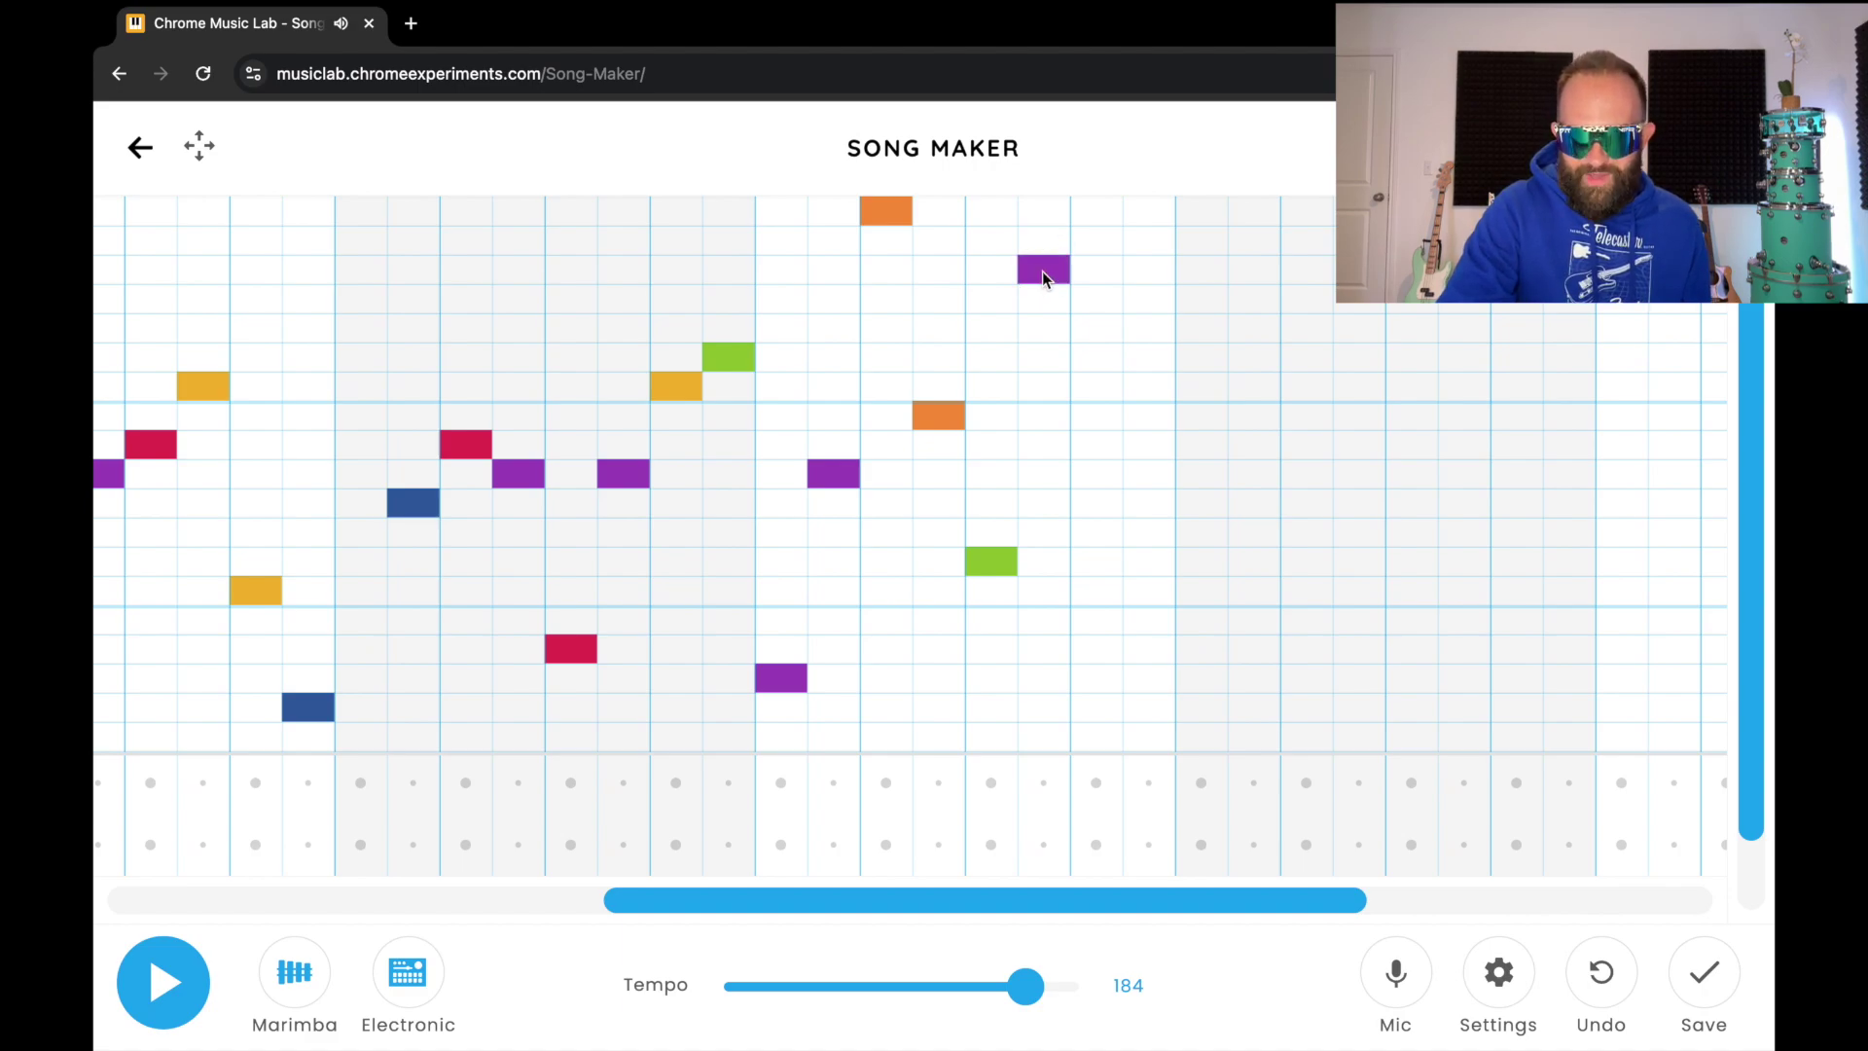
left_click(1150, 389)
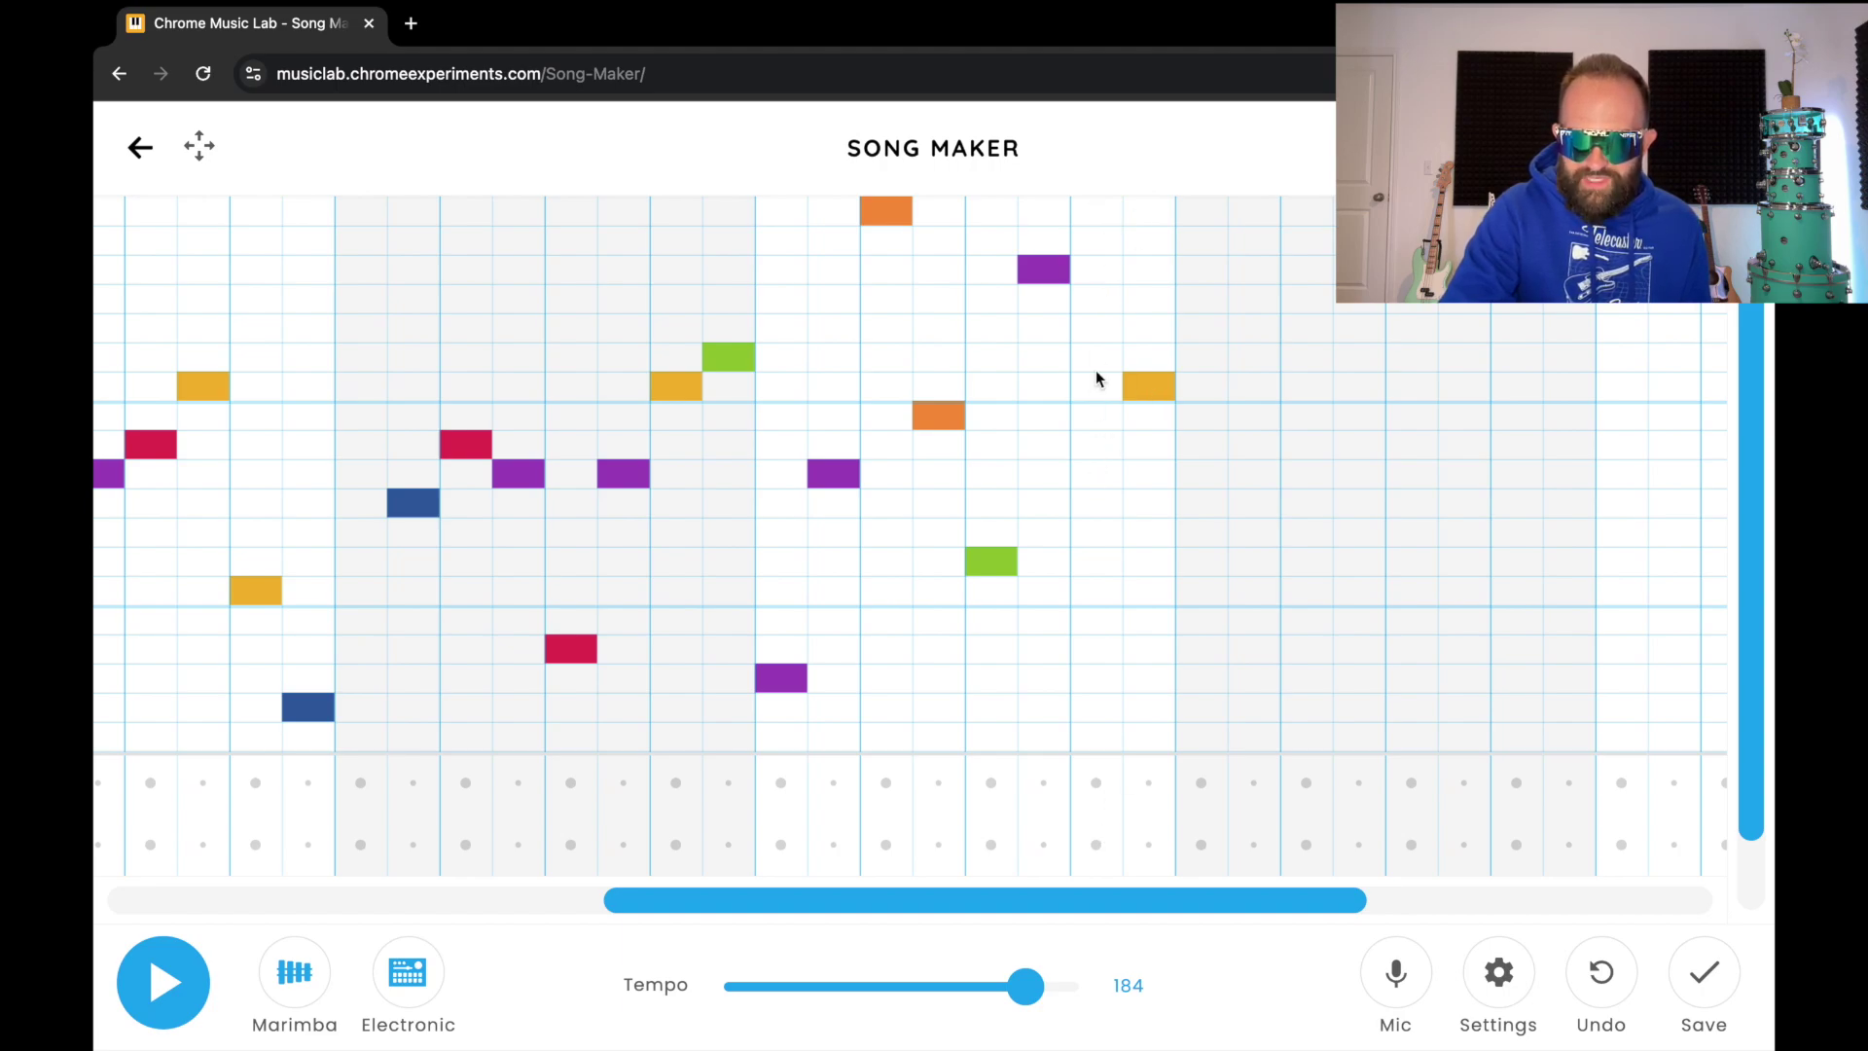
- Enter bar 6's notes: yellow, purple, green, yellow, high blue, dark green, yellow, purple
left_click_drag(1222, 907, 1263, 911)
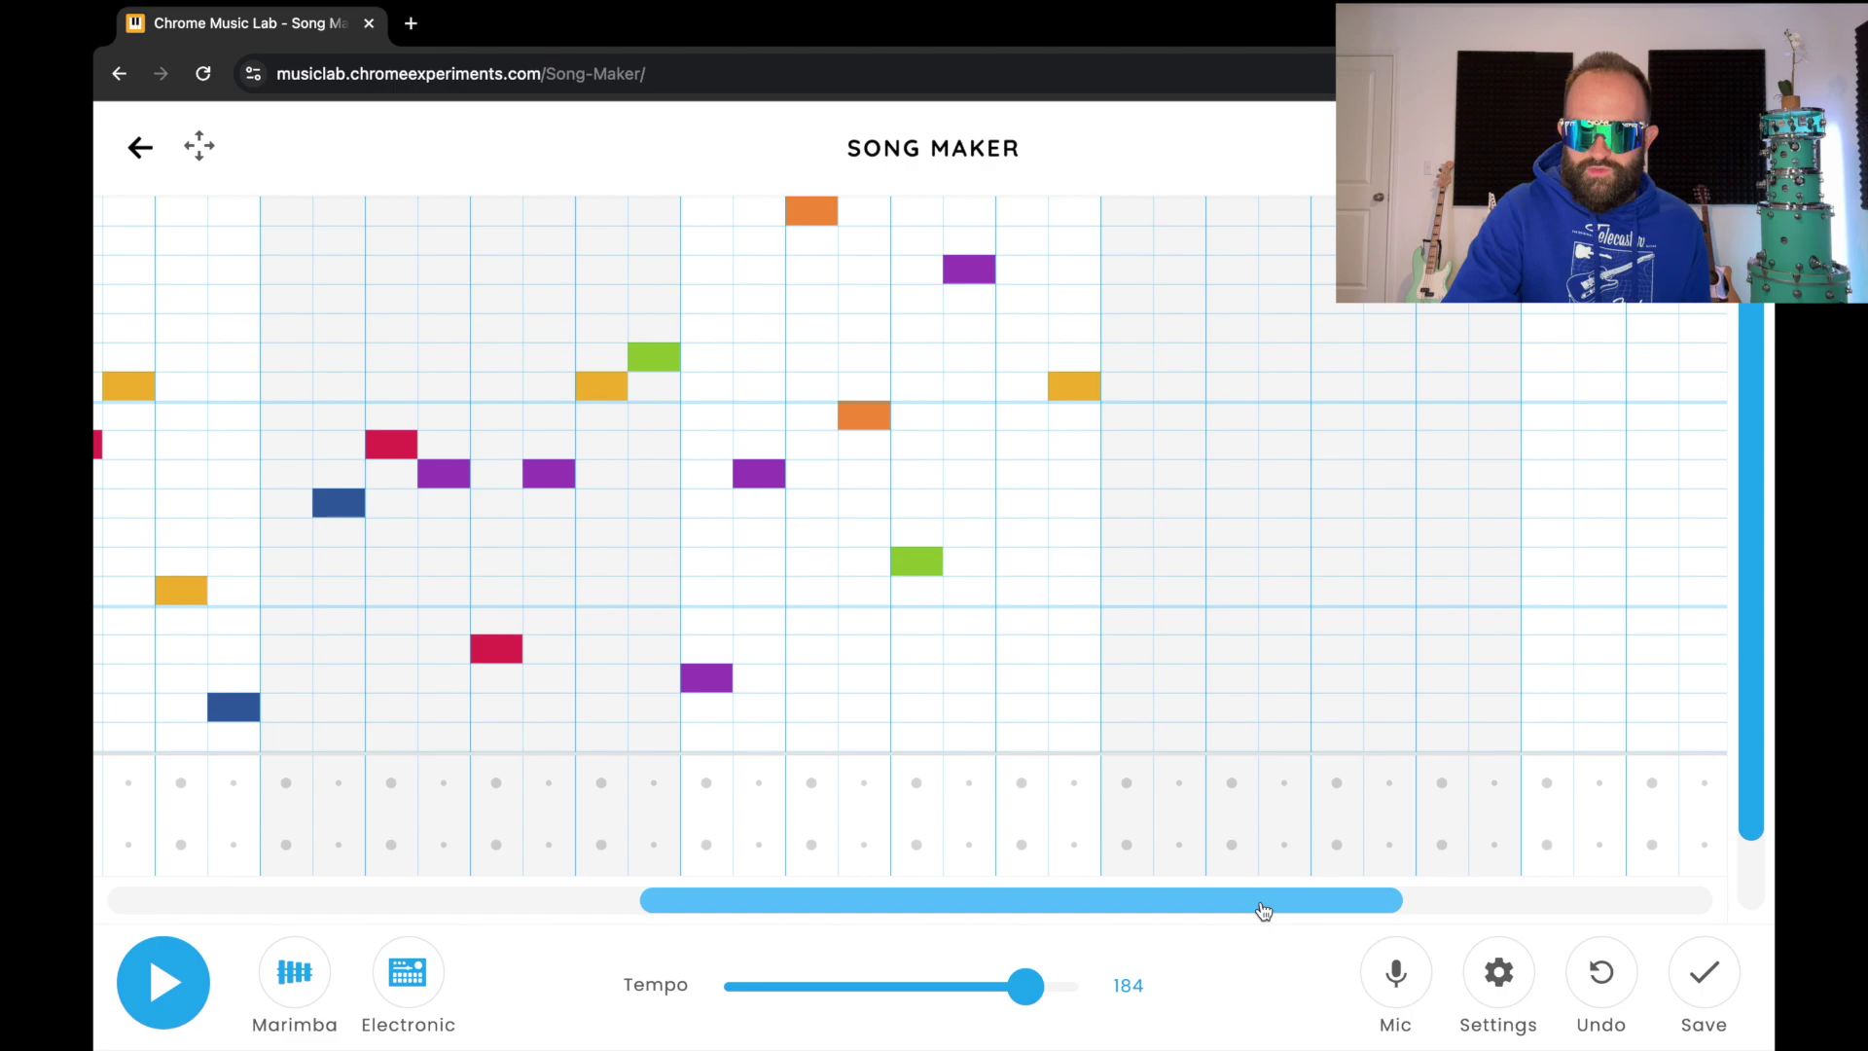
left_click(1136, 588)
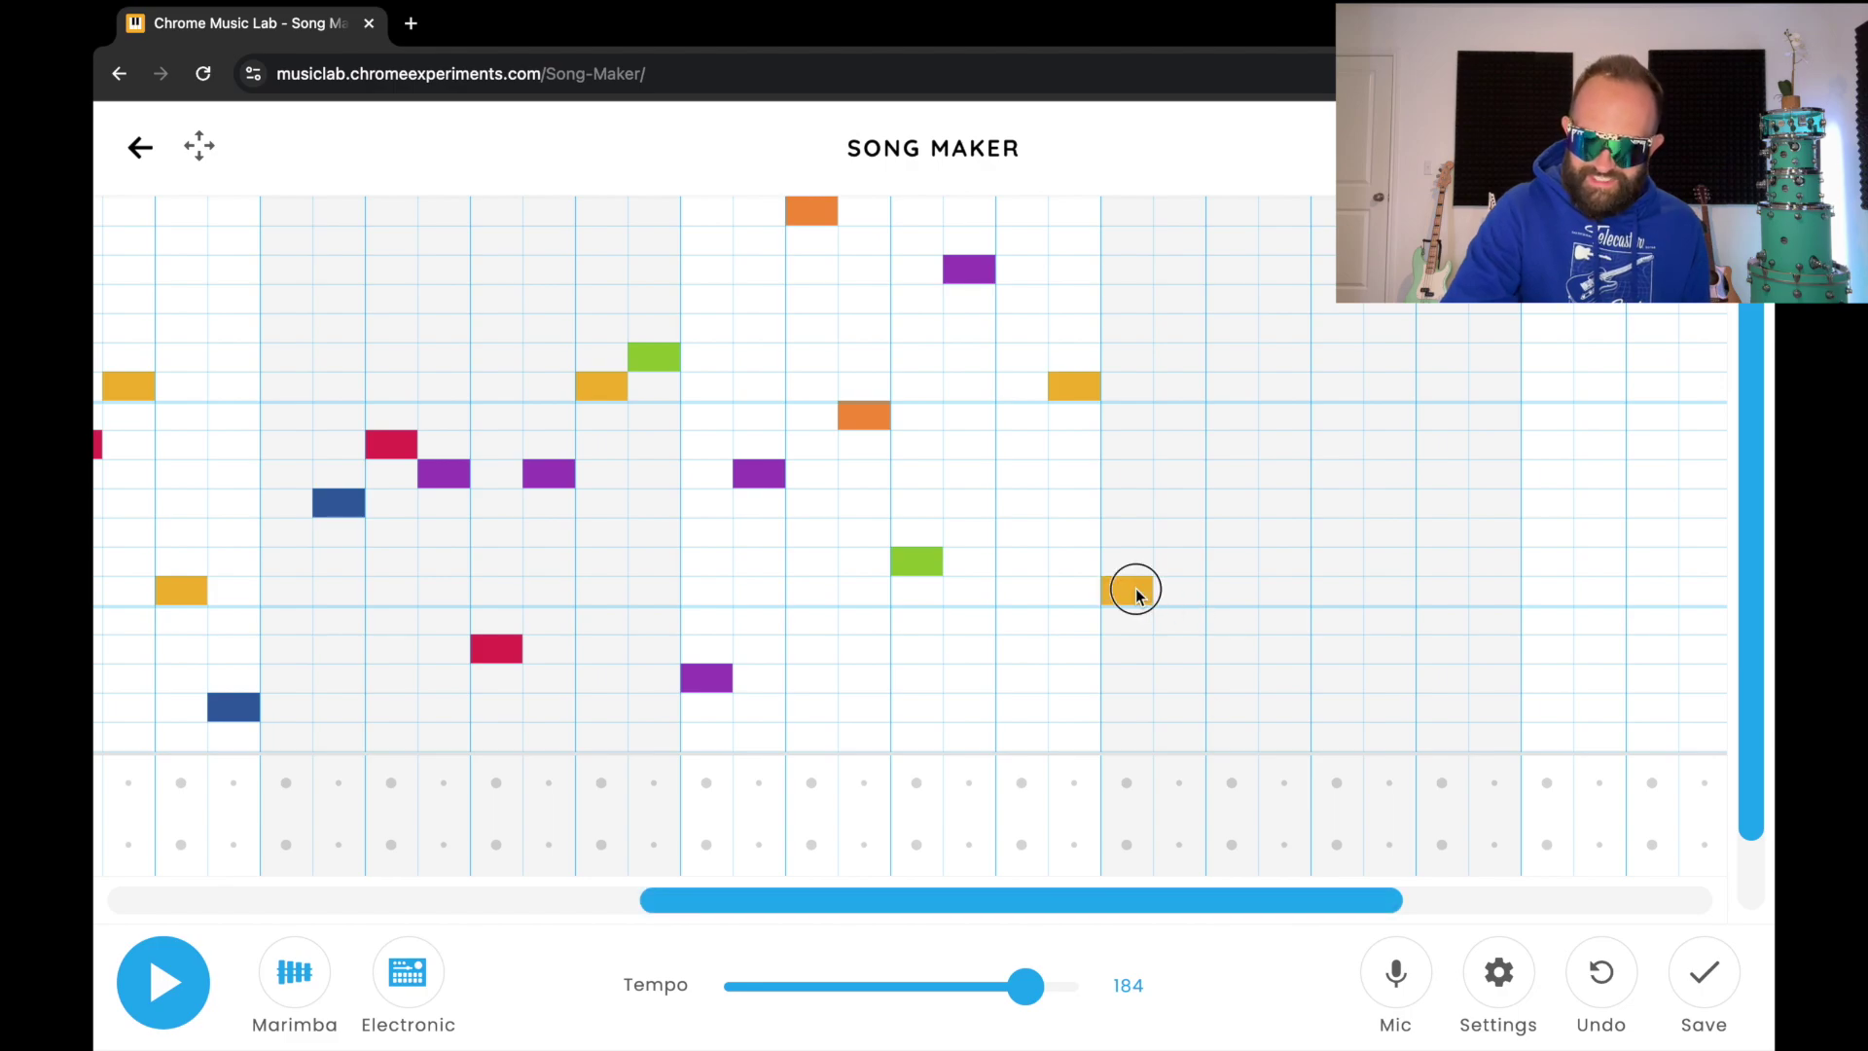
left_click(1195, 481)
left_click(1222, 366)
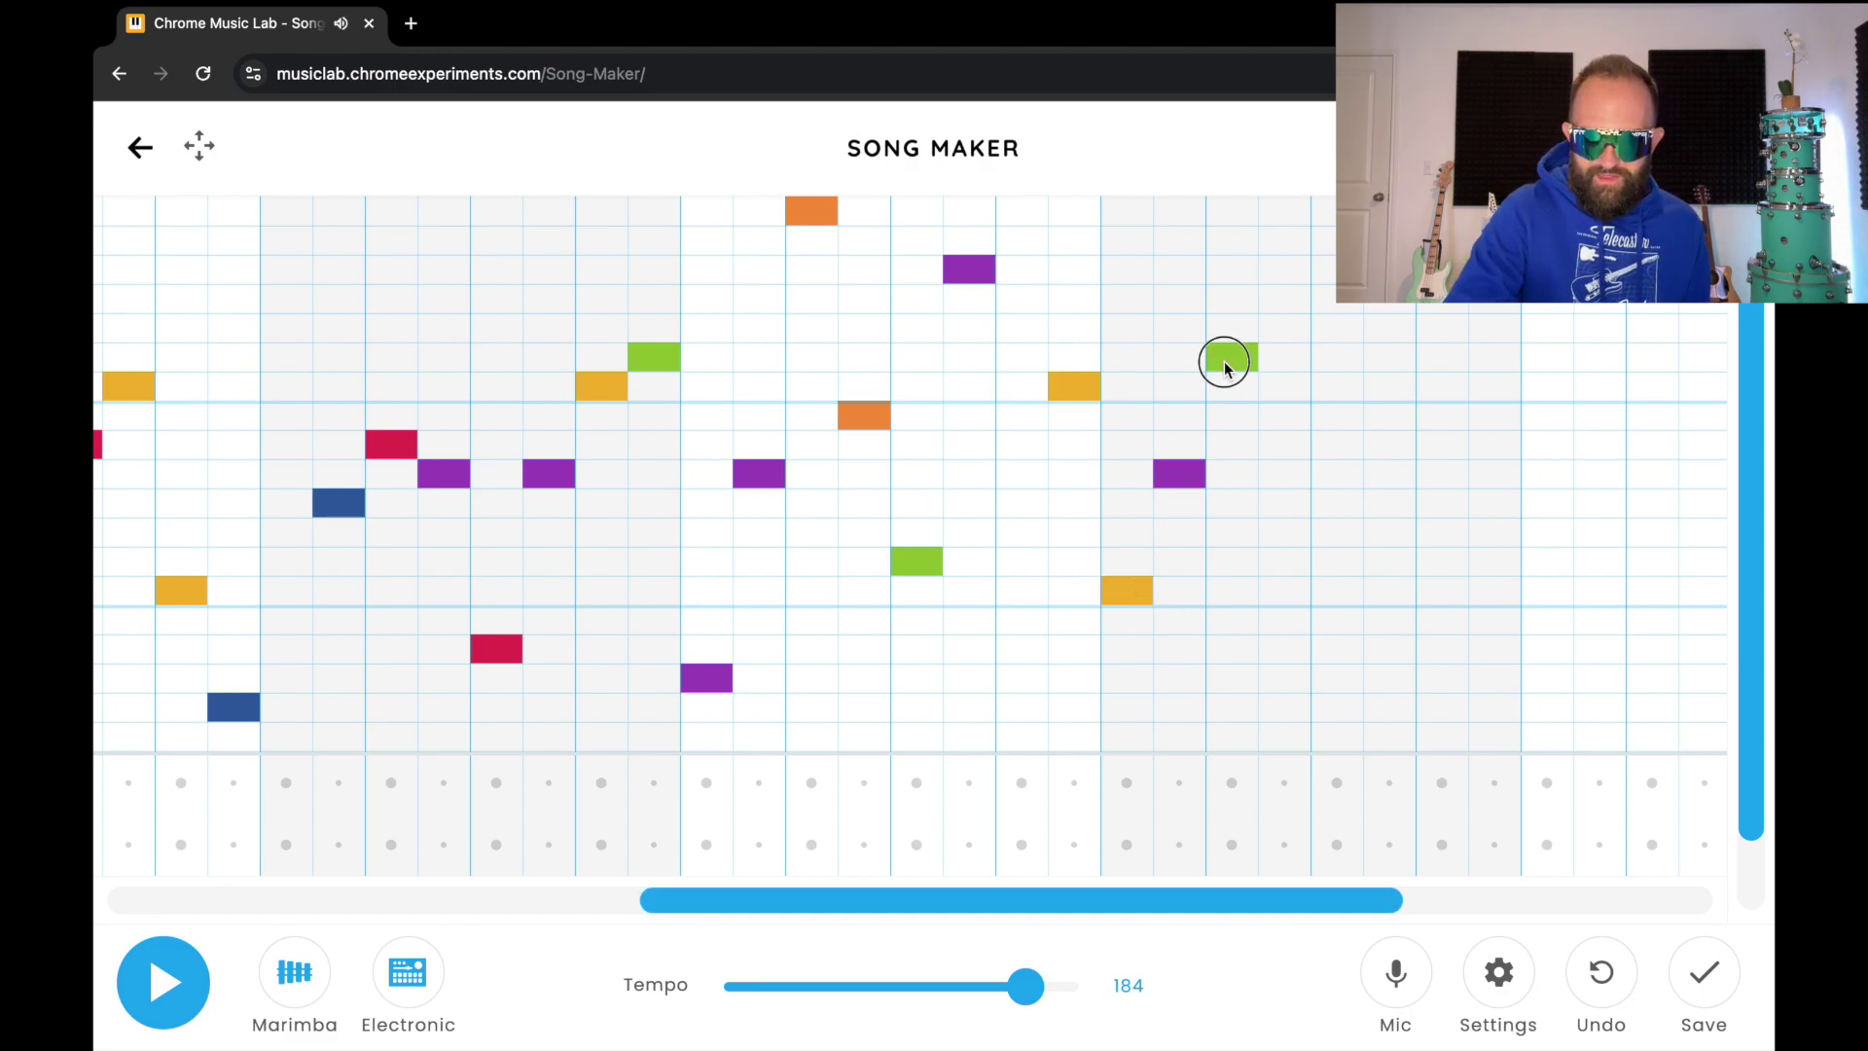
left_click(1284, 387)
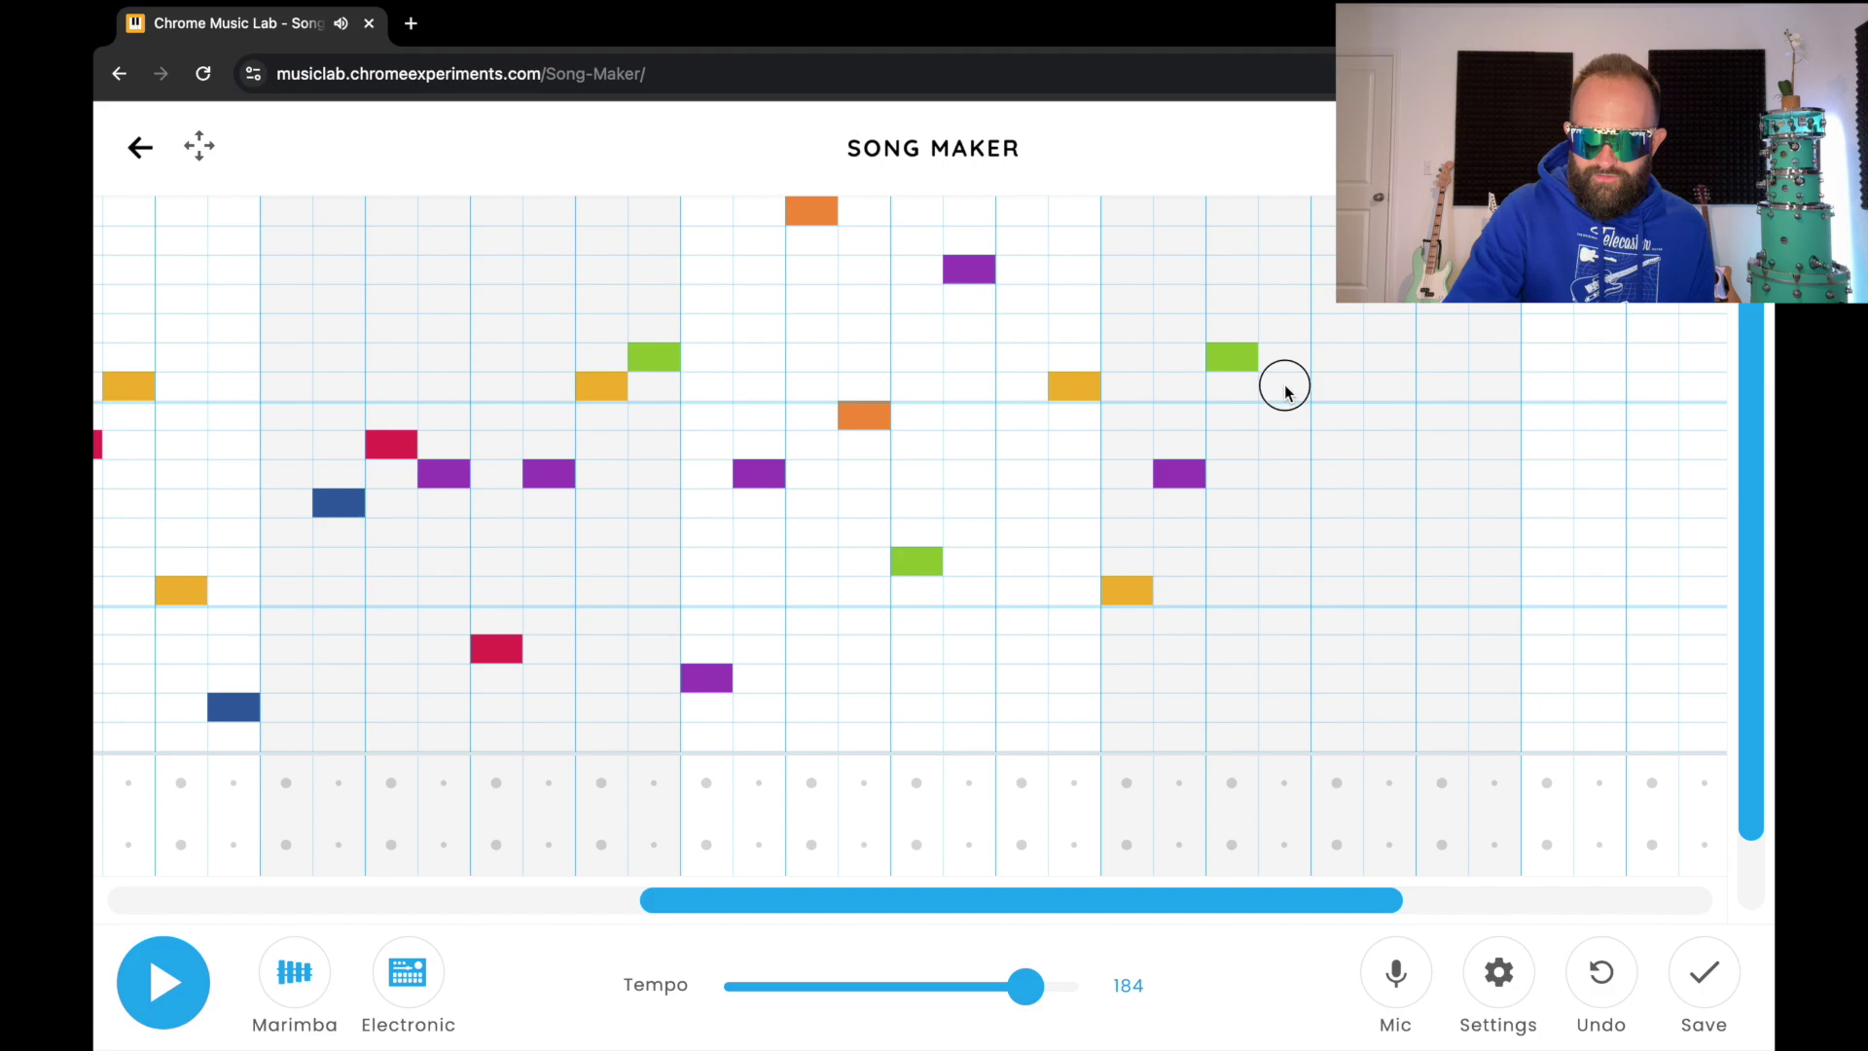
left_click(1332, 306)
left_click(1393, 329)
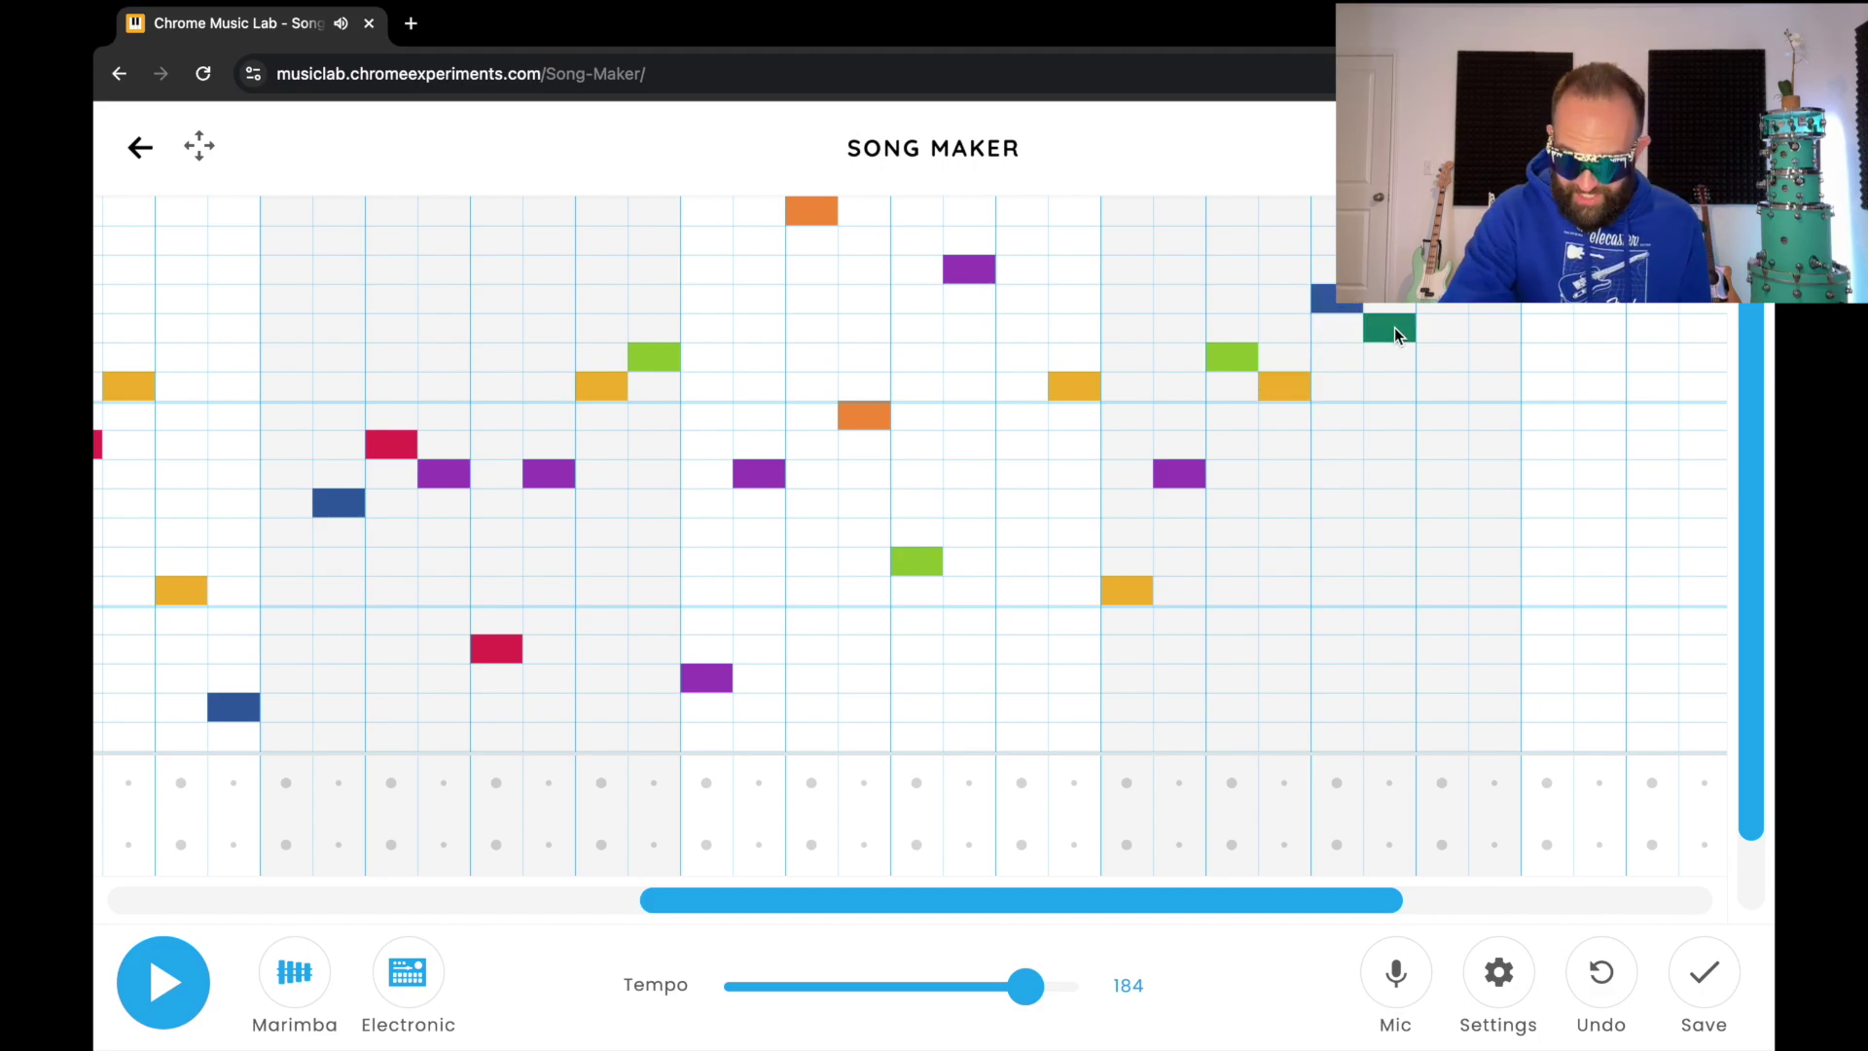
left_click(1448, 392)
left_click(1497, 473)
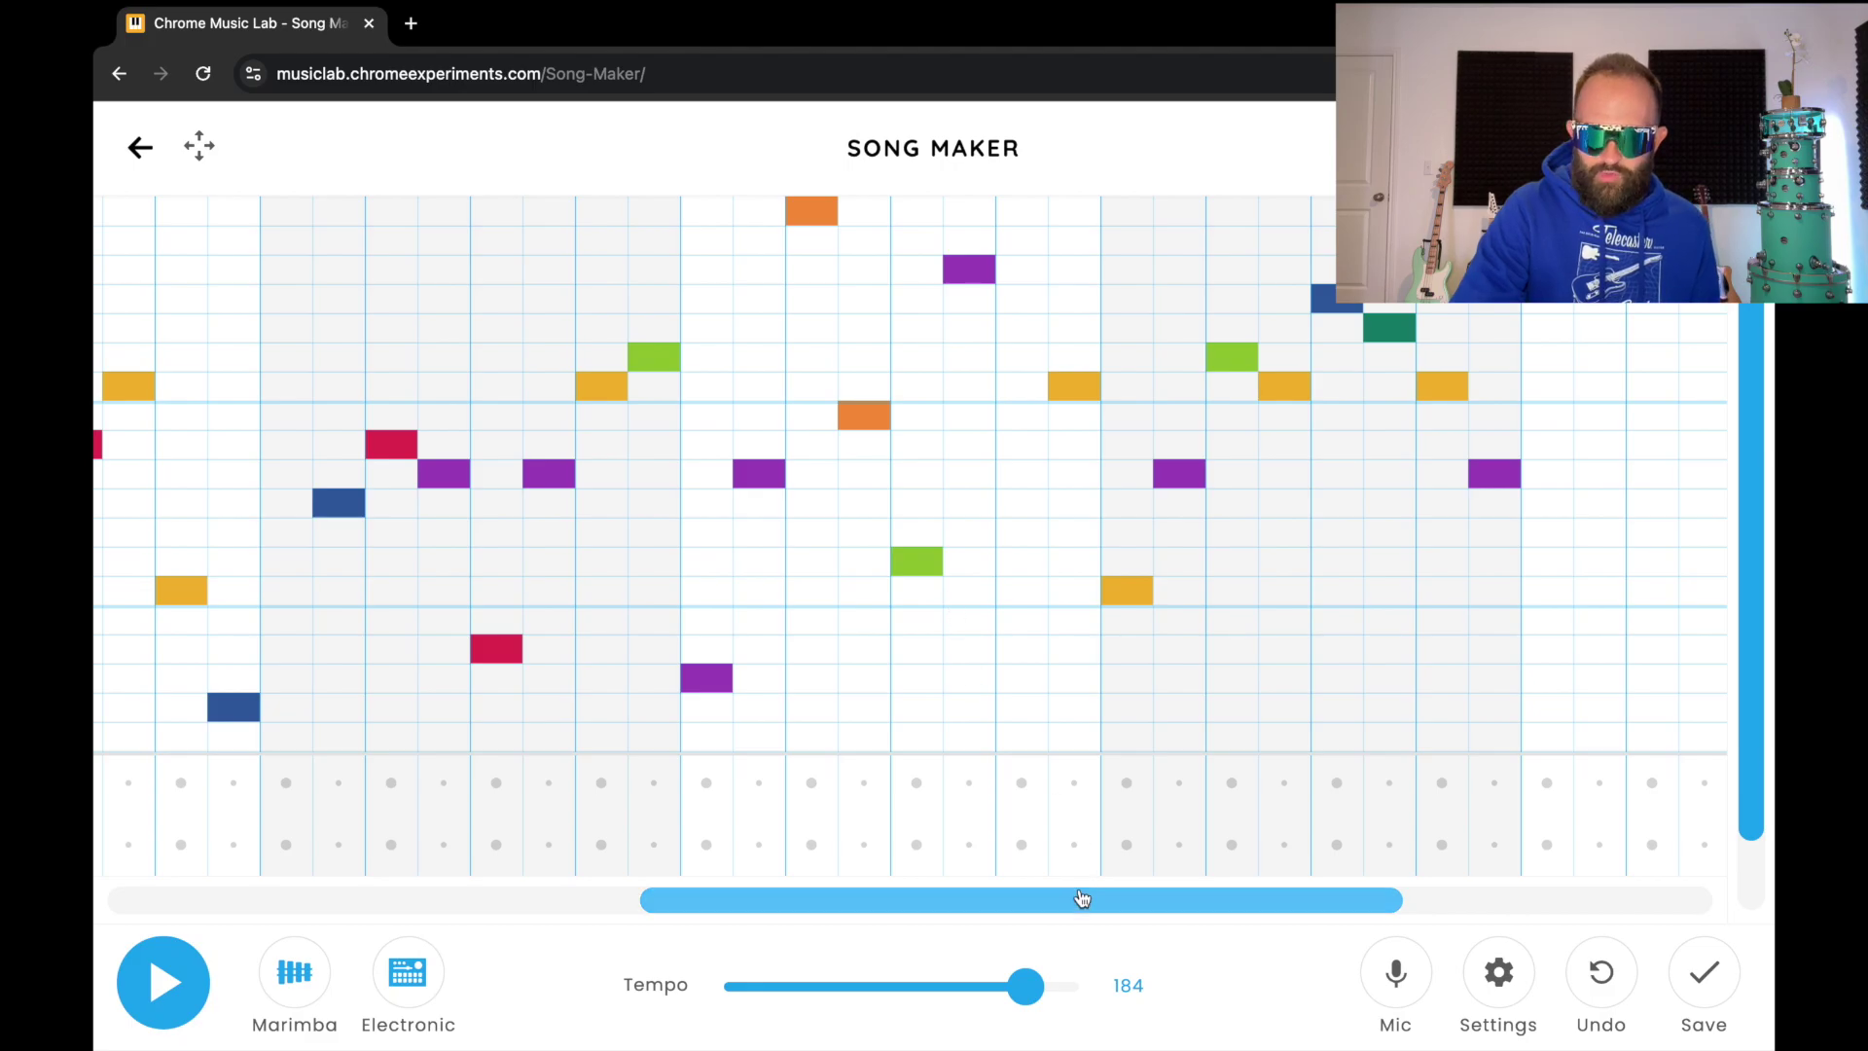
- Play back the first six bars of the melody and stop
left_click_drag(1082, 897, 1005, 909)
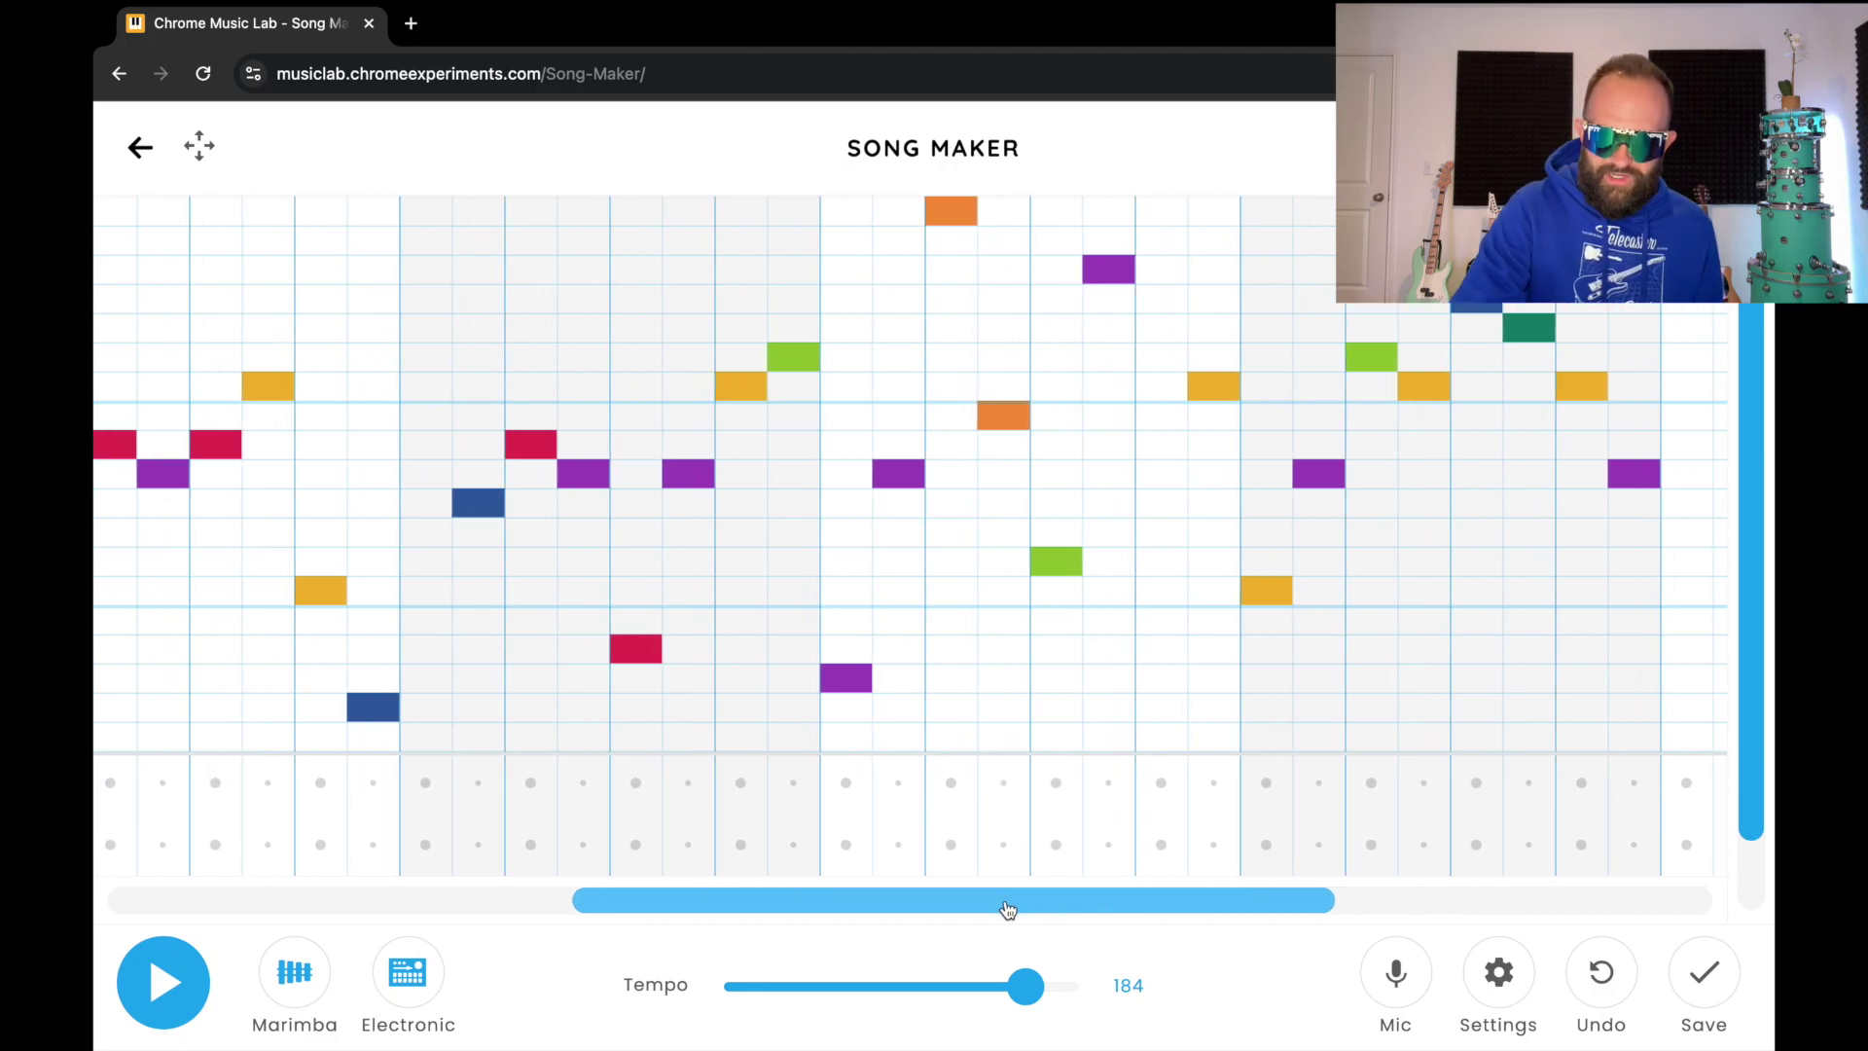
left_click(163, 987)
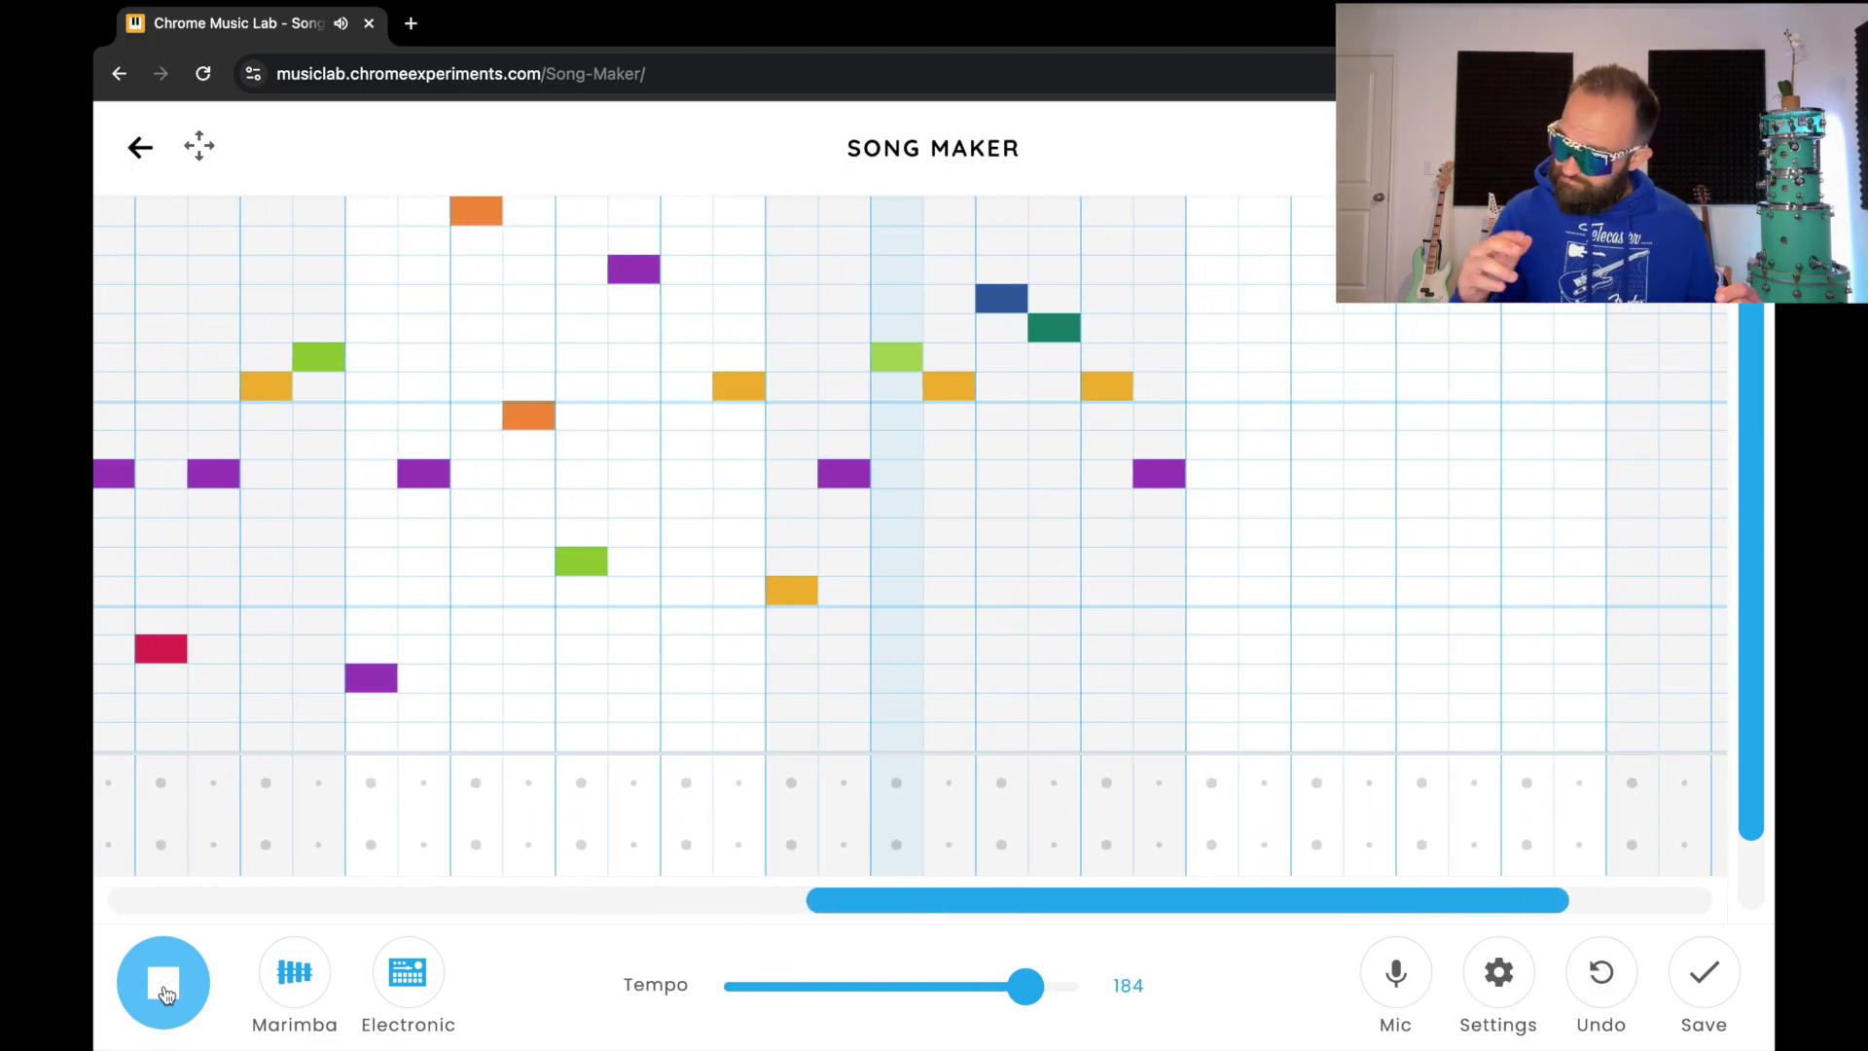
left_click(165, 993)
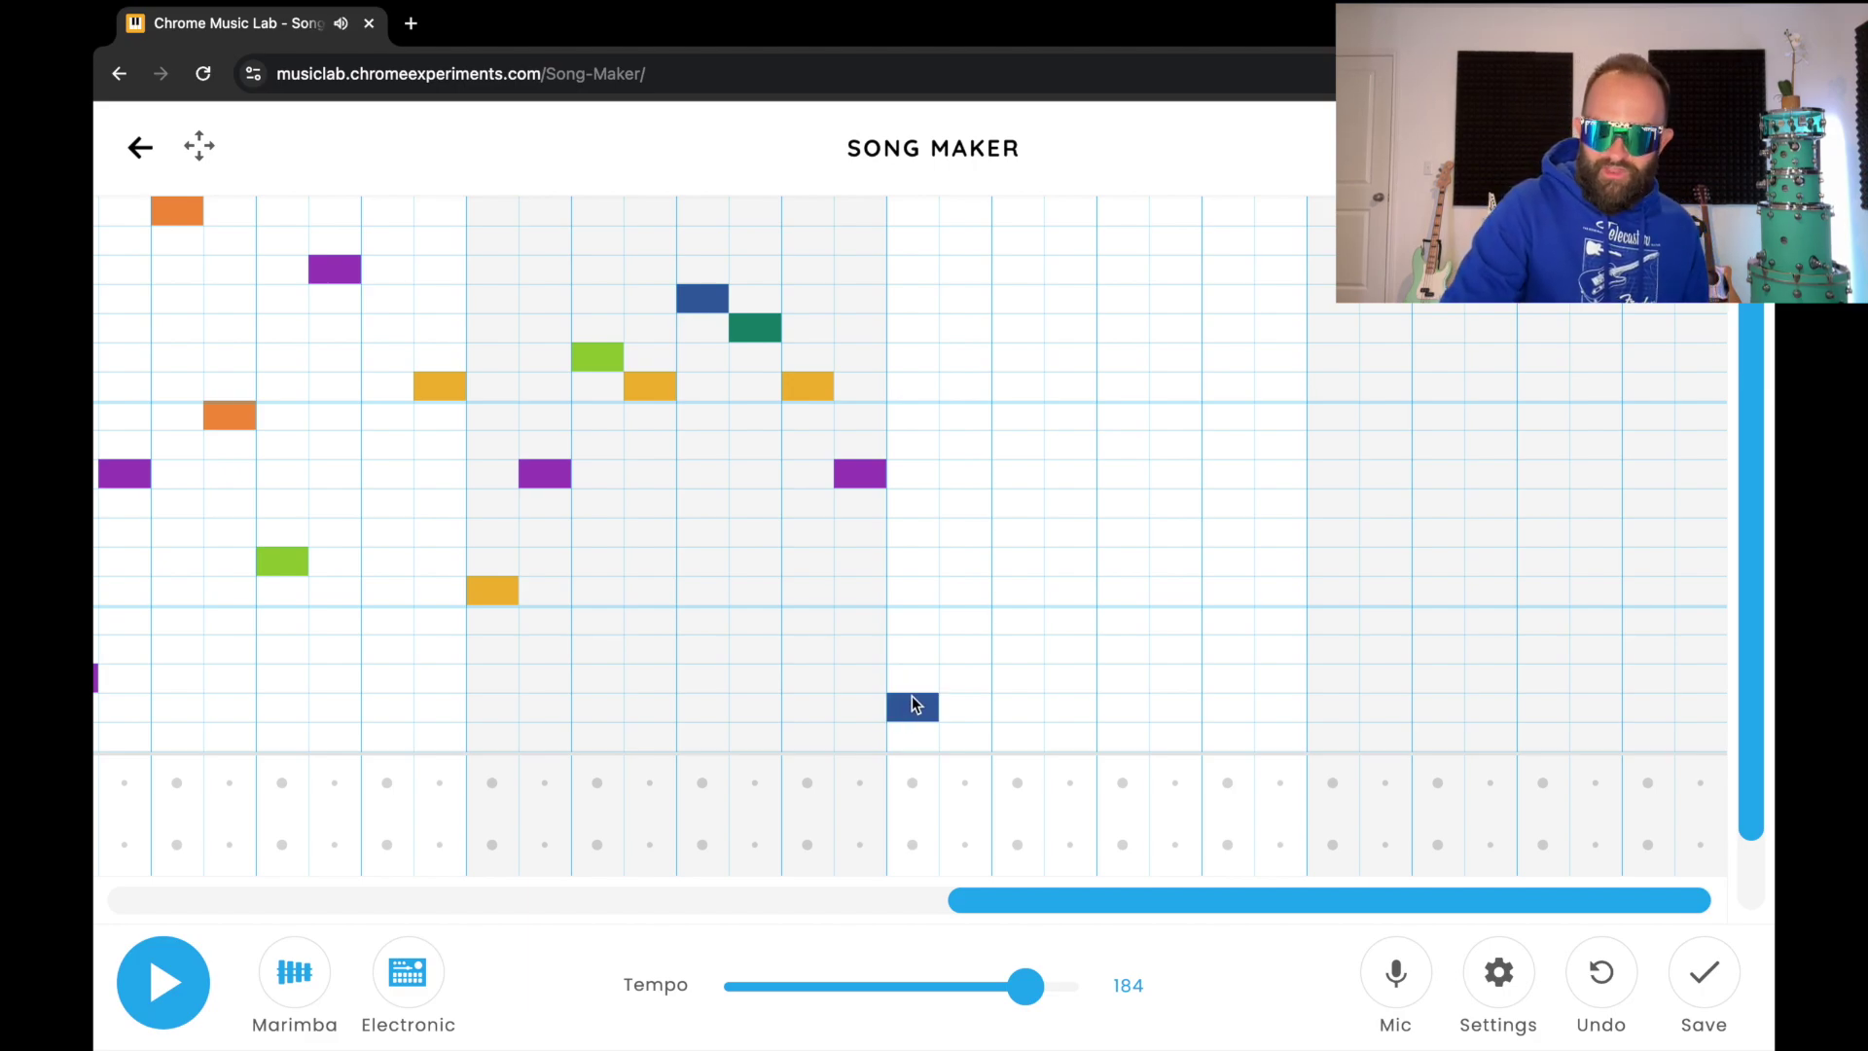
- Add a red note after the low blue note in bar 7
left_click(1021, 462)
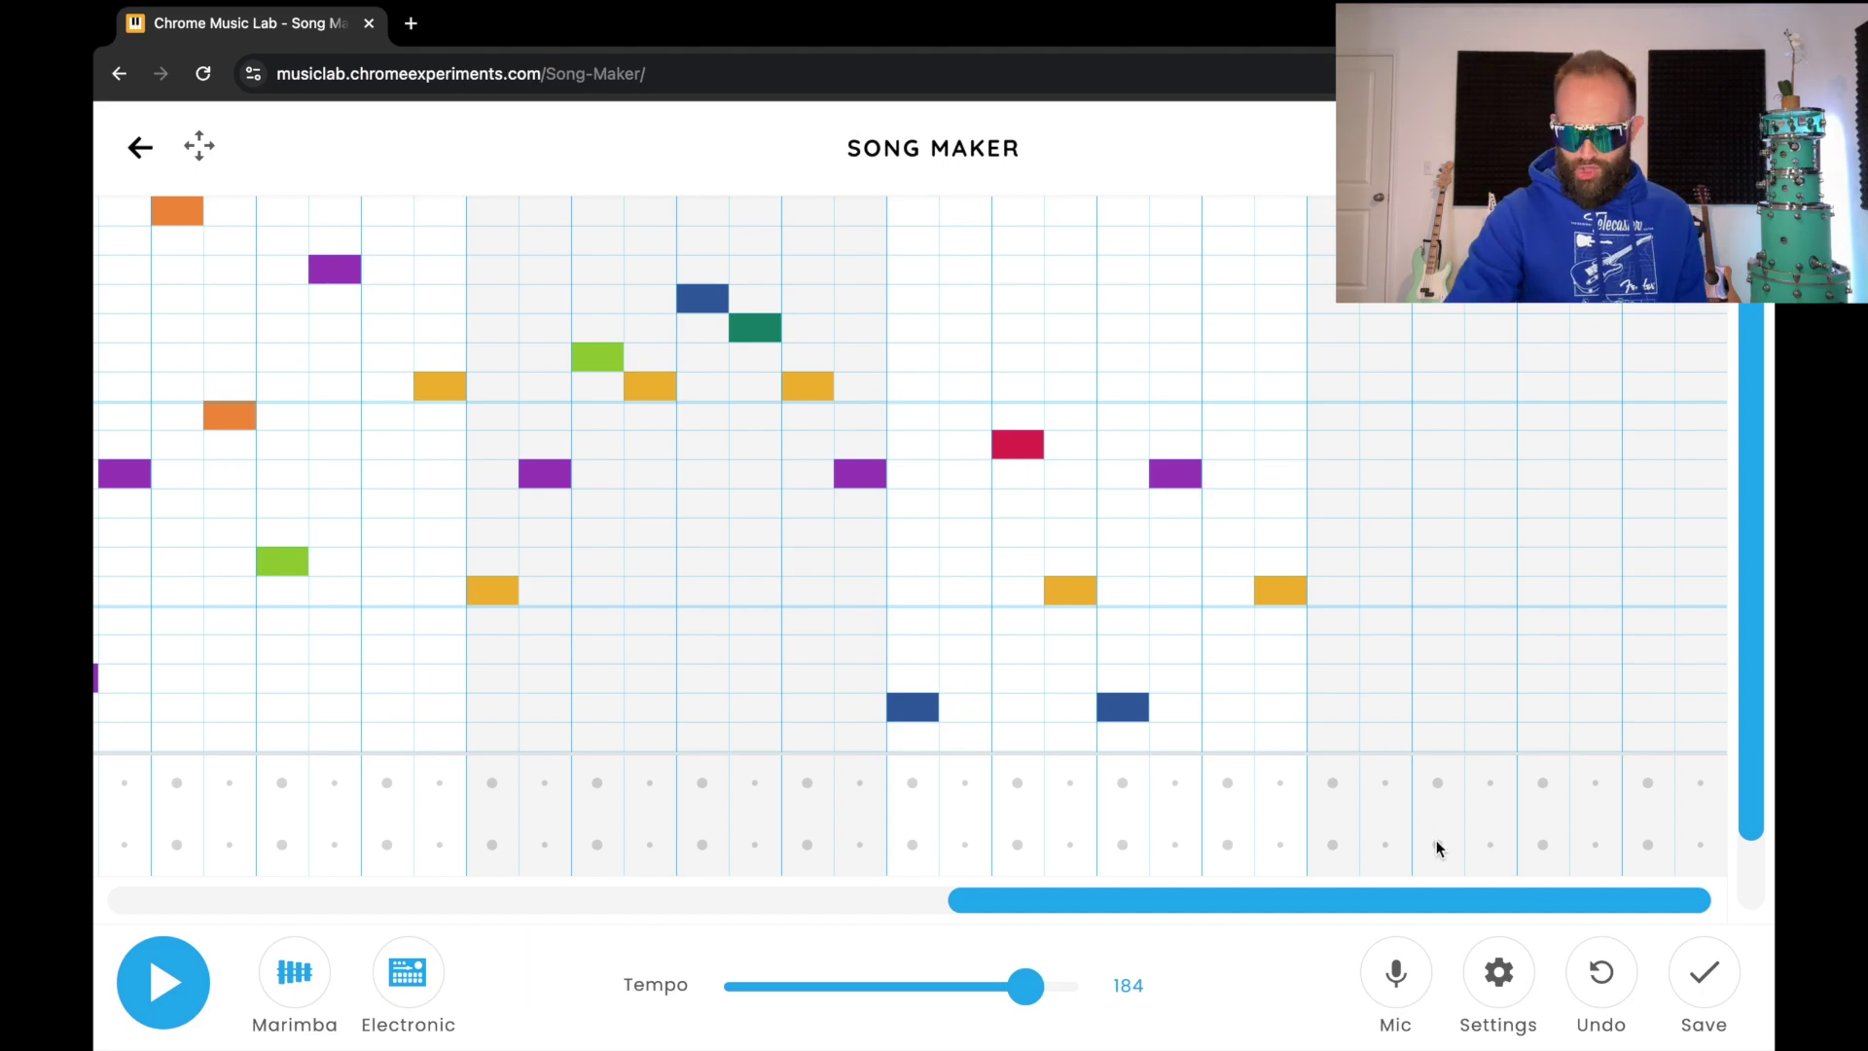
- Add the final bar's notes: red, low blue, red, purple, lower red, yellow, green
left_click(1341, 440)
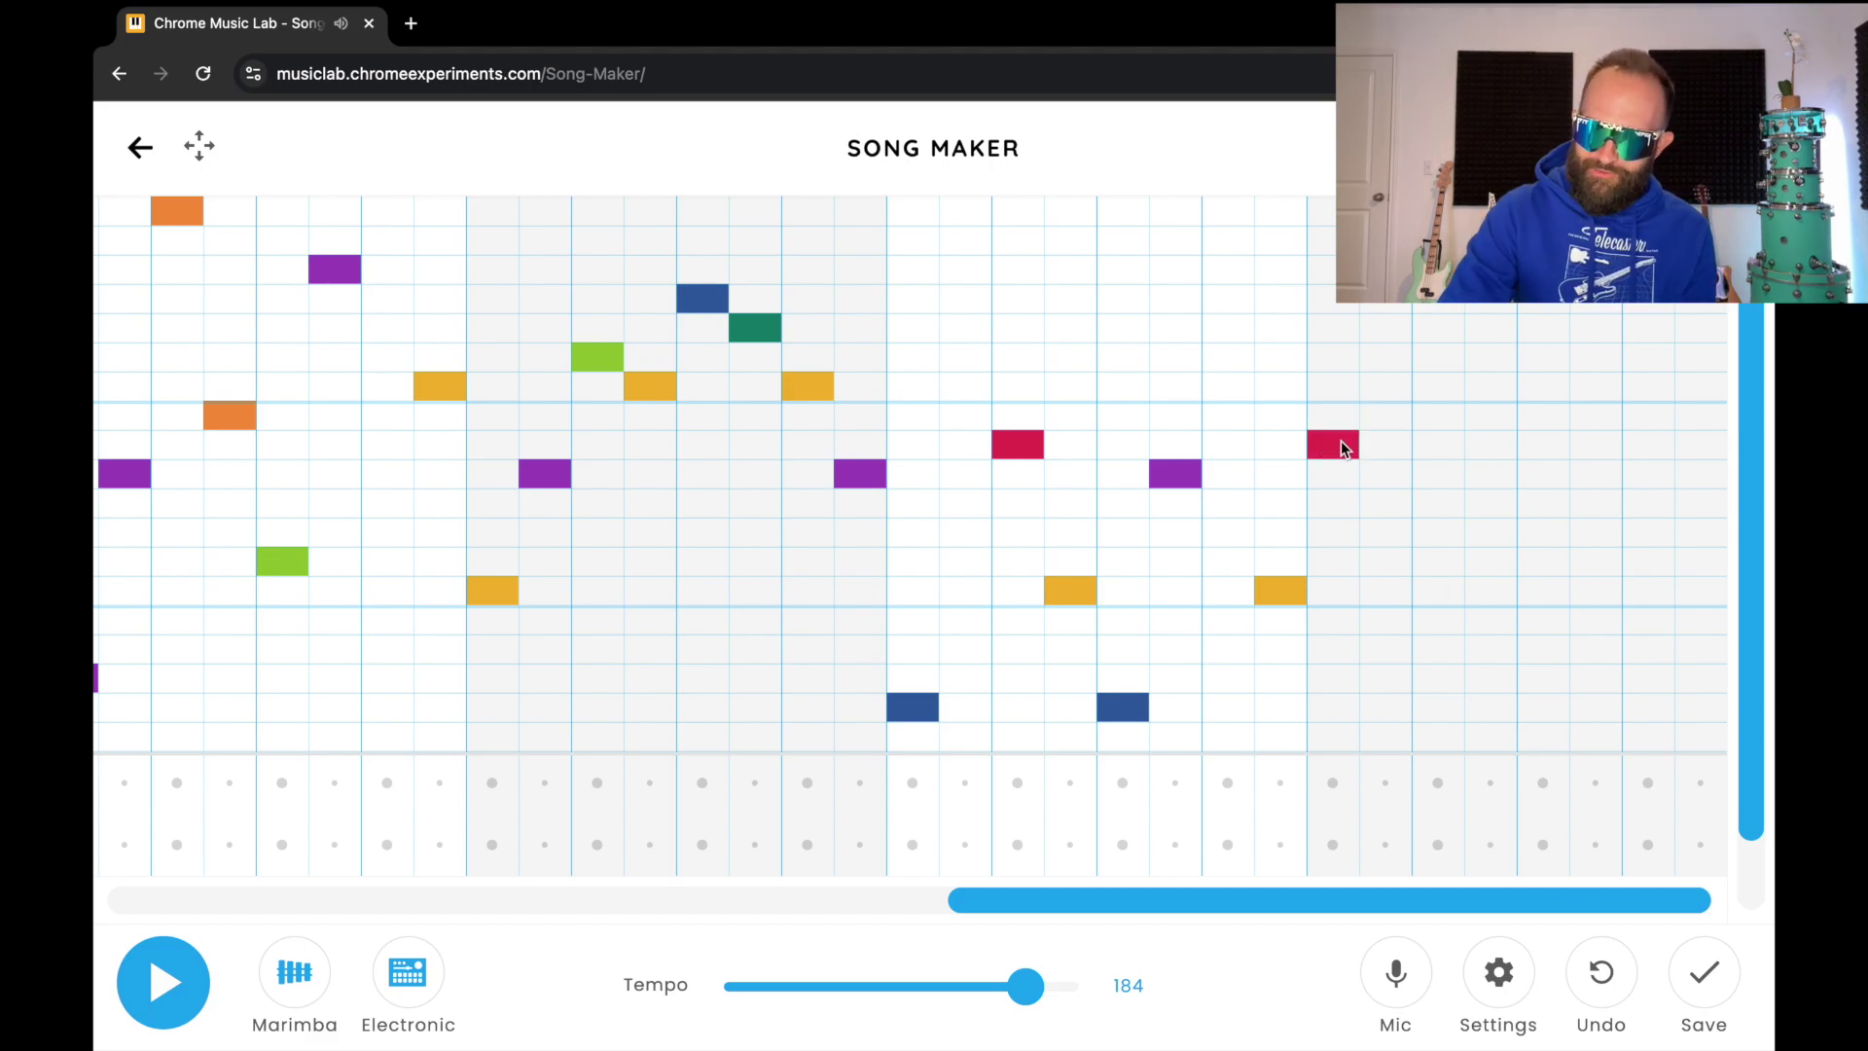
left_click(1401, 708)
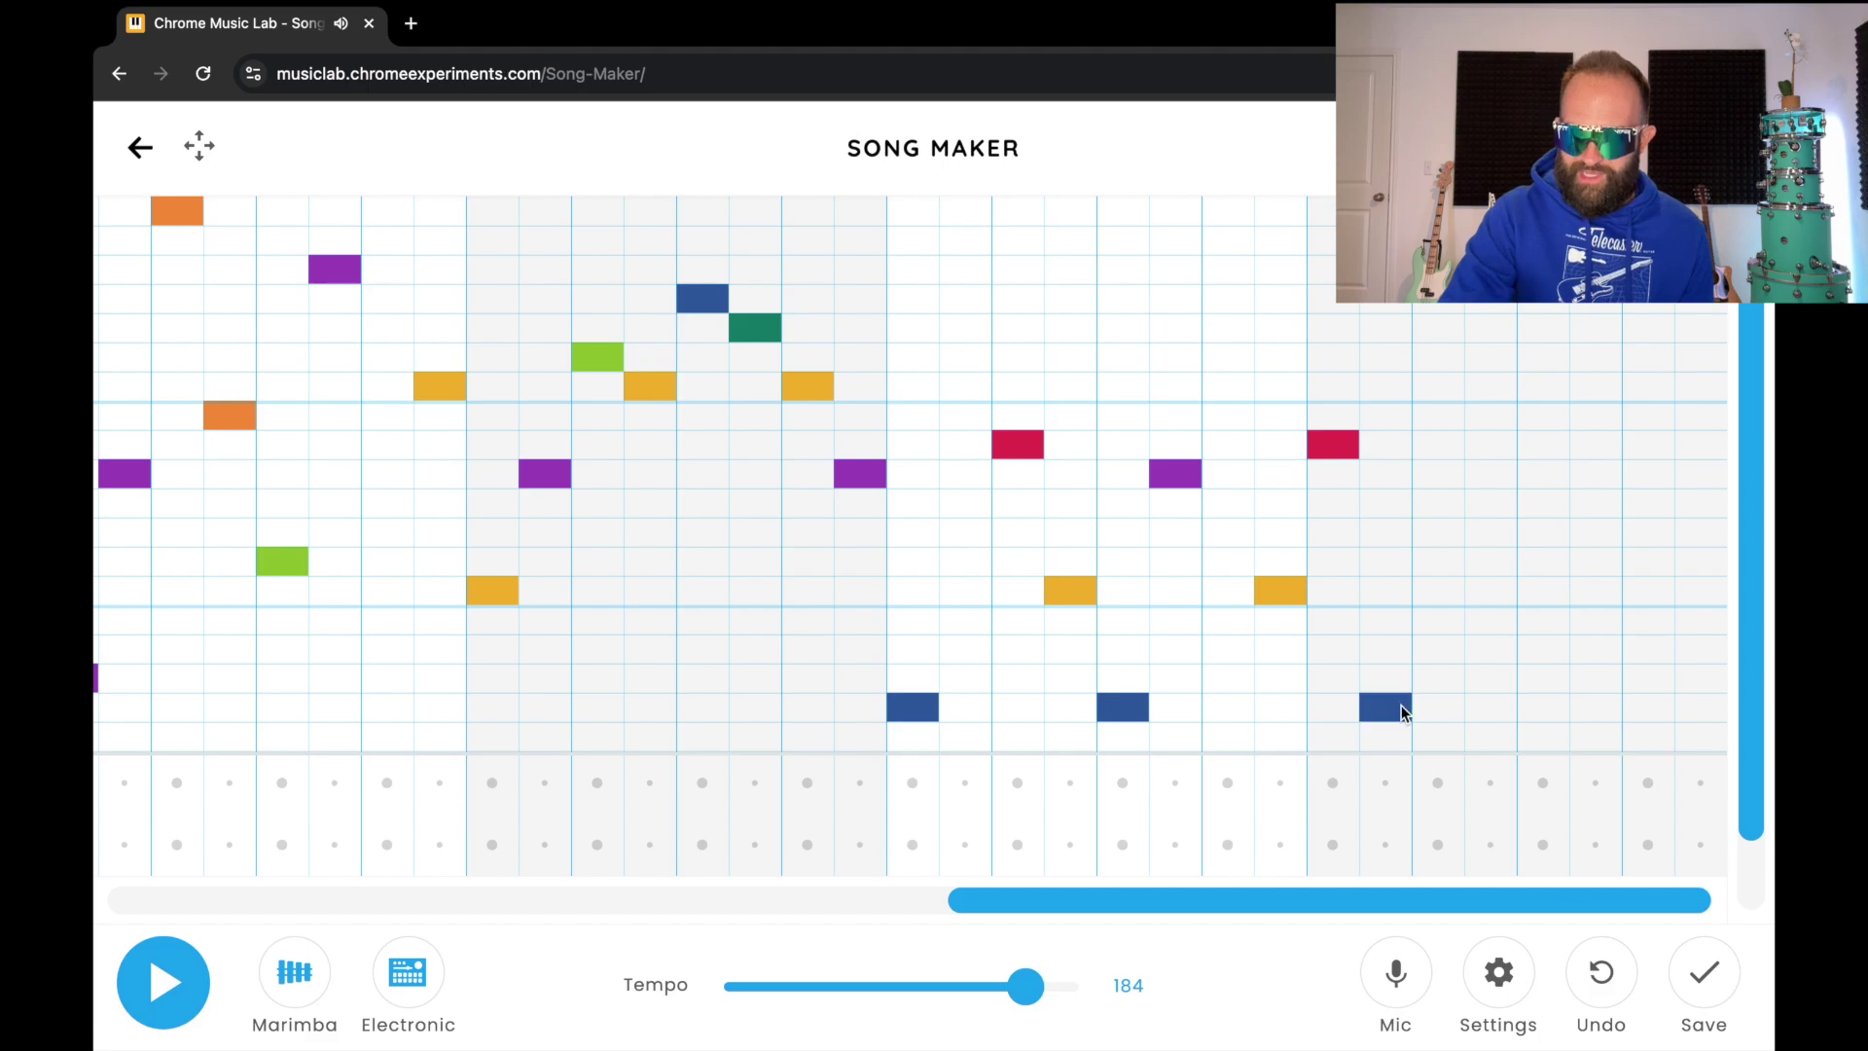
left_click(1445, 443)
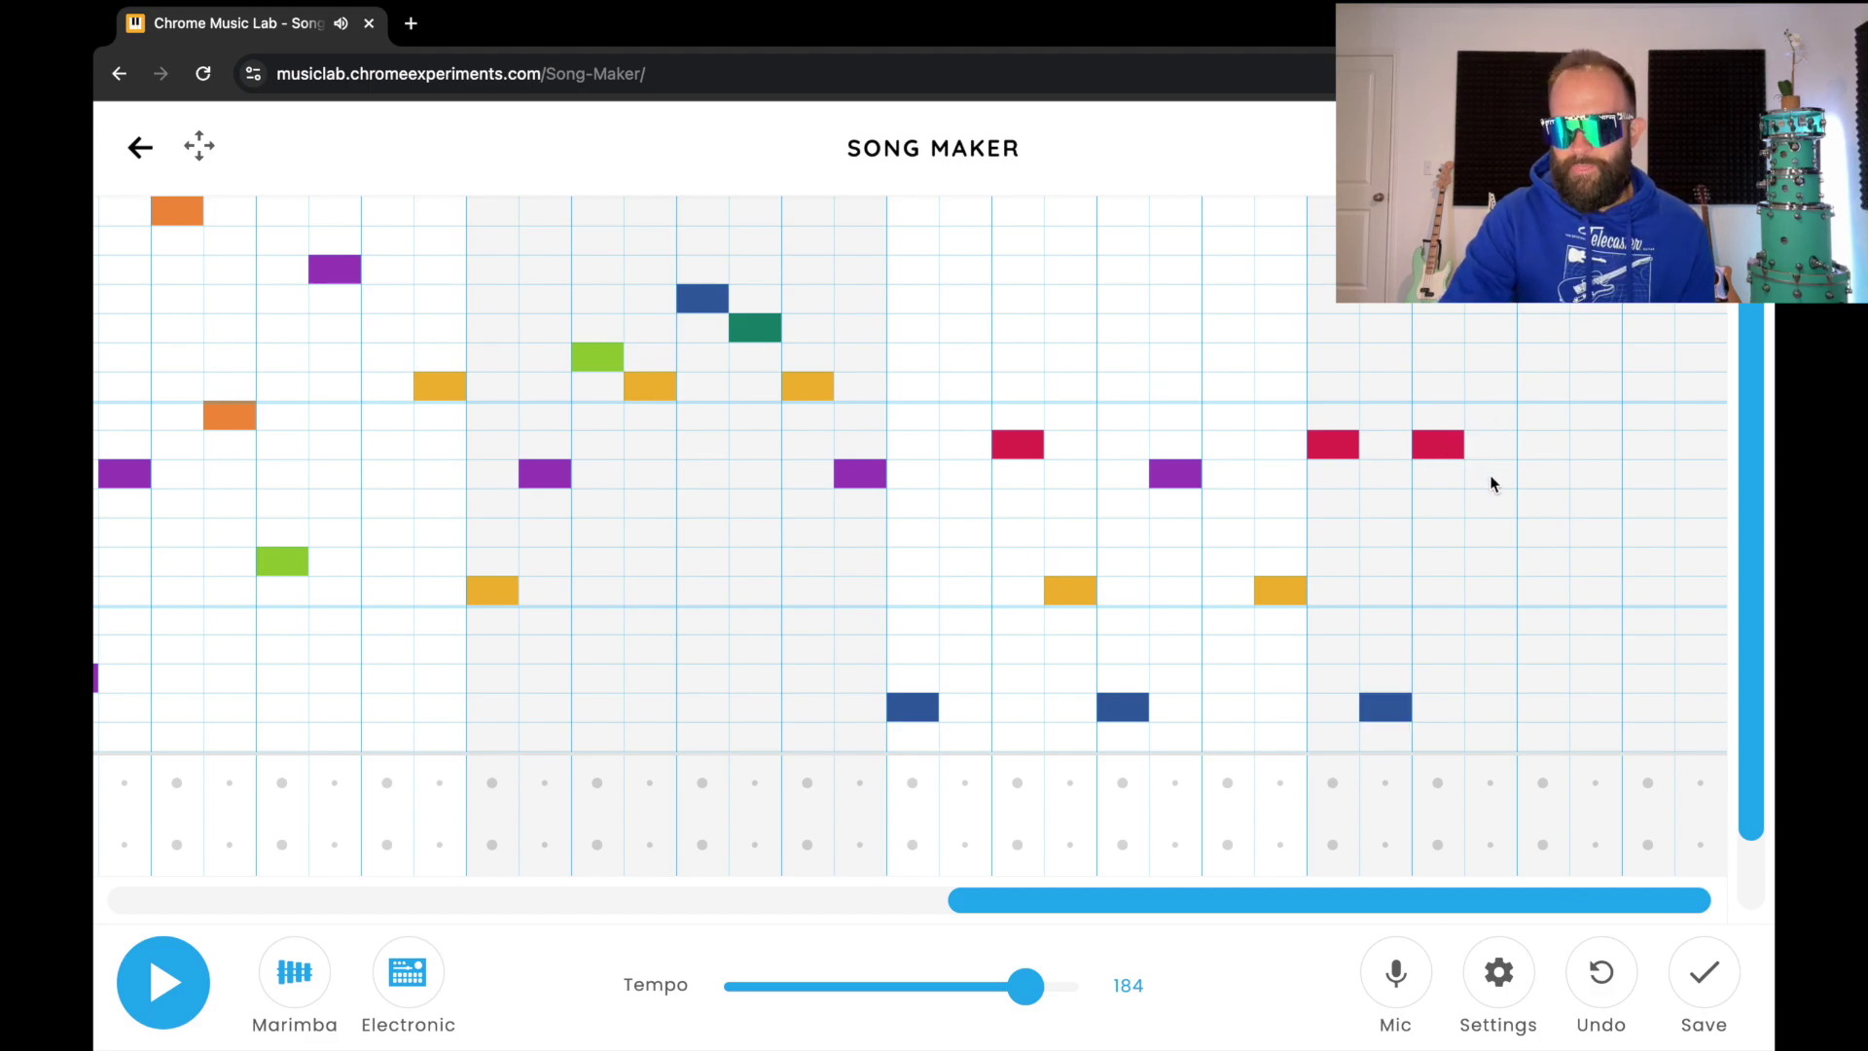
left_click(1491, 475)
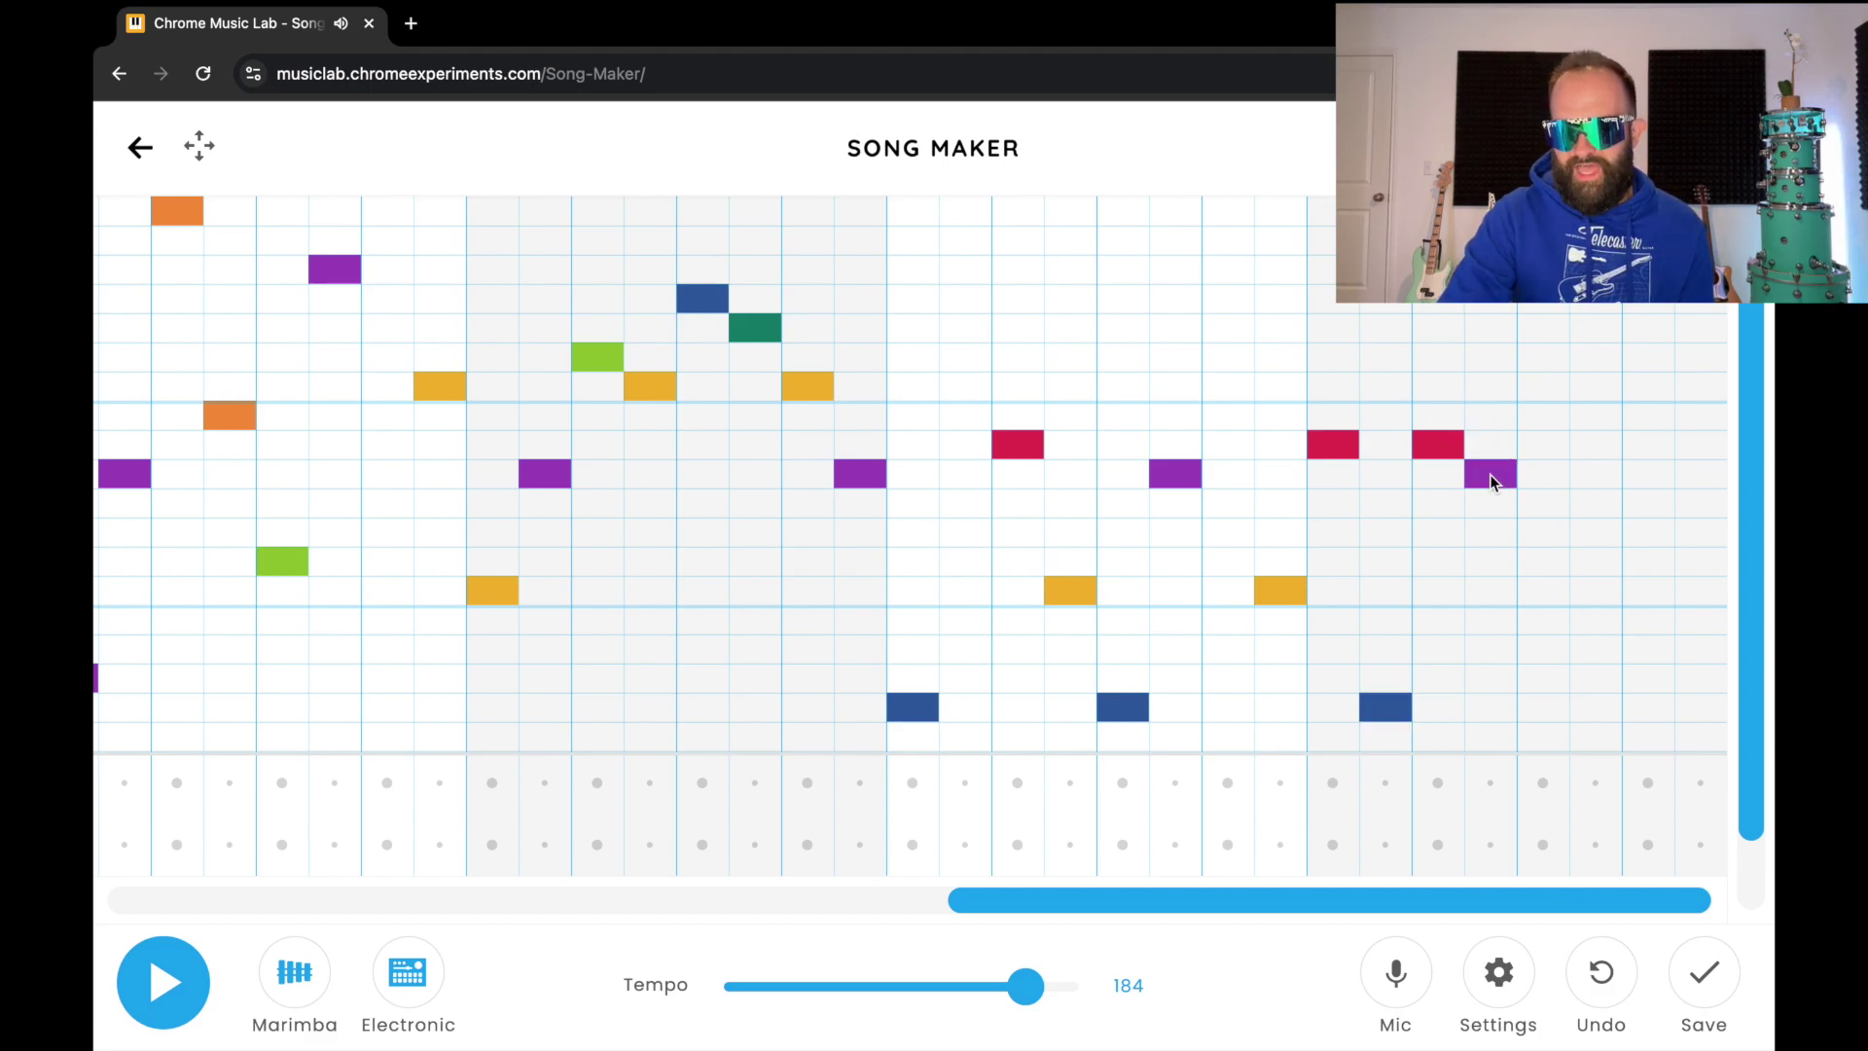
left_click(1547, 658)
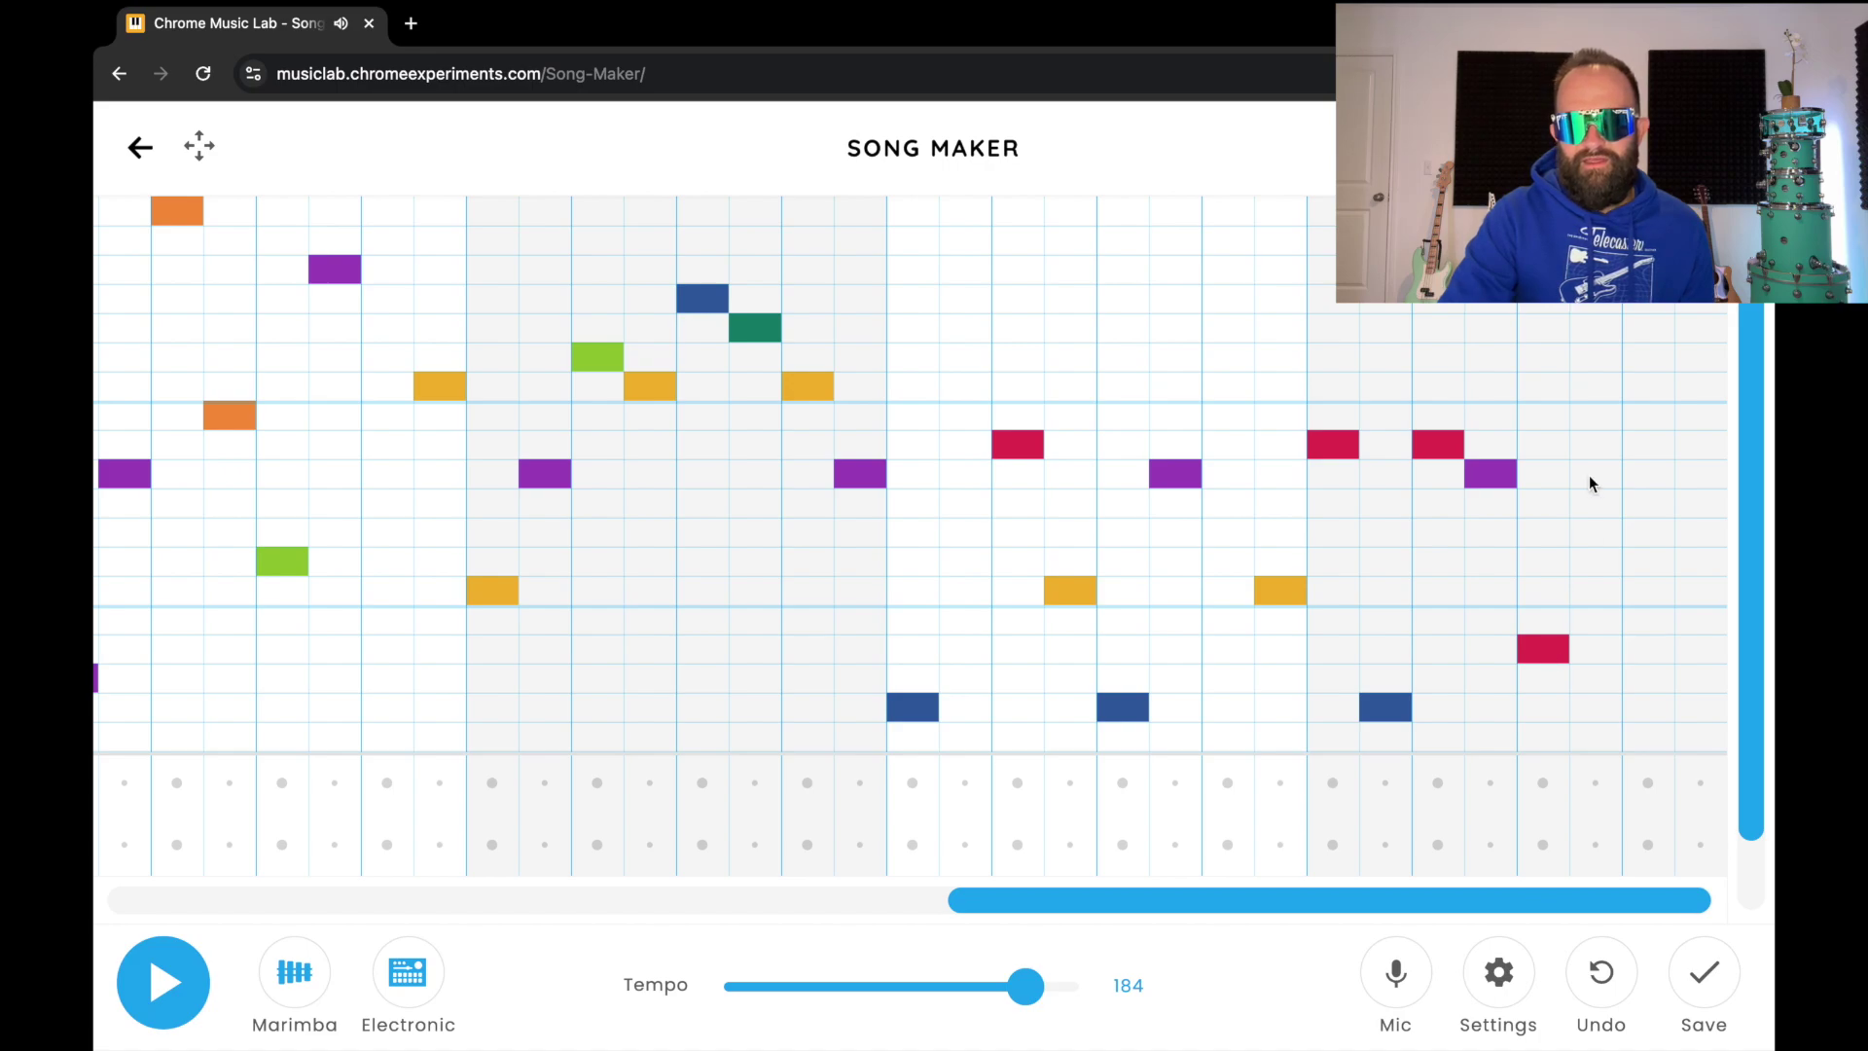
left_click(1603, 386)
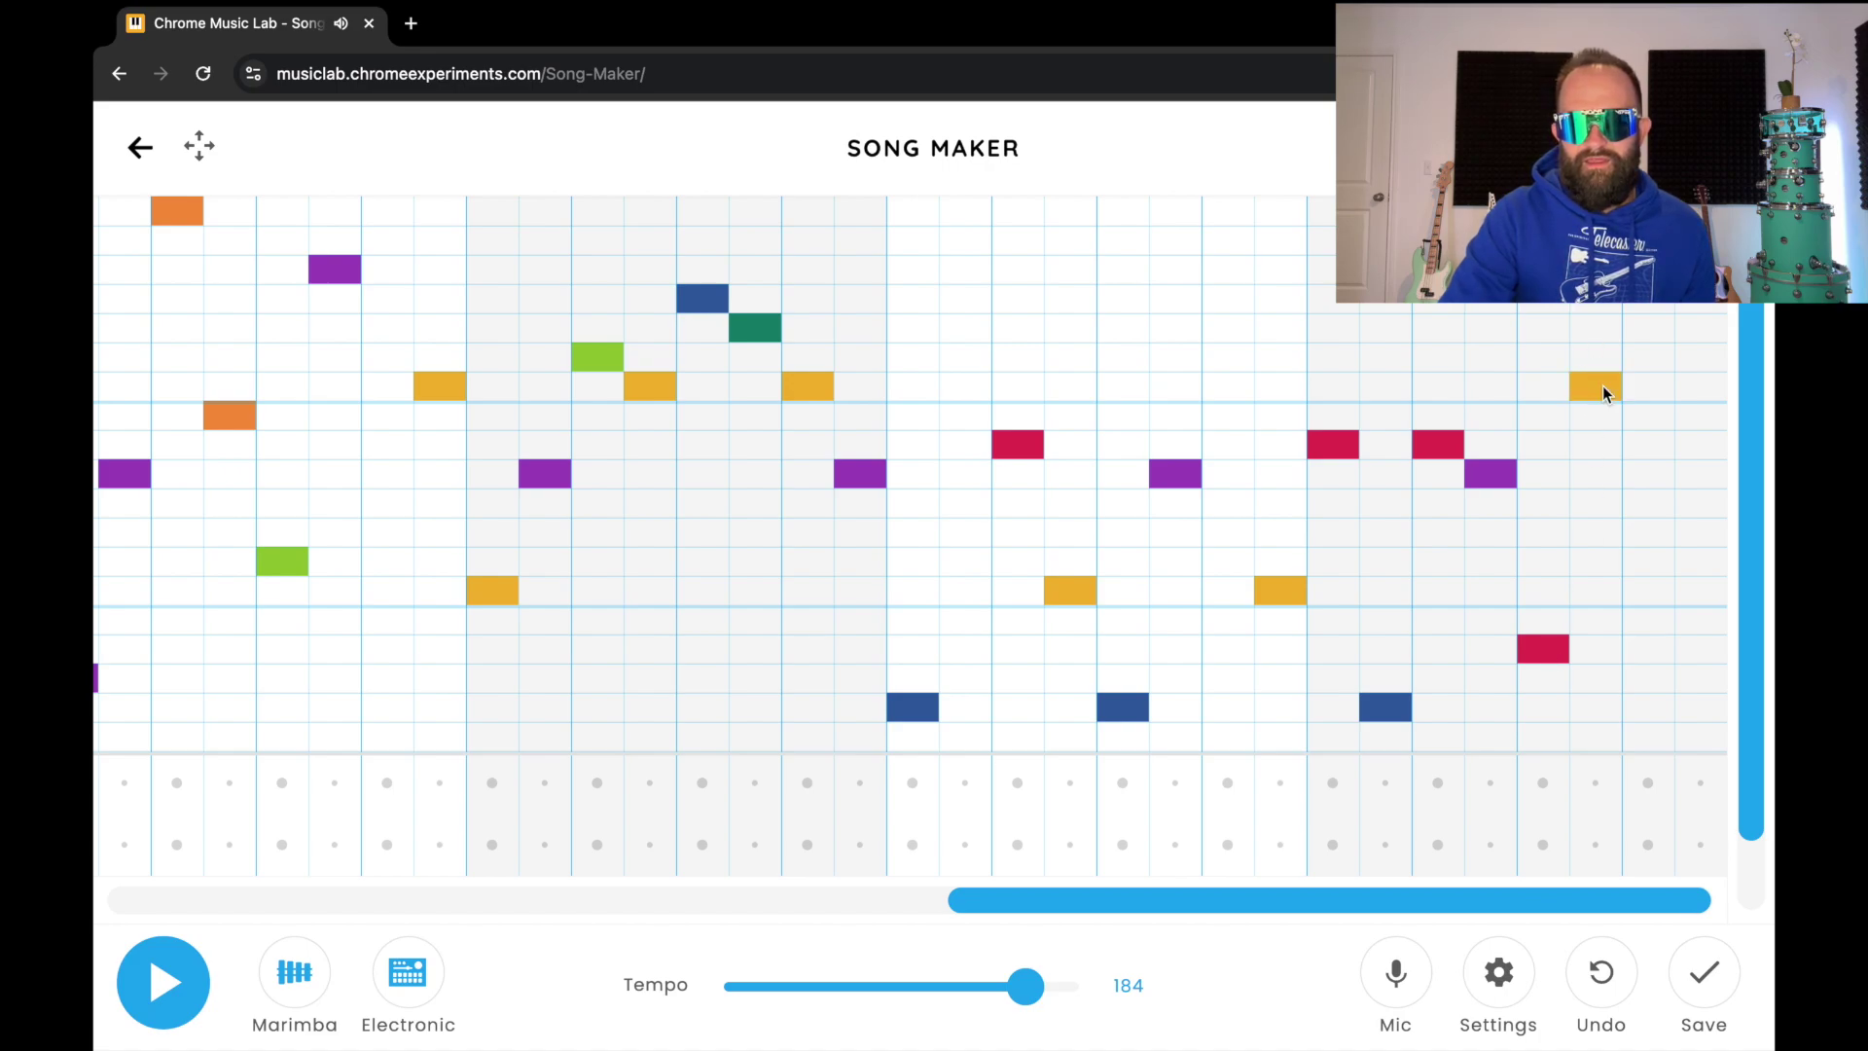
left_click(1645, 359)
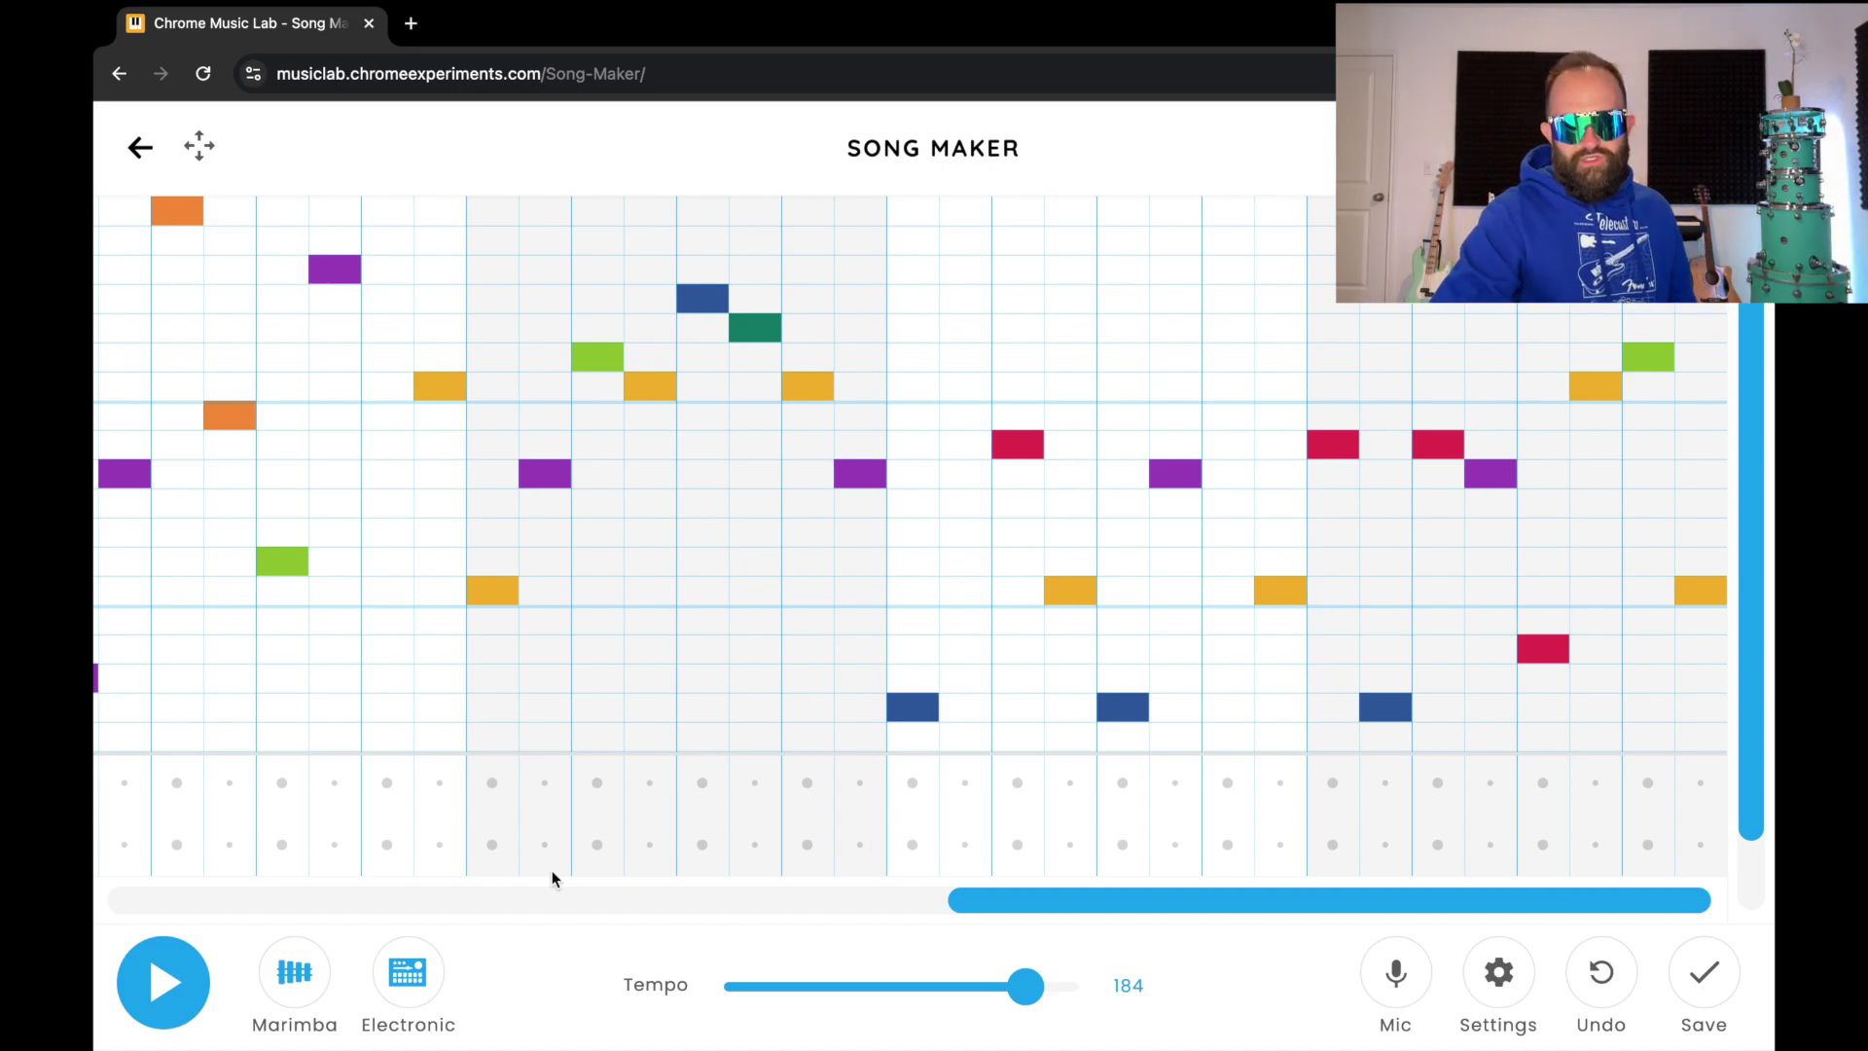
left_click(168, 989)
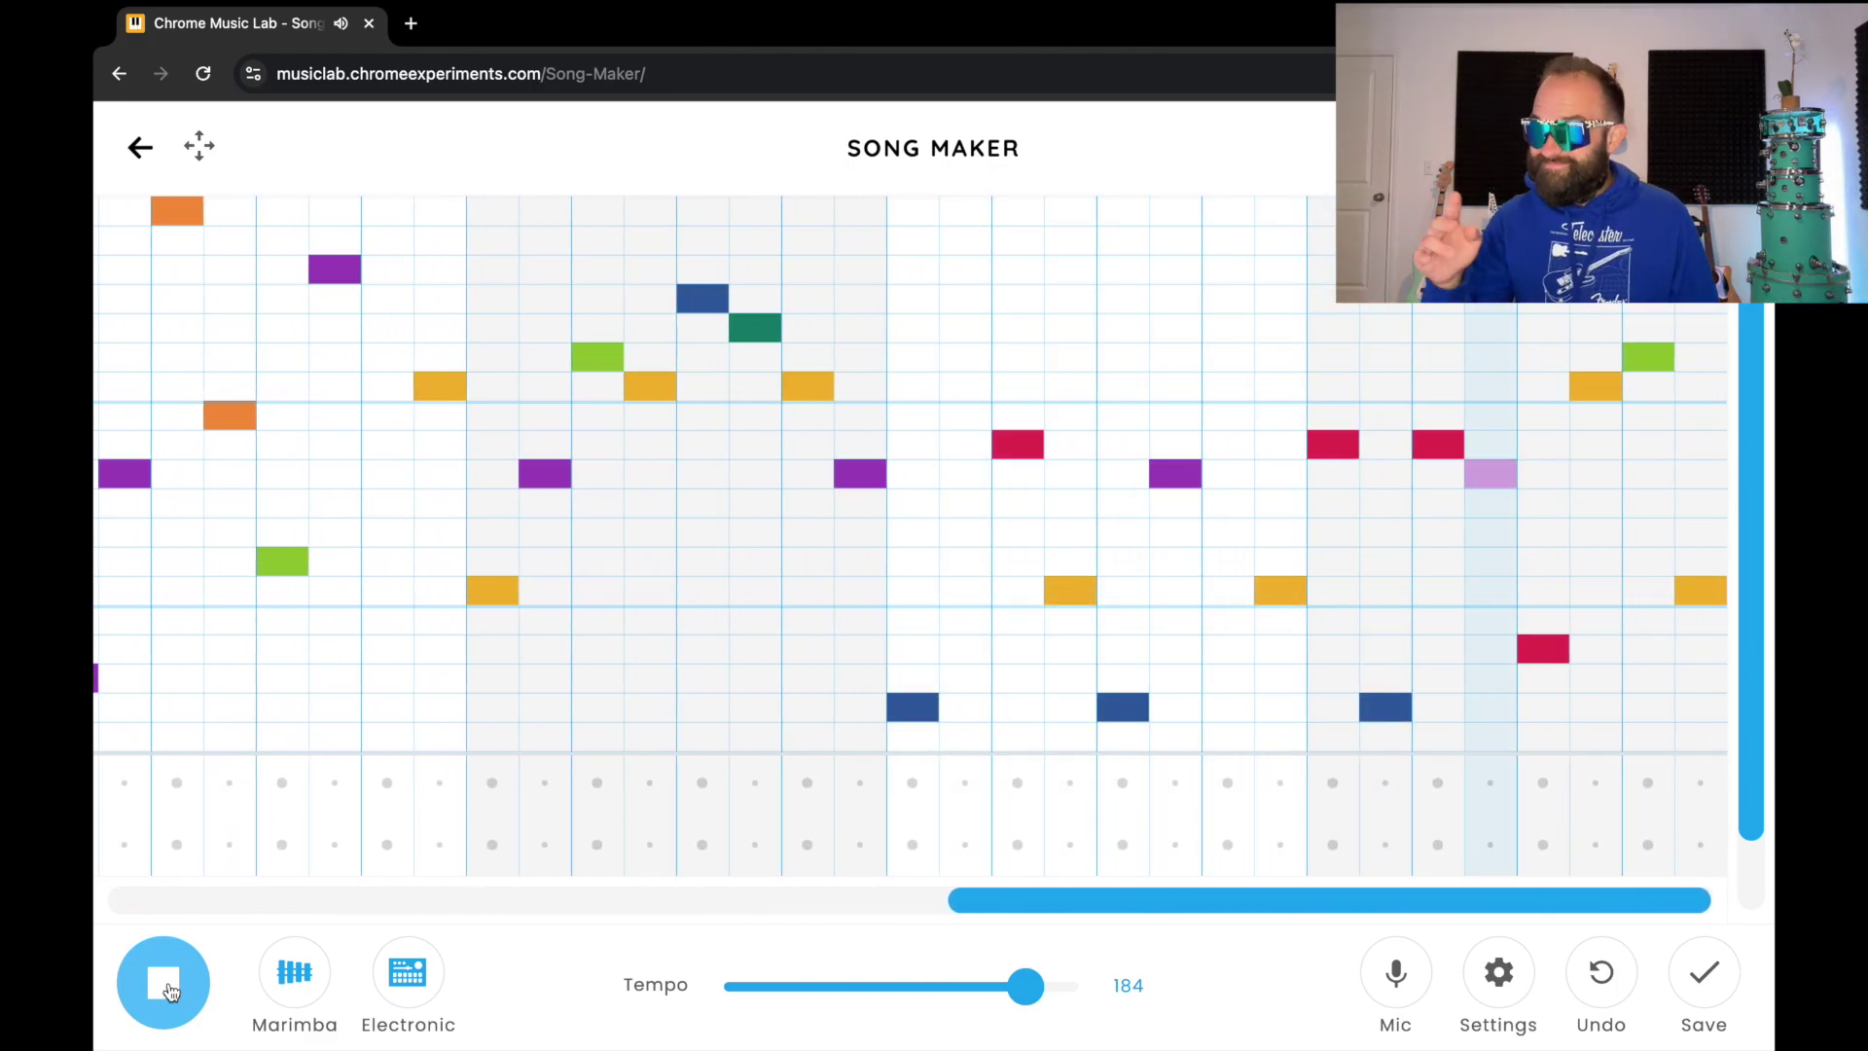
left_click(167, 989)
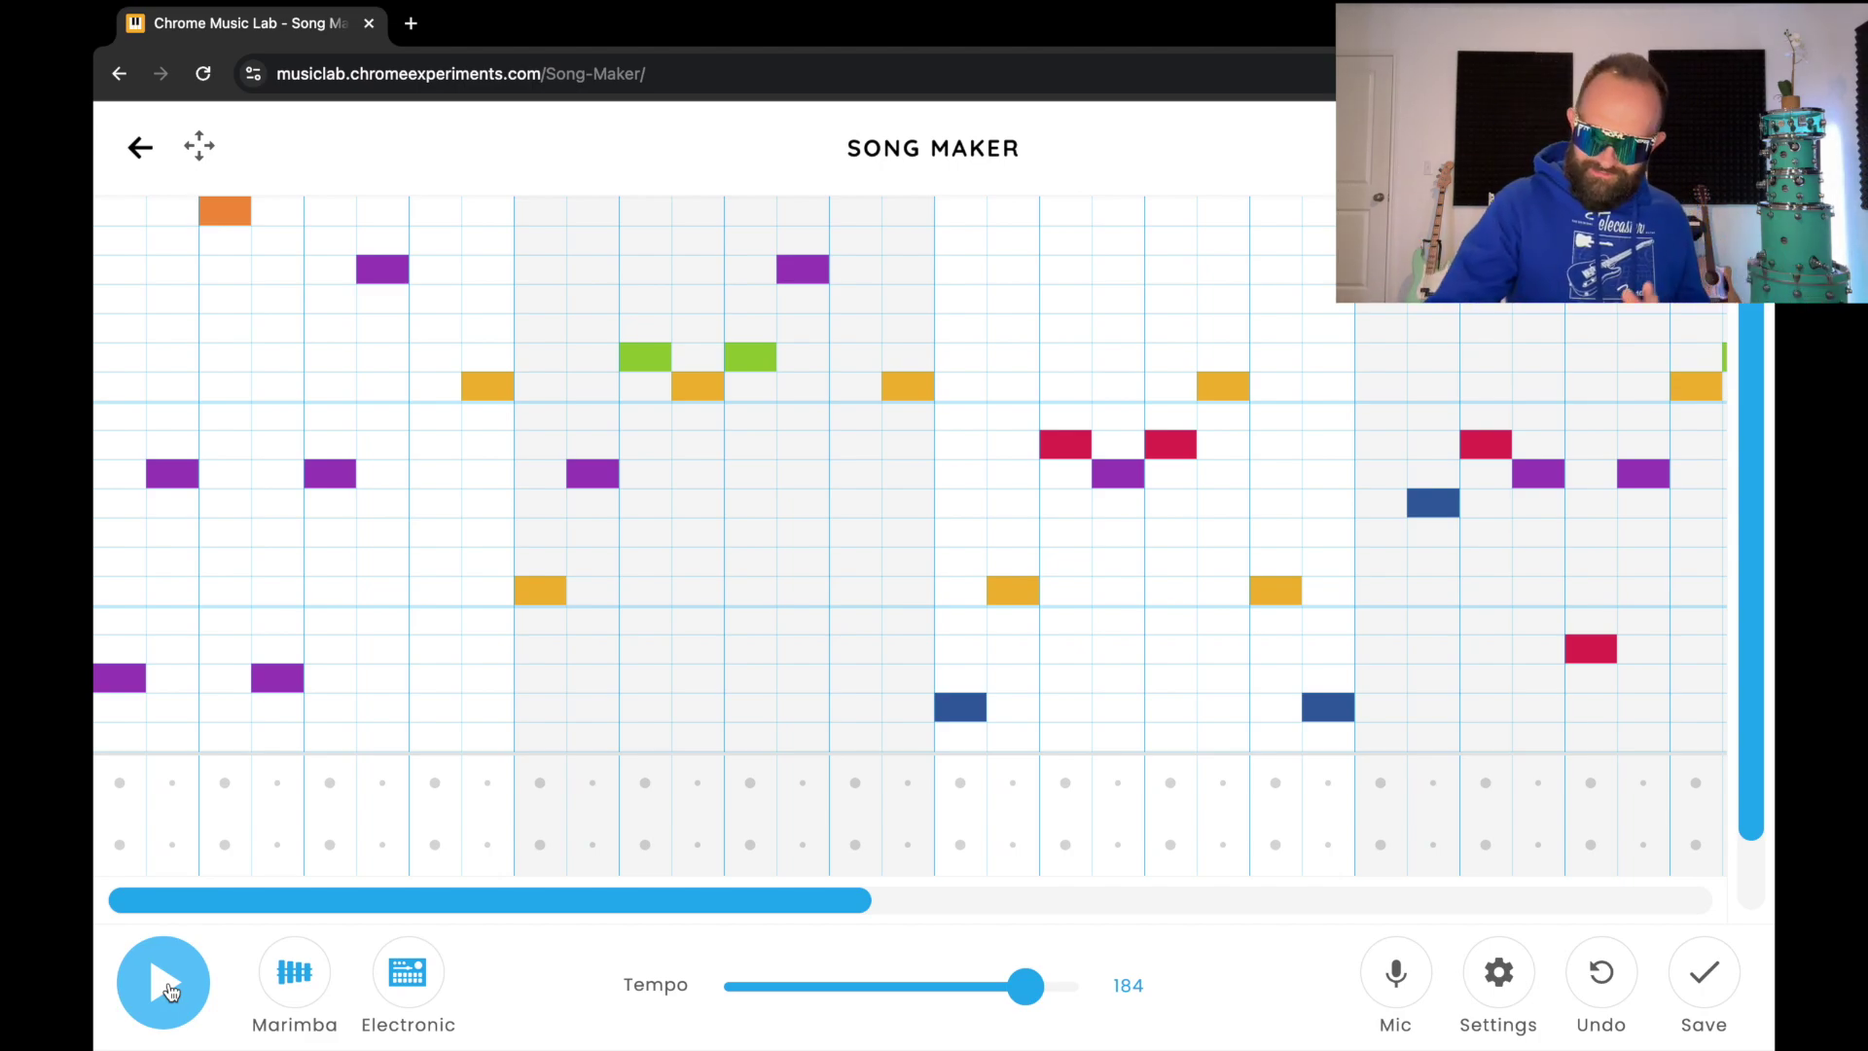
- Add drum hits along the bottom percussion row in the opening bars, plus one upper-row hit
left_click(128, 856)
left_click(284, 852)
left_click(433, 843)
left_click(648, 845)
left_click(765, 793)
left_click(805, 846)
left_click(965, 847)
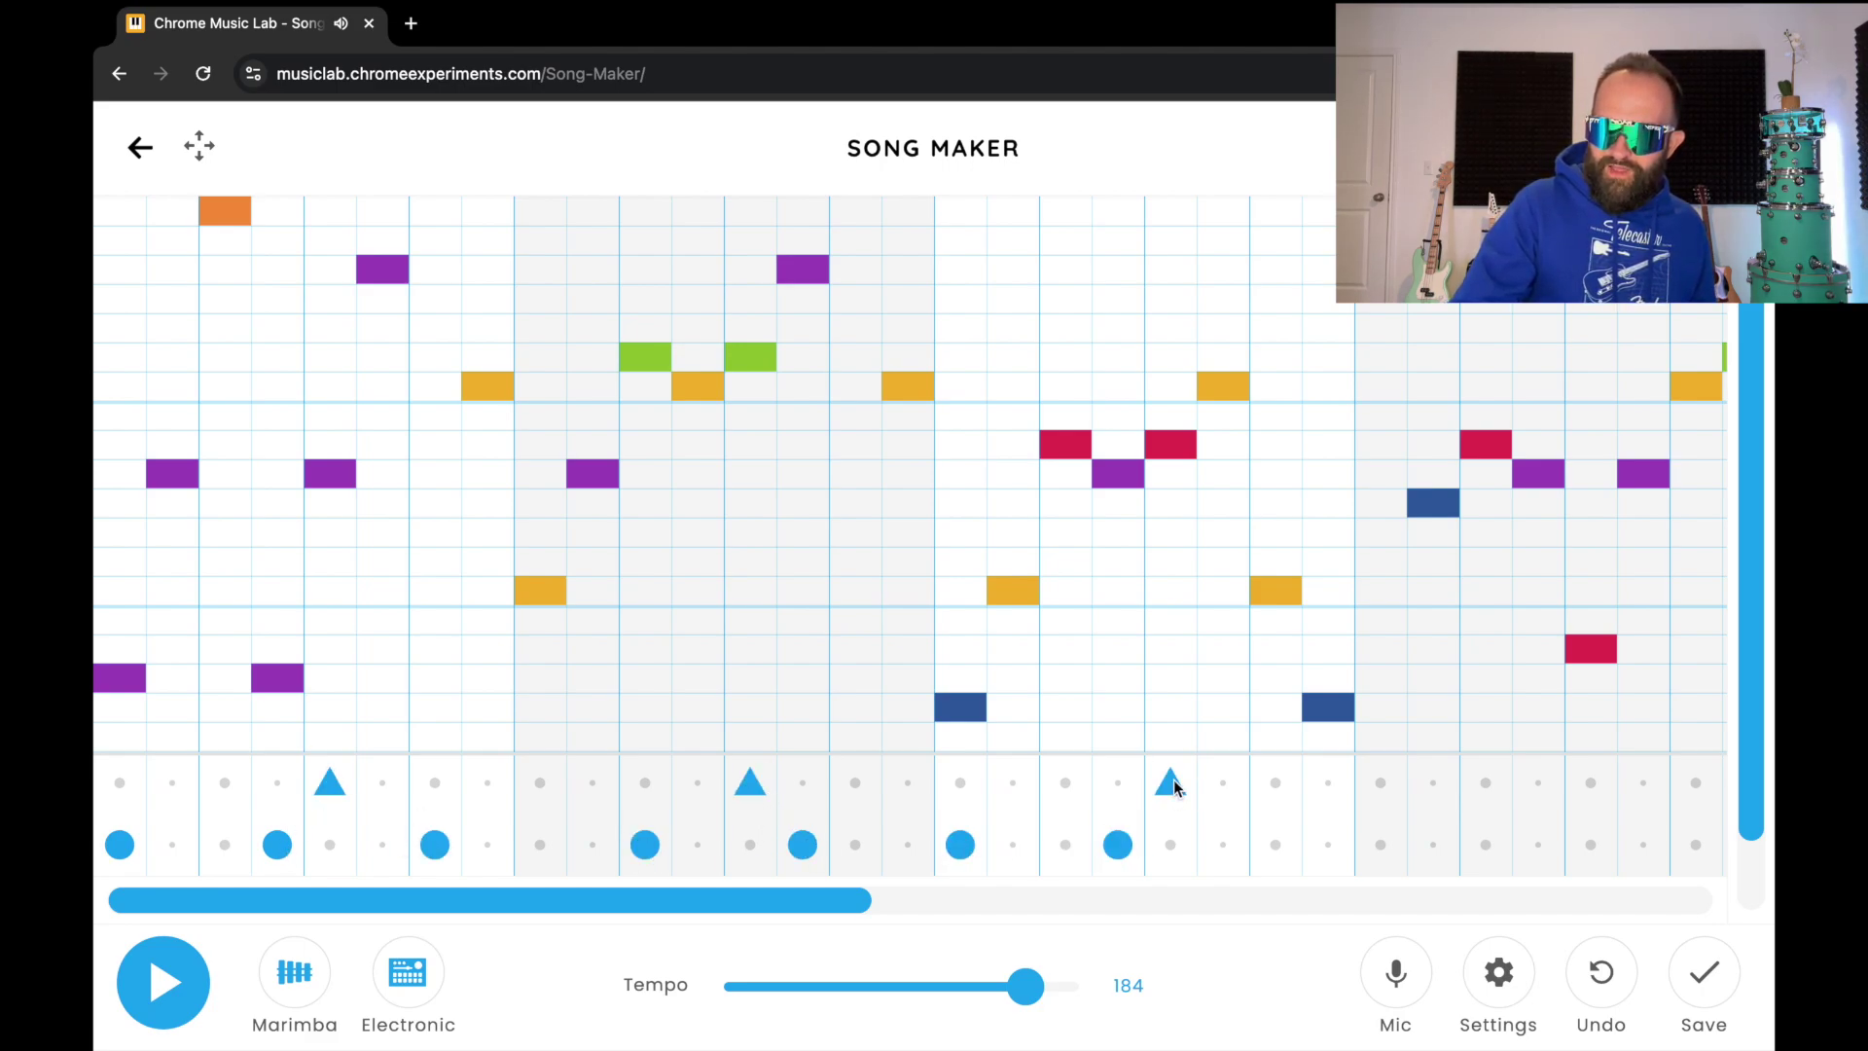
- Continue the beat into the following bars with more bottom-row and upper-row drum hits
left_click_drag(848, 904, 1002, 911)
left_click(1184, 845)
left_click(1282, 779)
left_click_drag(1351, 849, 1501, 845)
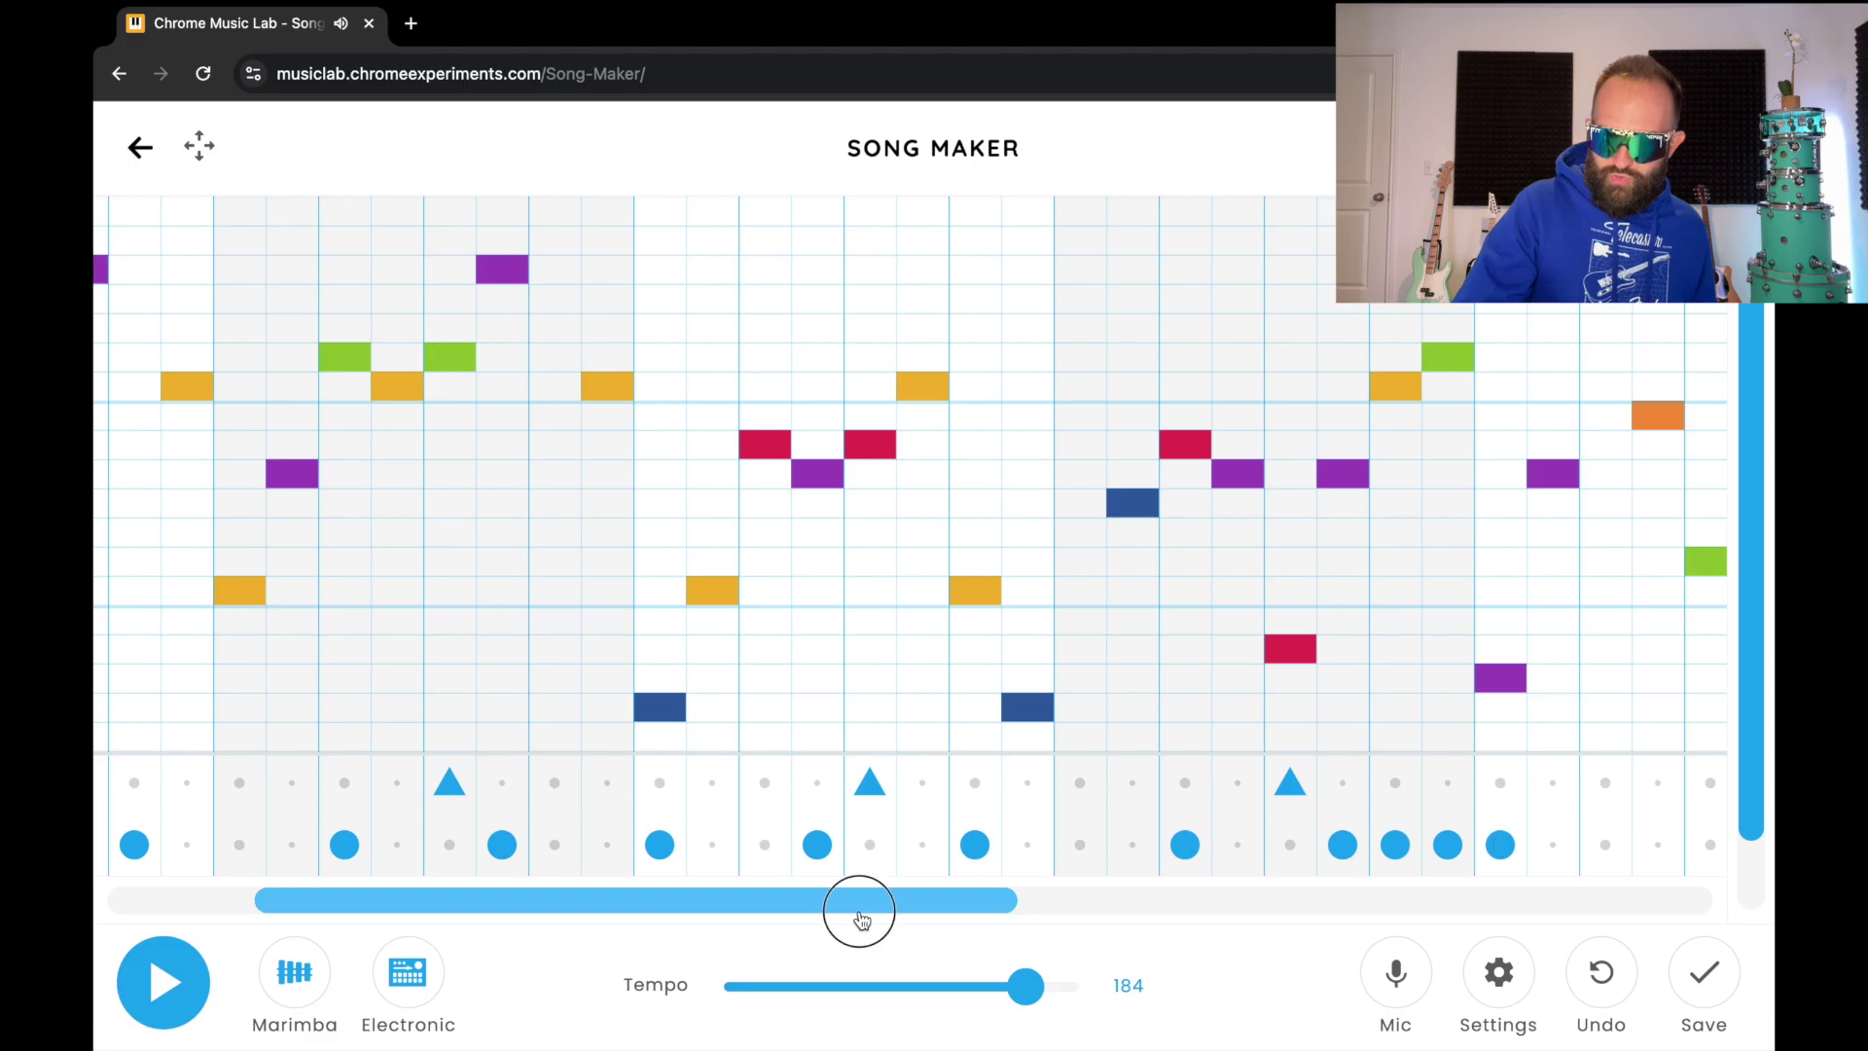
left_click_drag(856, 910, 1247, 911)
left_click(709, 840)
left_click(781, 793)
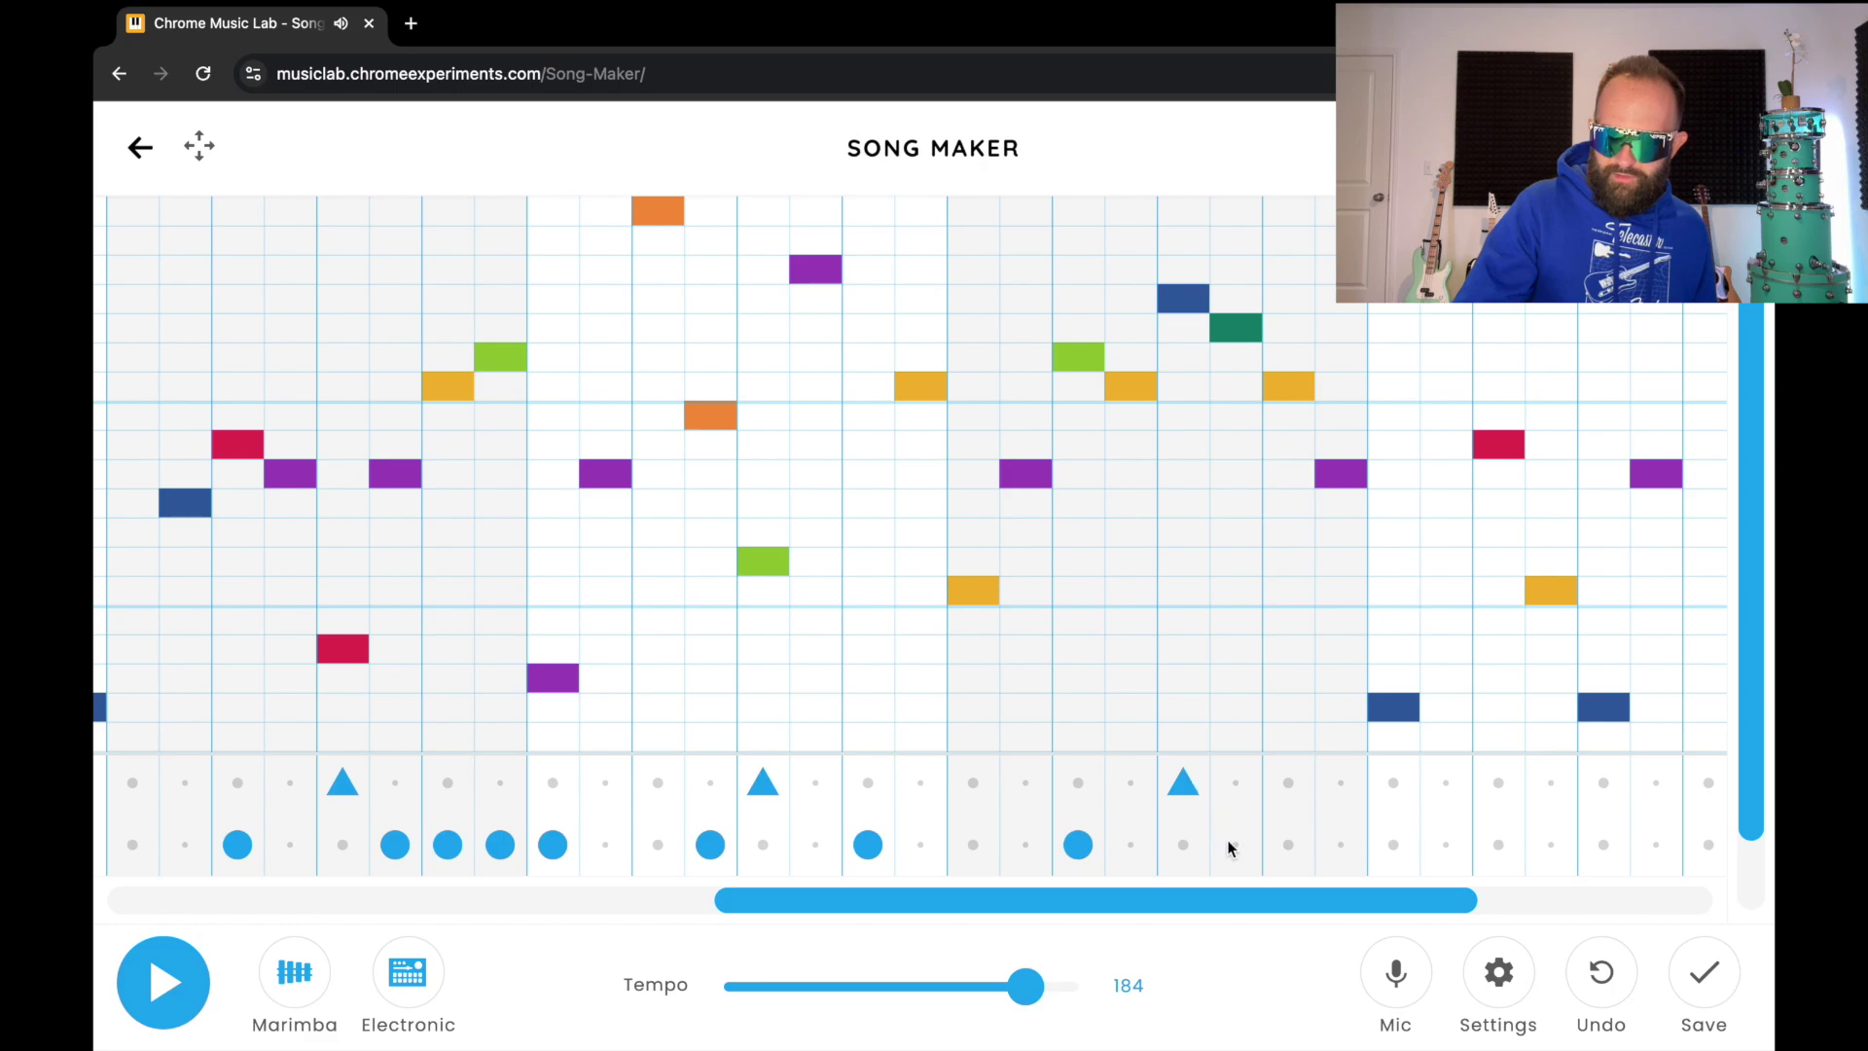
- Fill the remaining bars with hits in both drum rows, ending with four upper-row hits in the final bar
left_click_drag(1230, 897, 1446, 898)
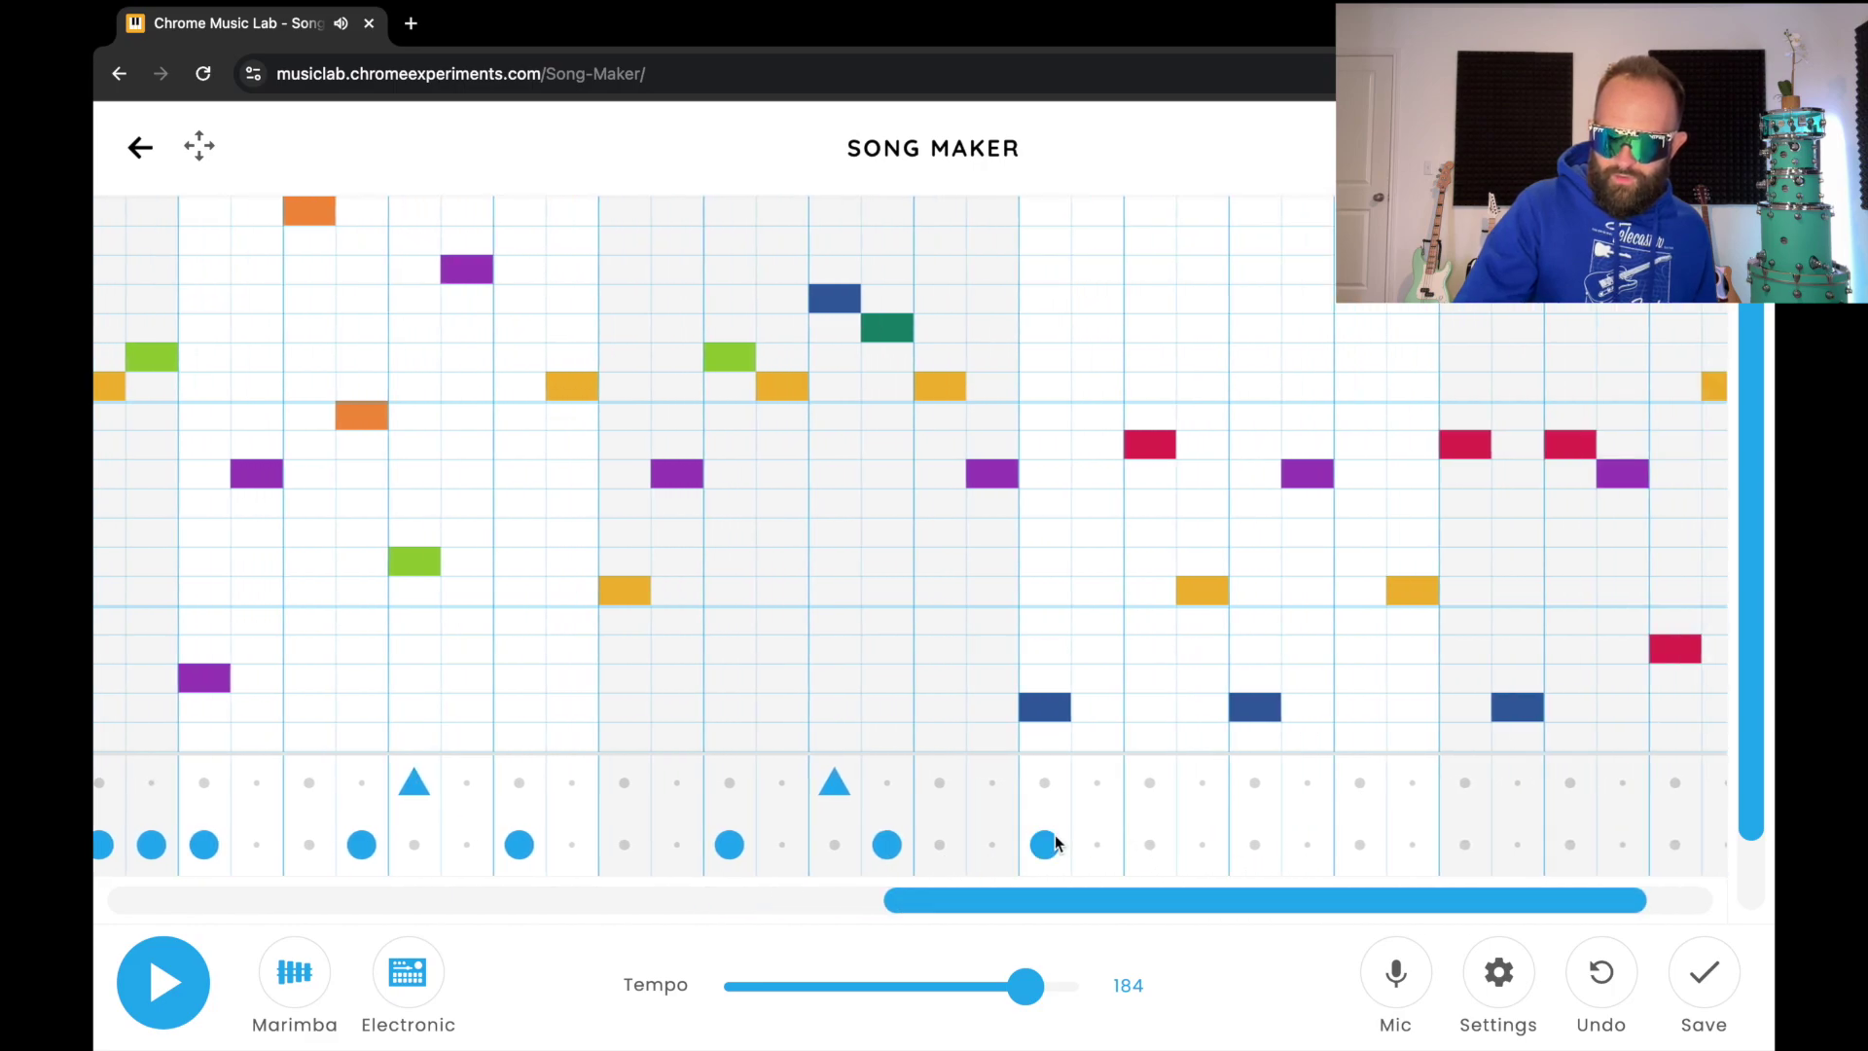
left_click(1096, 845)
left_click(1201, 844)
left_click(1254, 782)
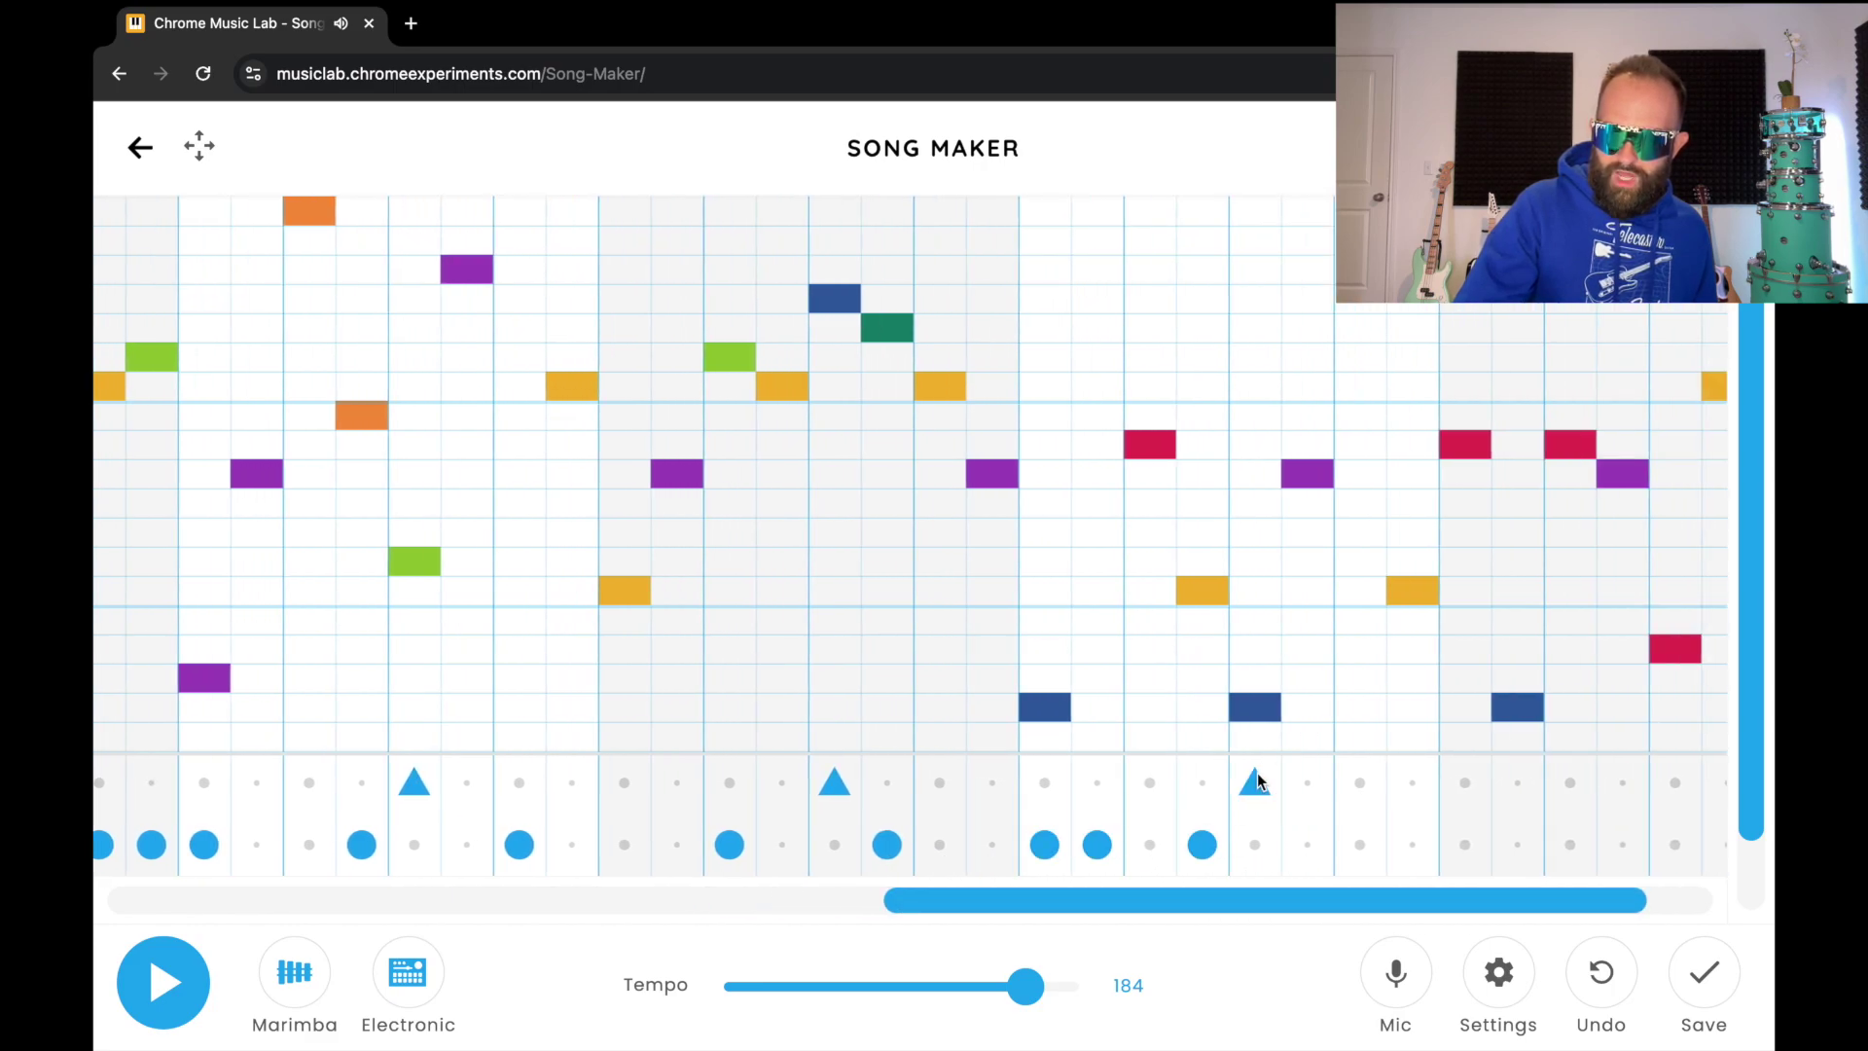
left_click(1360, 845)
left_click(1411, 845)
scroll(1445, 887, "right", 3)
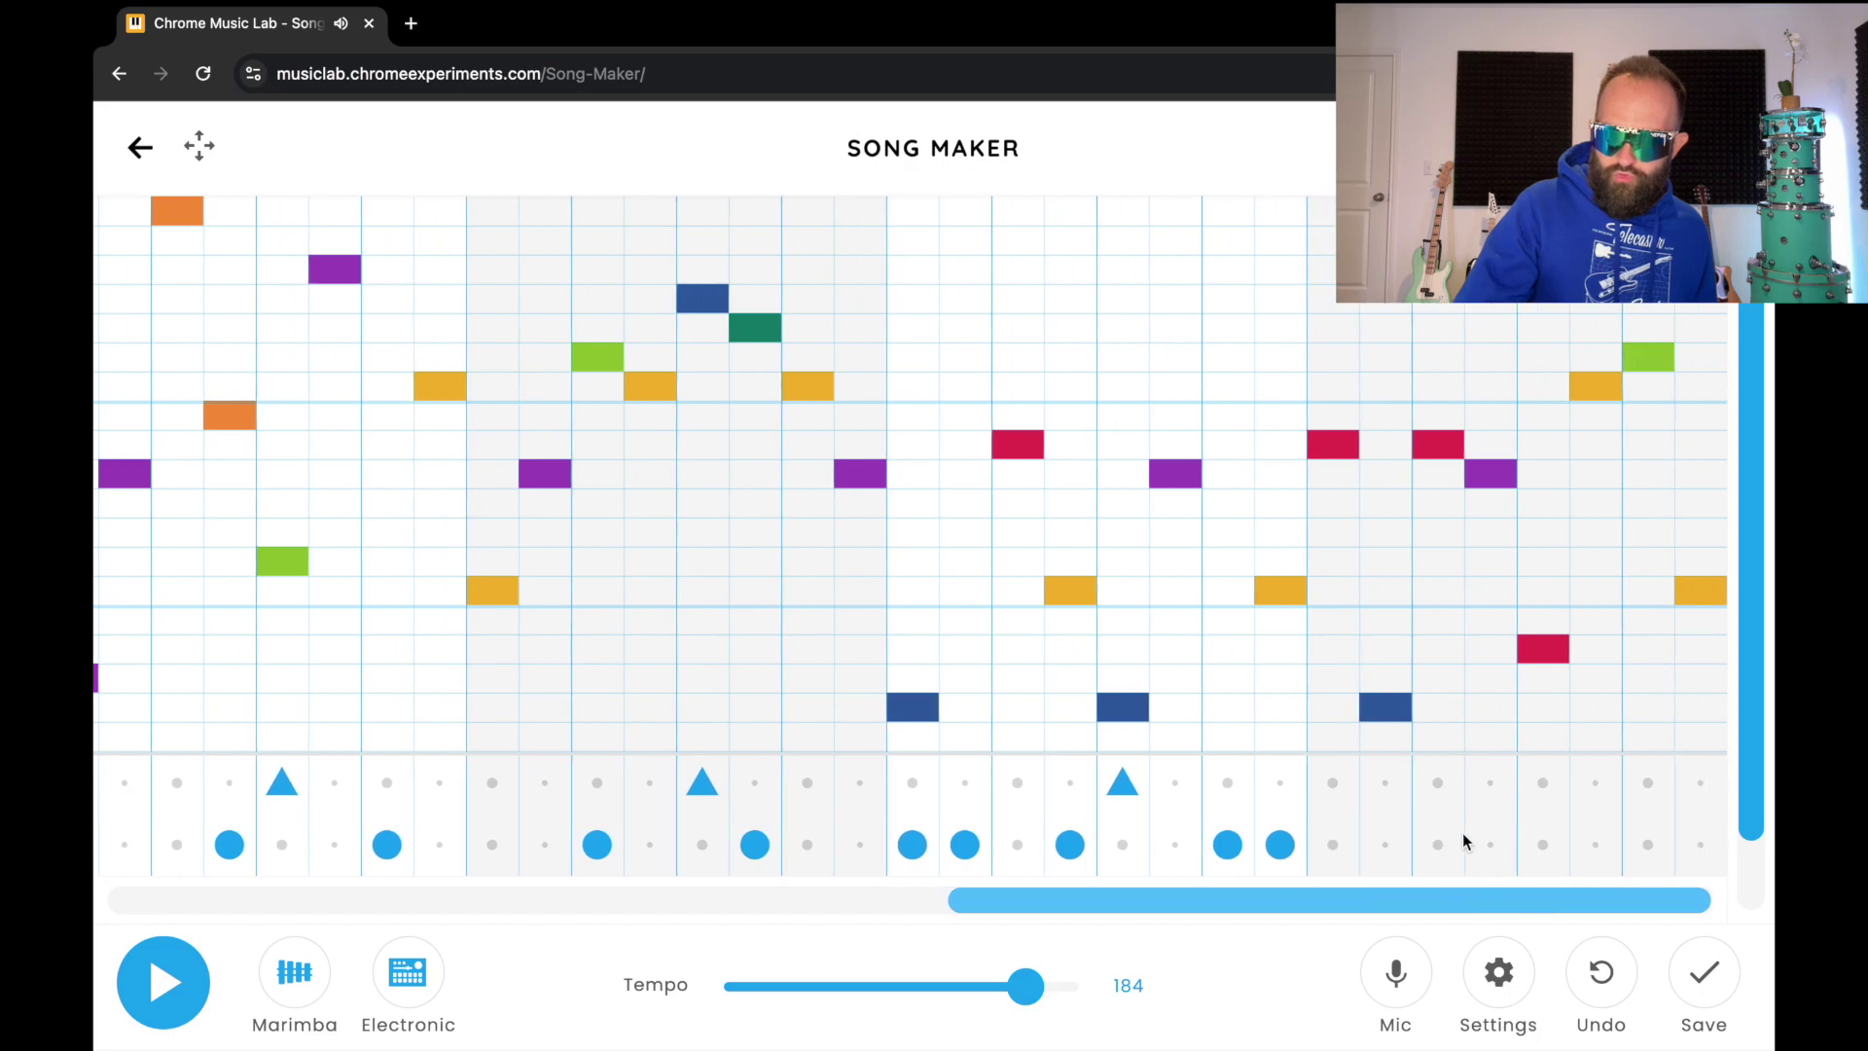
left_click(1446, 844)
left_click_drag(1546, 782, 1708, 781)
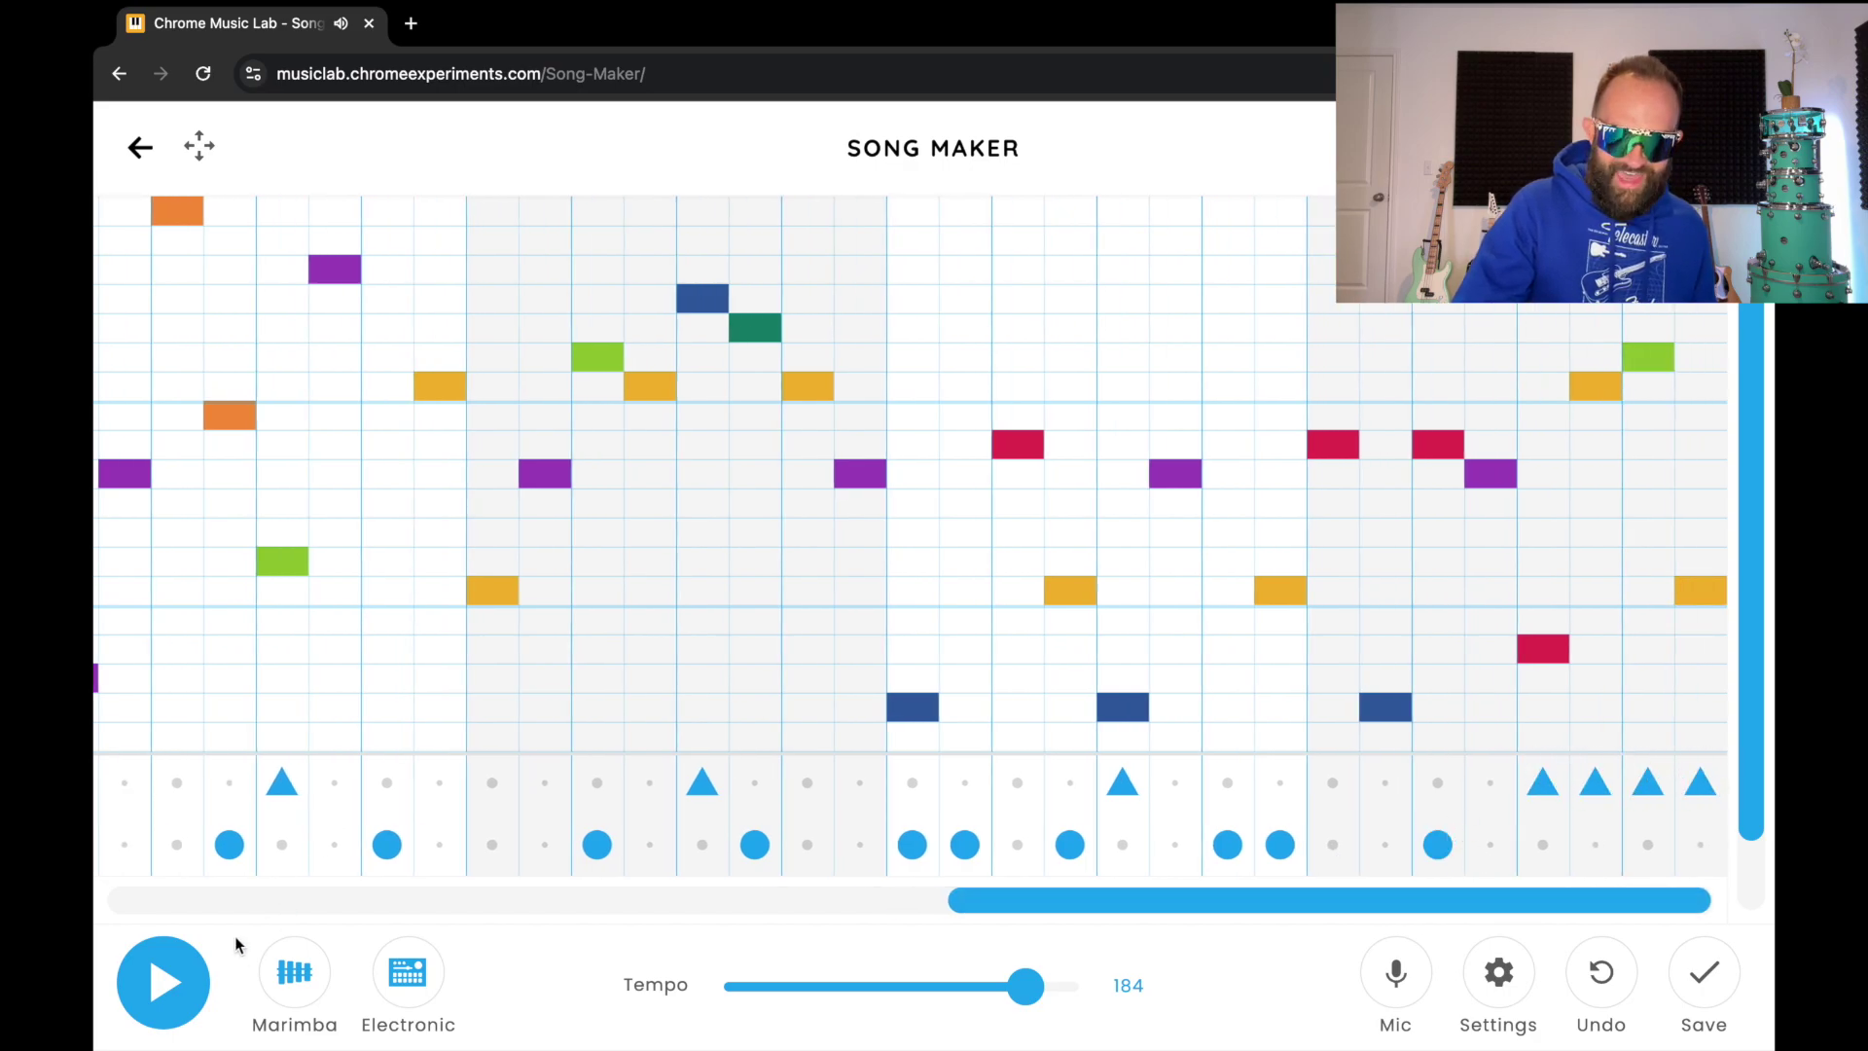
left_click(173, 995)
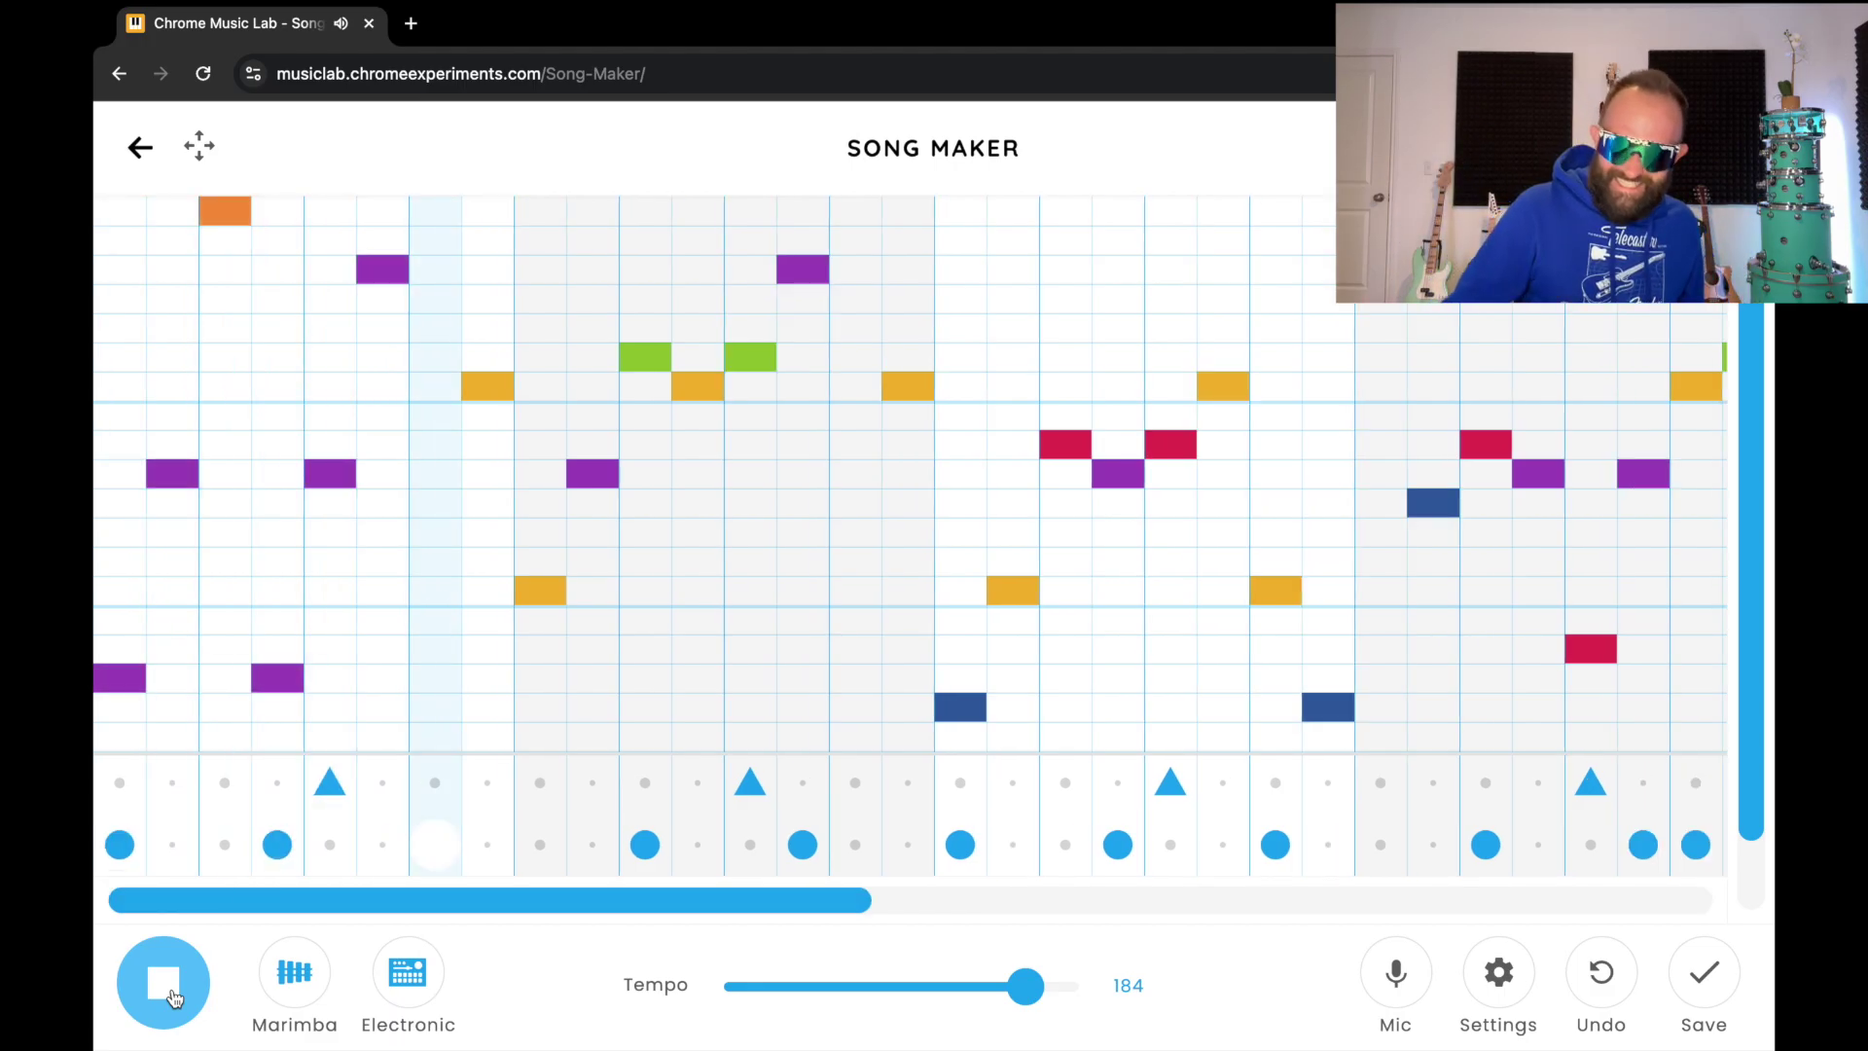
left_click(173, 998)
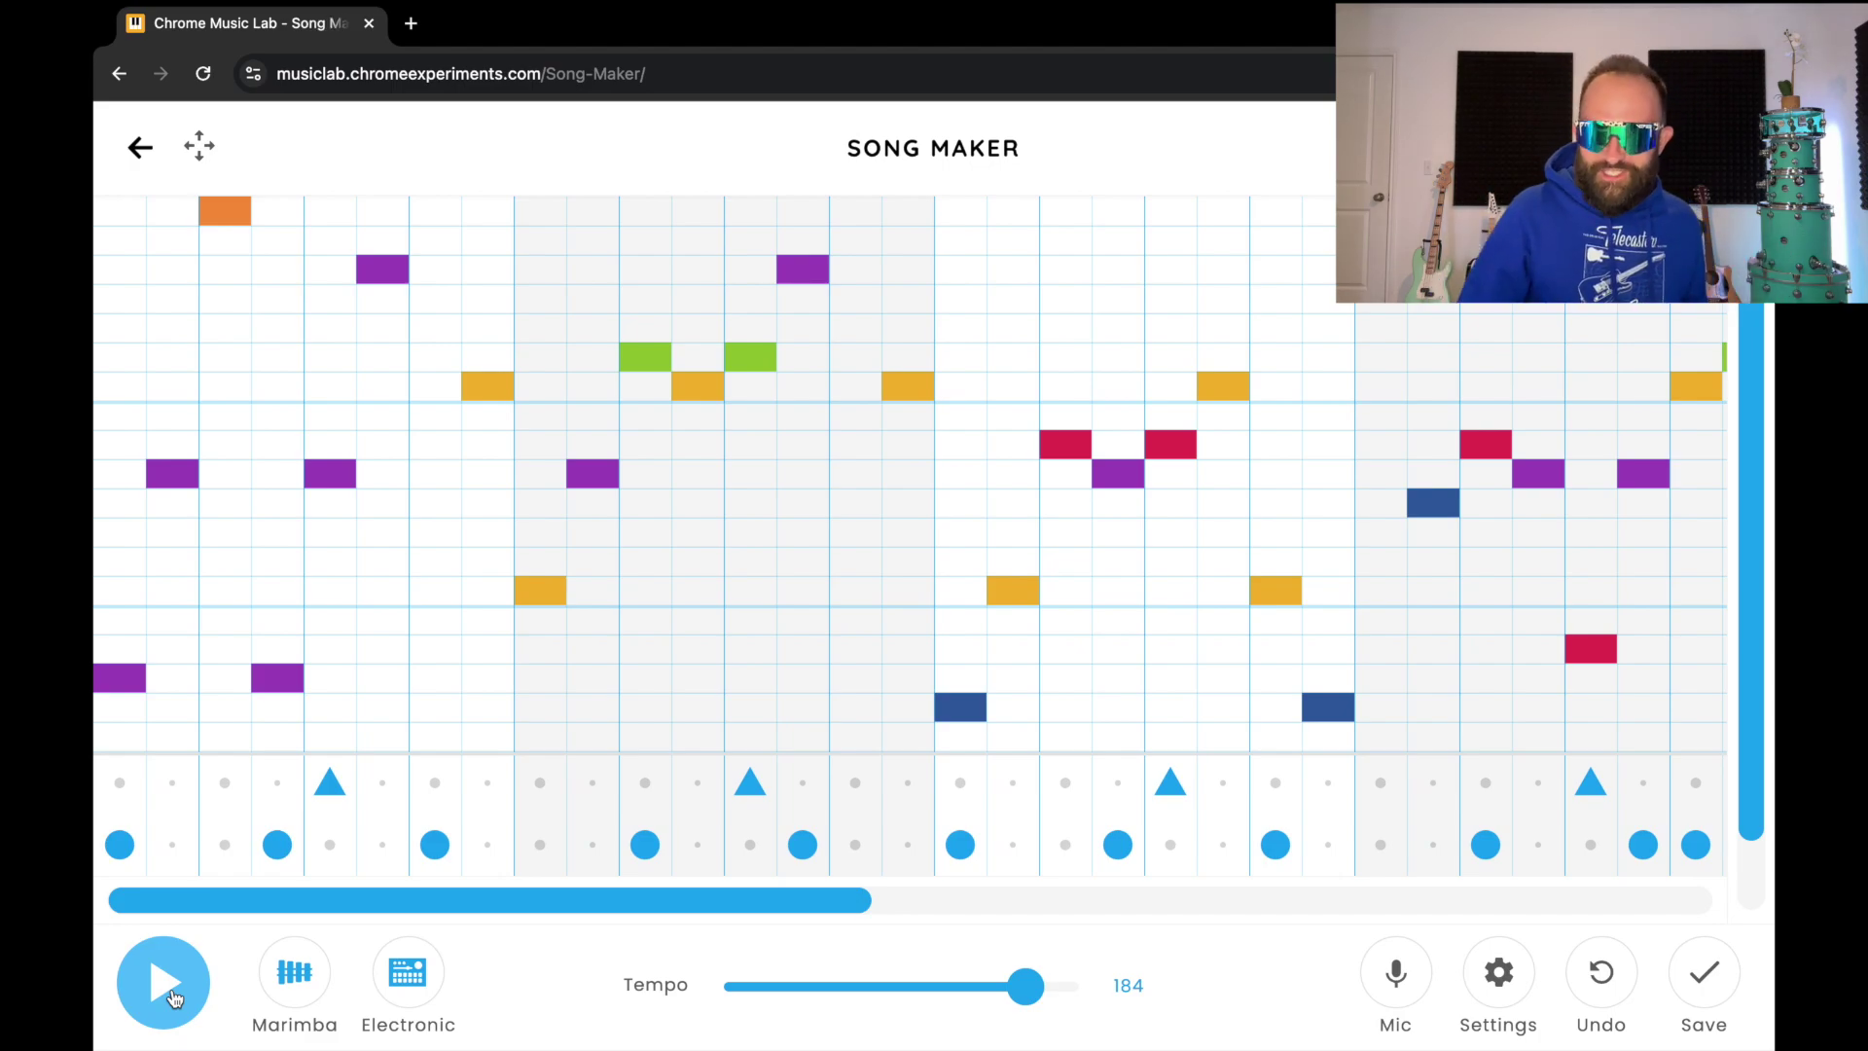
- Raise the tempo slider to 240, play the song at that speed, then stop playback
left_click_drag(1026, 987, 1085, 986)
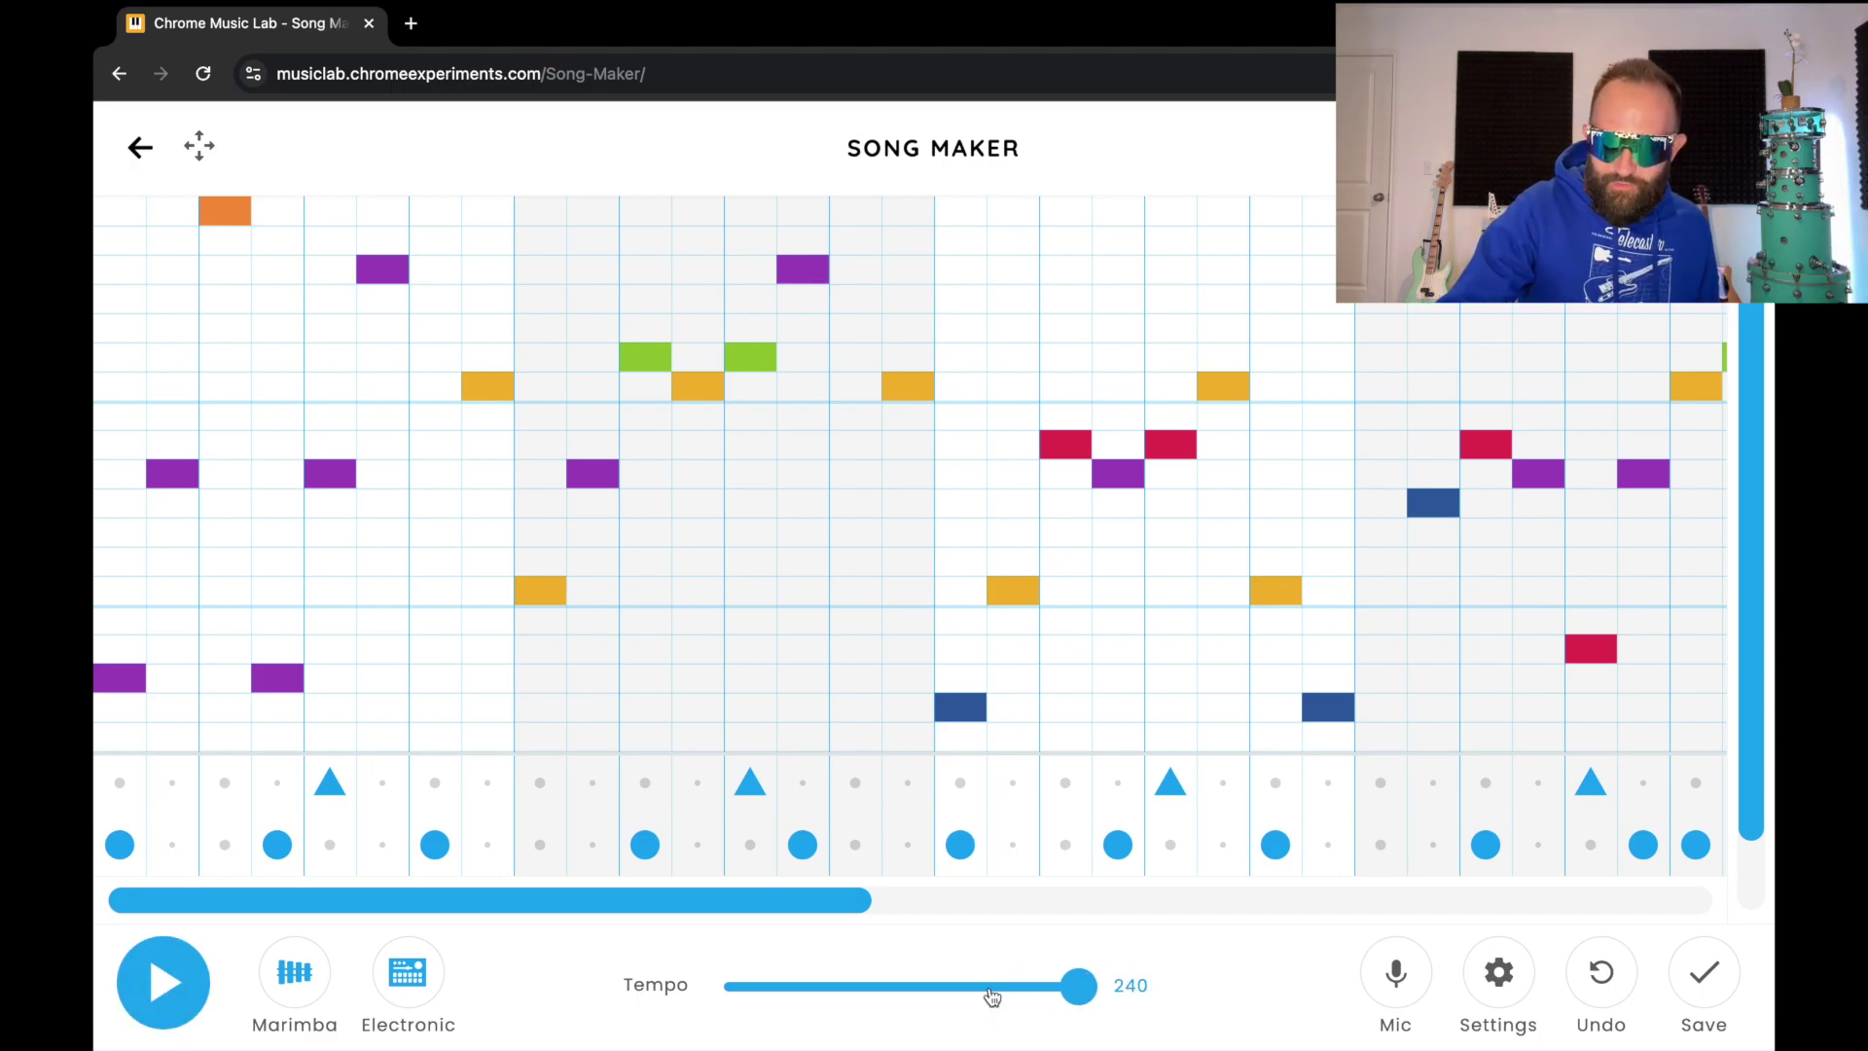
left_click(148, 1007)
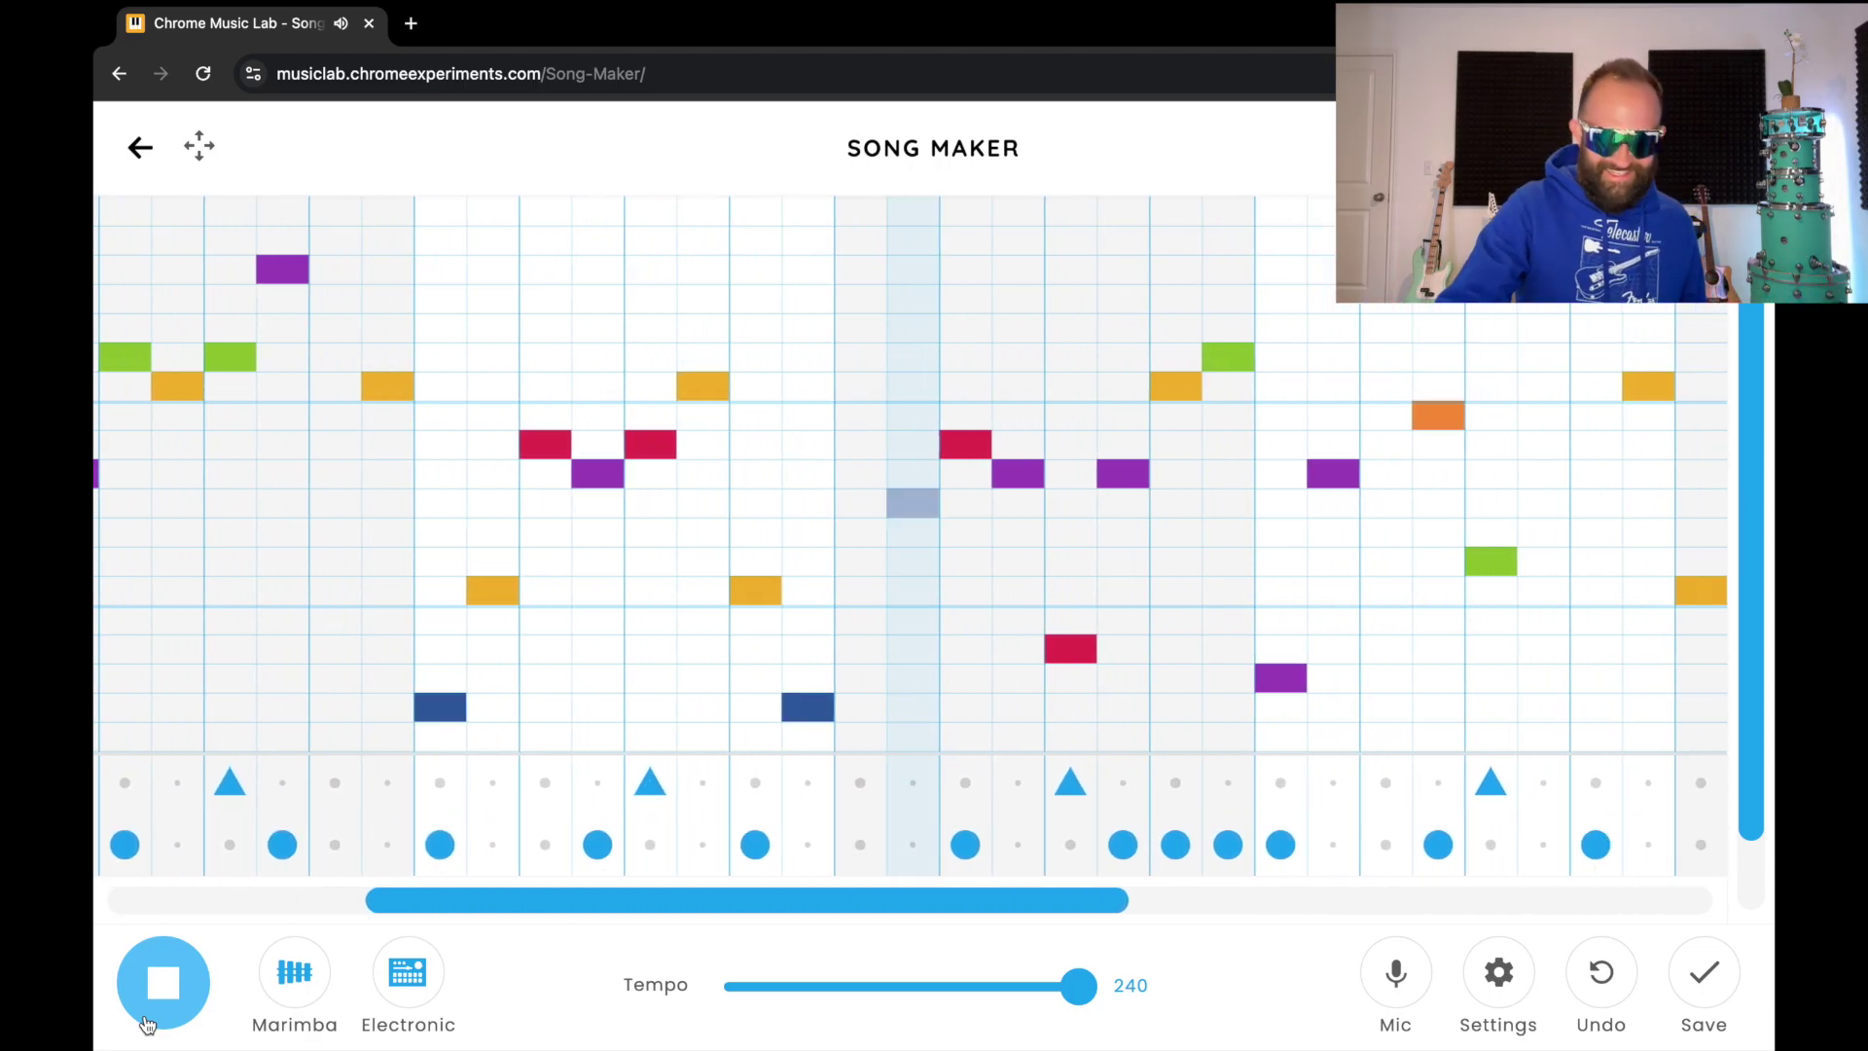
left_click(146, 1022)
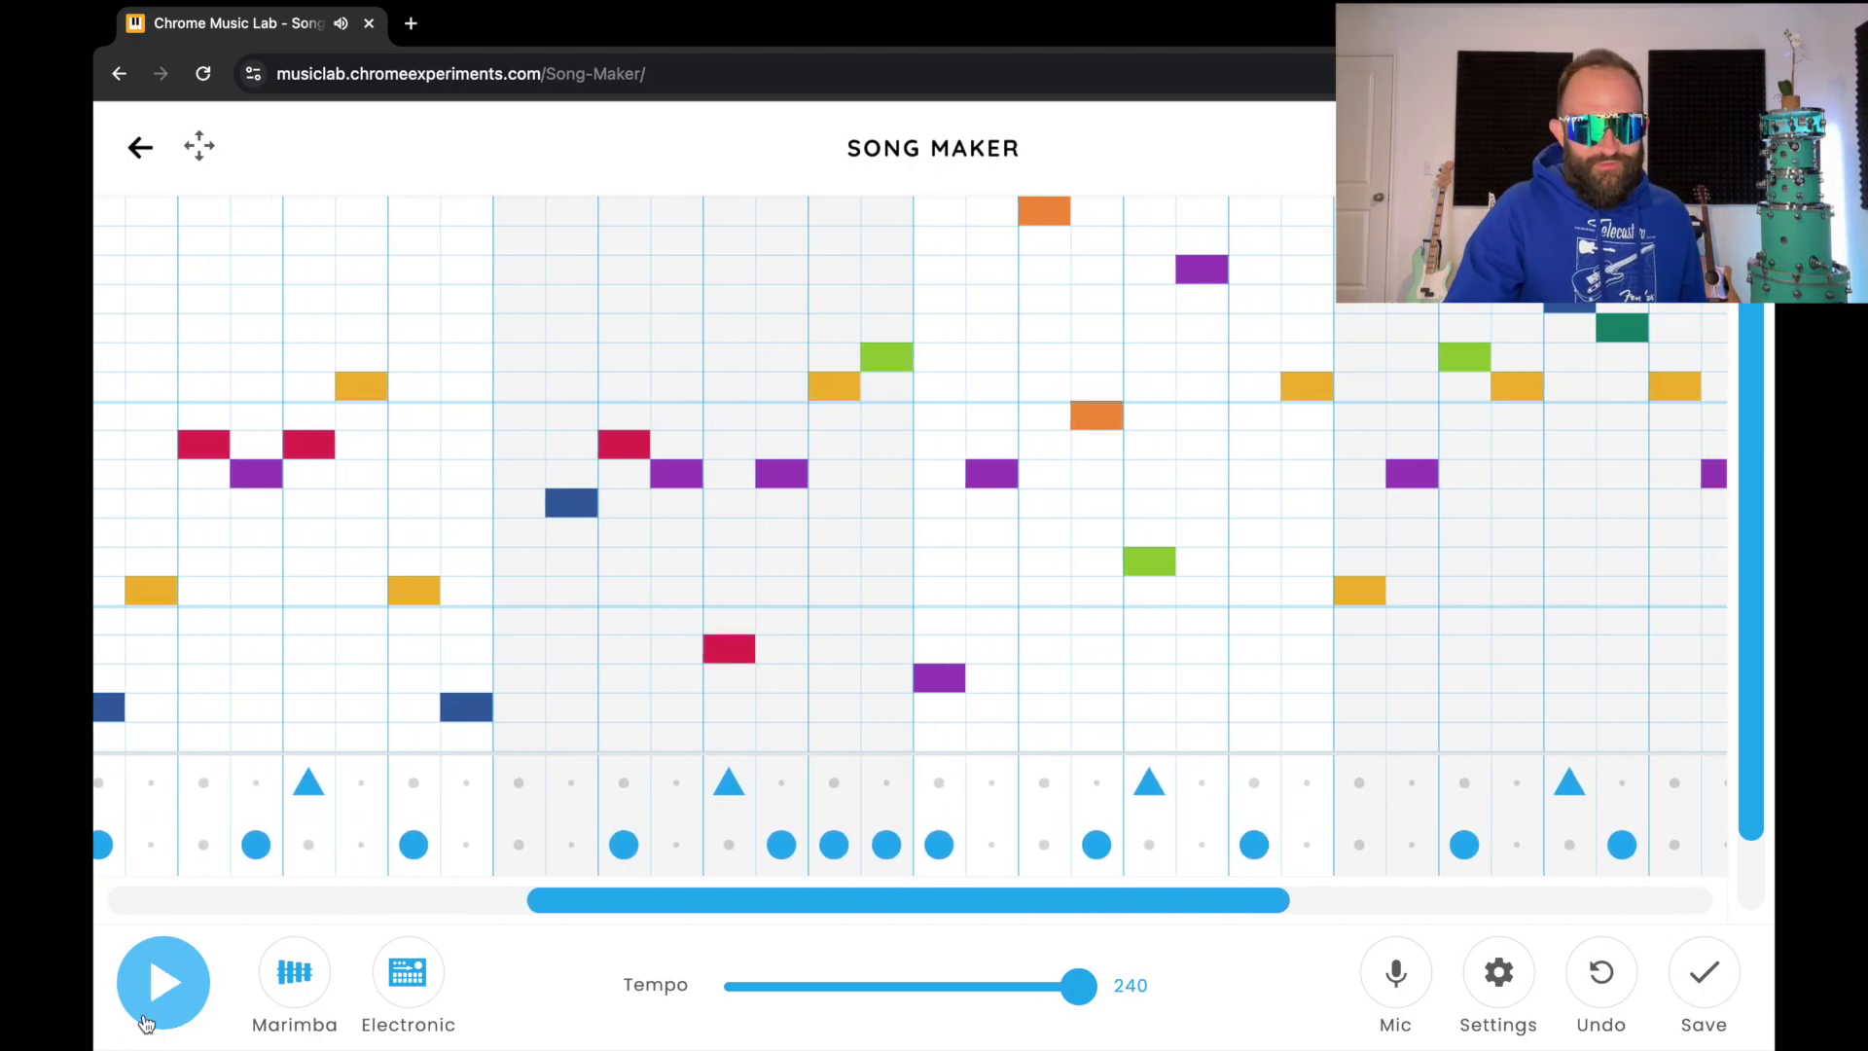